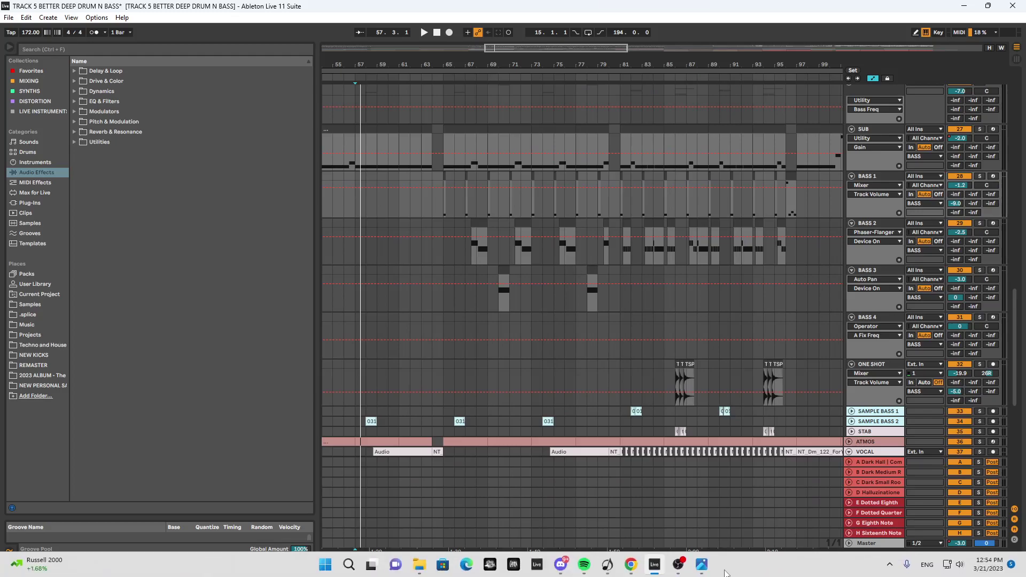
# - Switch to the Photos window to view the "Death in Spectrum" cover image, reposition it, and minimise it
pyautogui.click(702, 565)
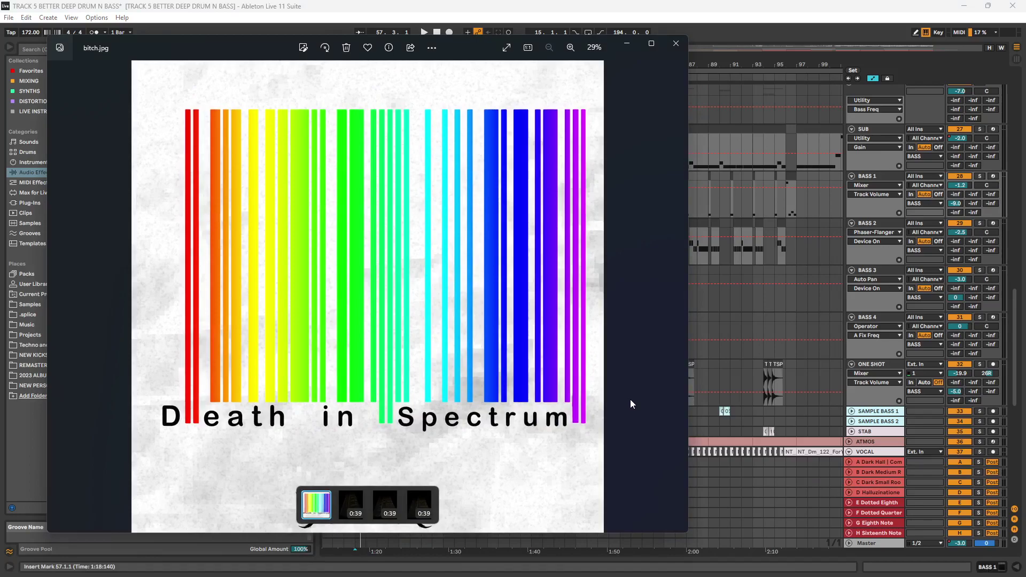
pyautogui.moveTo(253, 41); pyautogui.dragTo(343, 40)
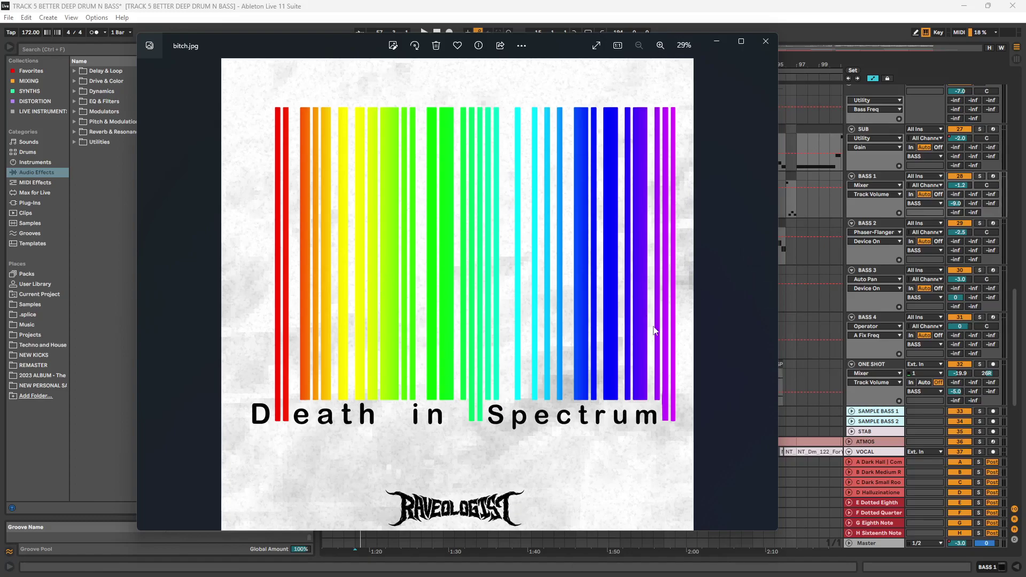
pyautogui.click(716, 43)
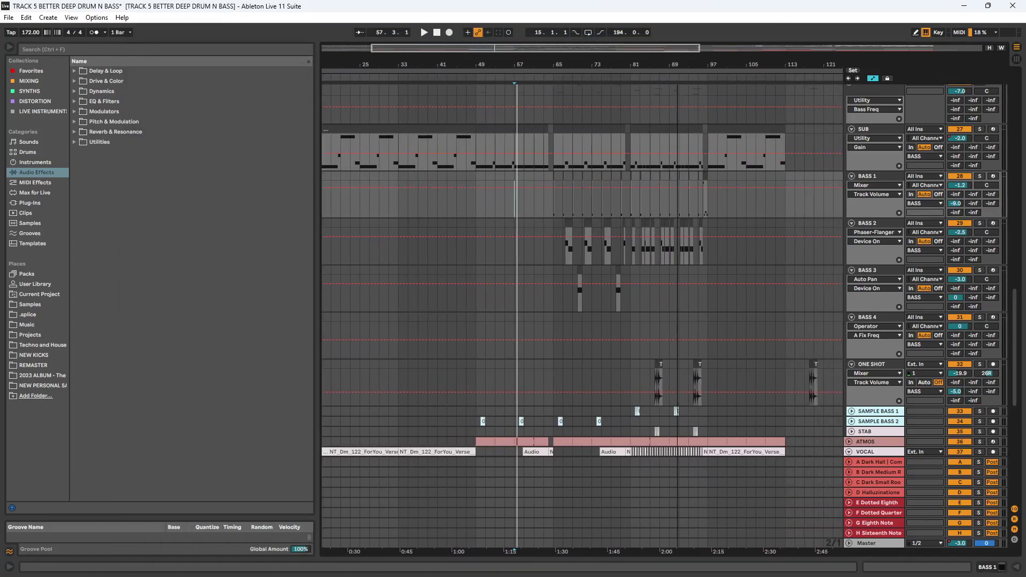
# - Survey the whole arrangement, place the insert marker at bar 57, and start playback from there
pyautogui.press('+')
pyautogui.press('+')
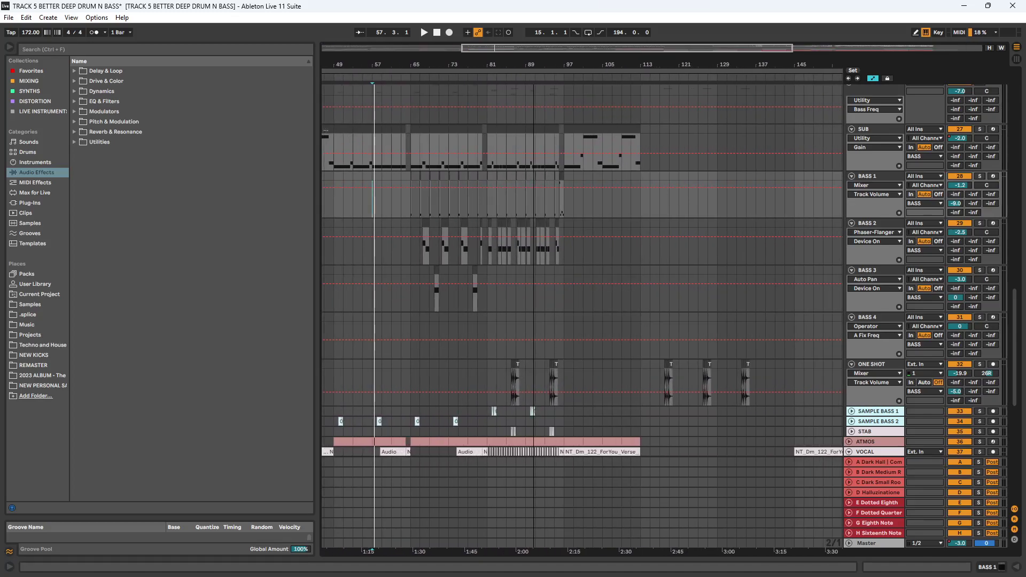
pyautogui.moveTo(840, 51); pyautogui.dragTo(840, 43)
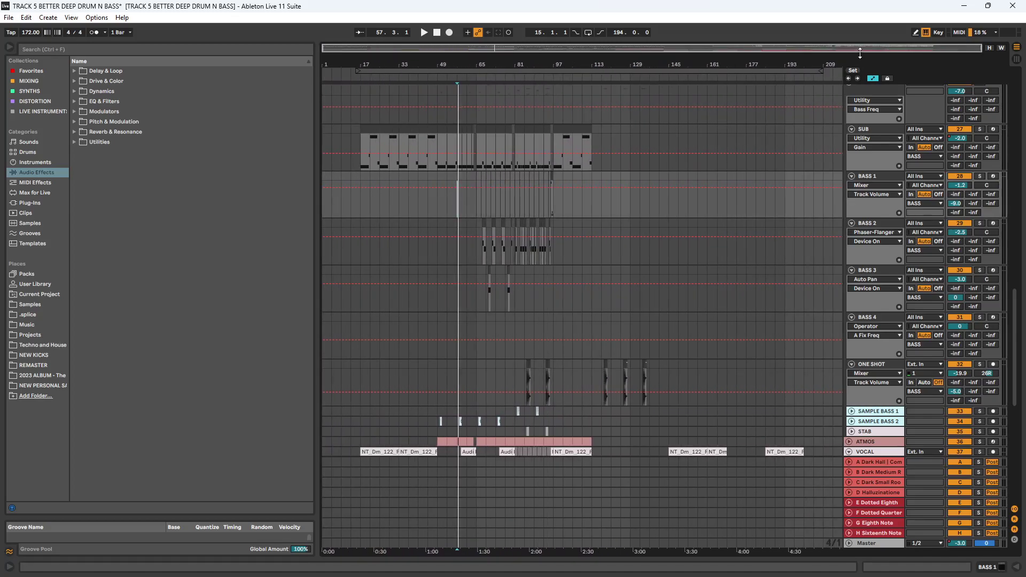
pyautogui.click(784, 240)
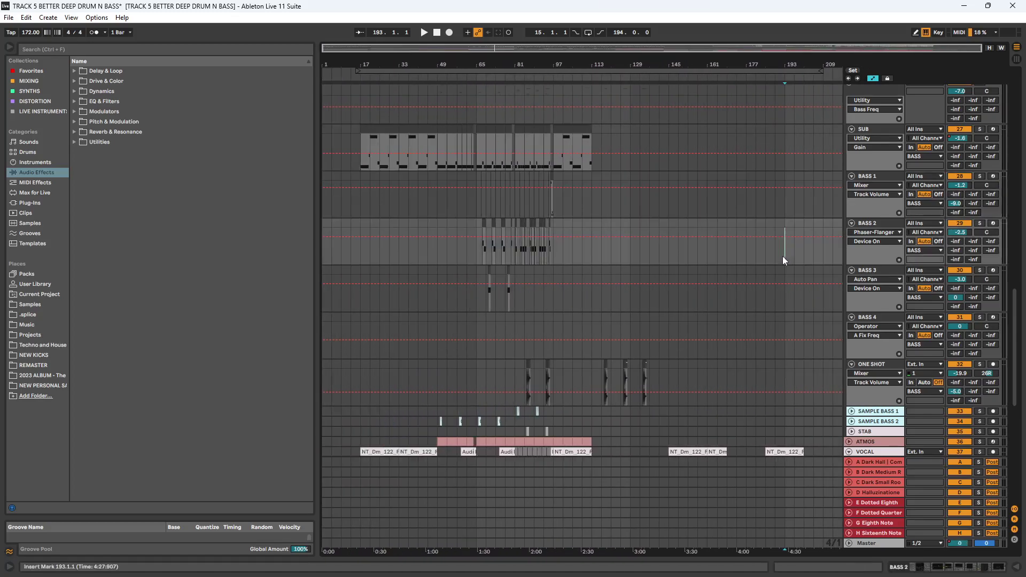
pyautogui.click(476, 258)
pyautogui.scroll(10, 478, 203)
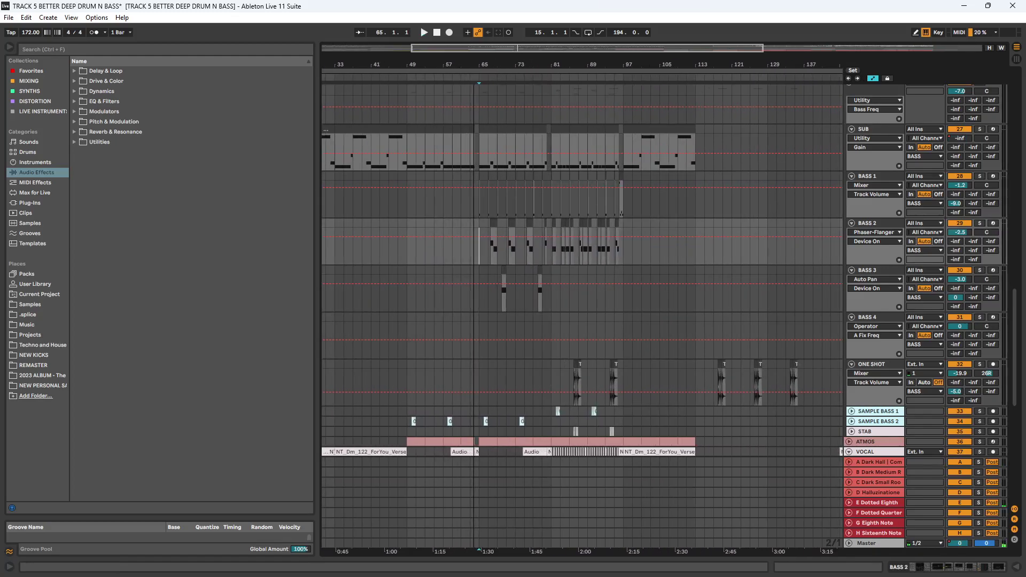
pyautogui.click(363, 260)
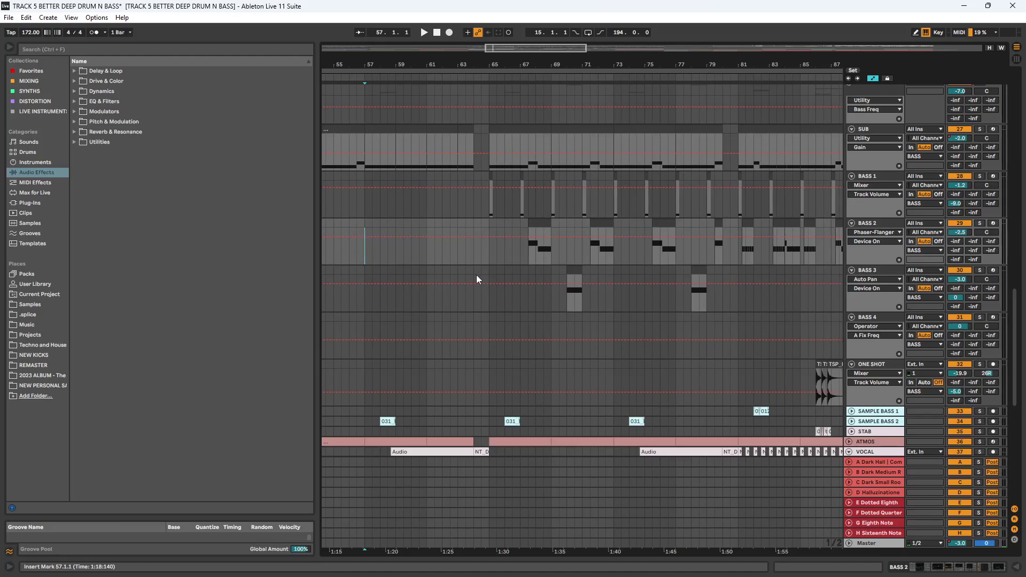
pyautogui.press('space')
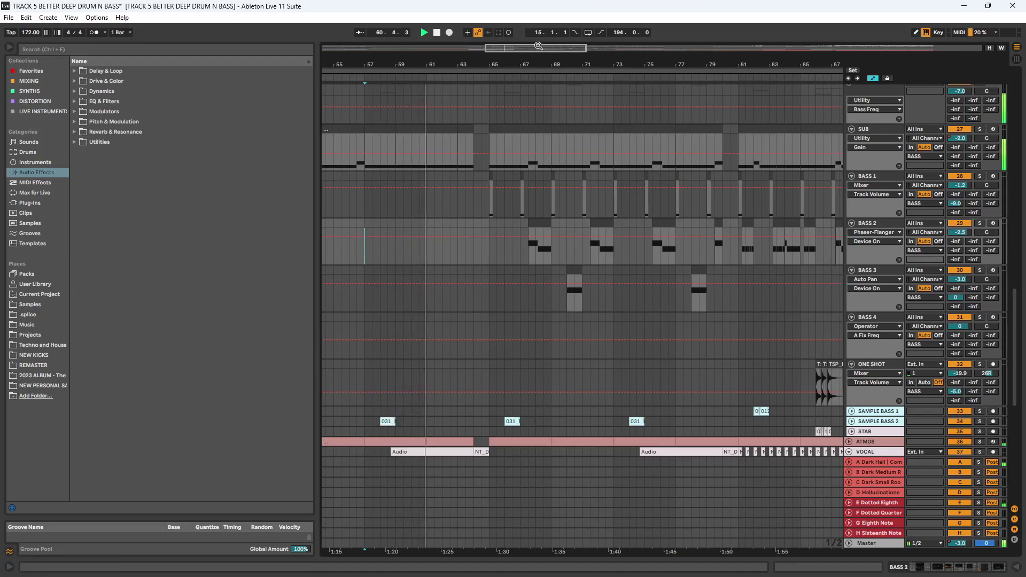
# - Open the Master track's VISION 4X analyser during playback, restore its multi-panel view from the waveform view, and close it
pyautogui.doubleClick(854, 544)
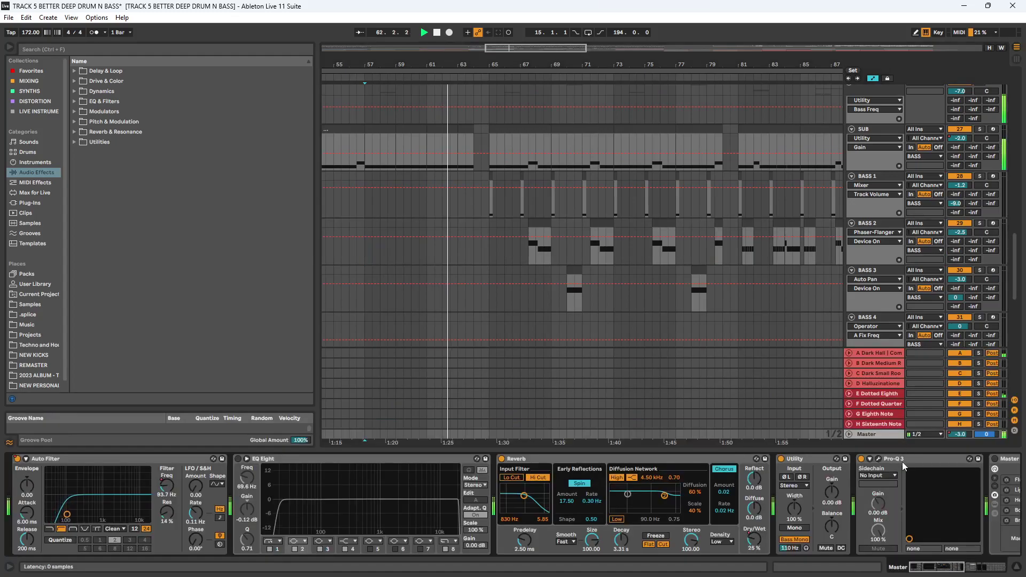
pyautogui.hscroll(5, 574, 470)
pyautogui.click(563, 458)
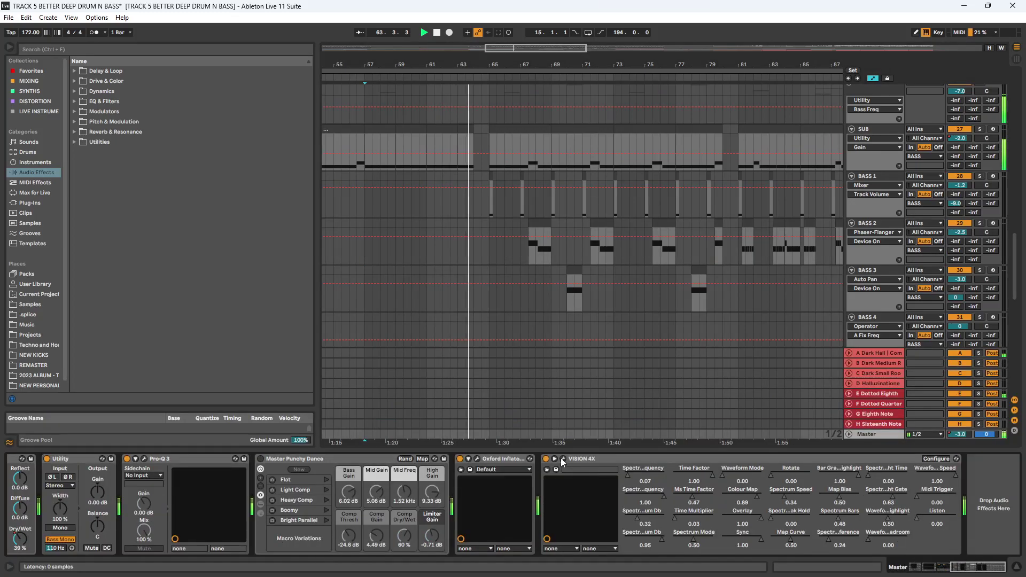
pyautogui.moveTo(216, 351); pyautogui.dragTo(589, 163)
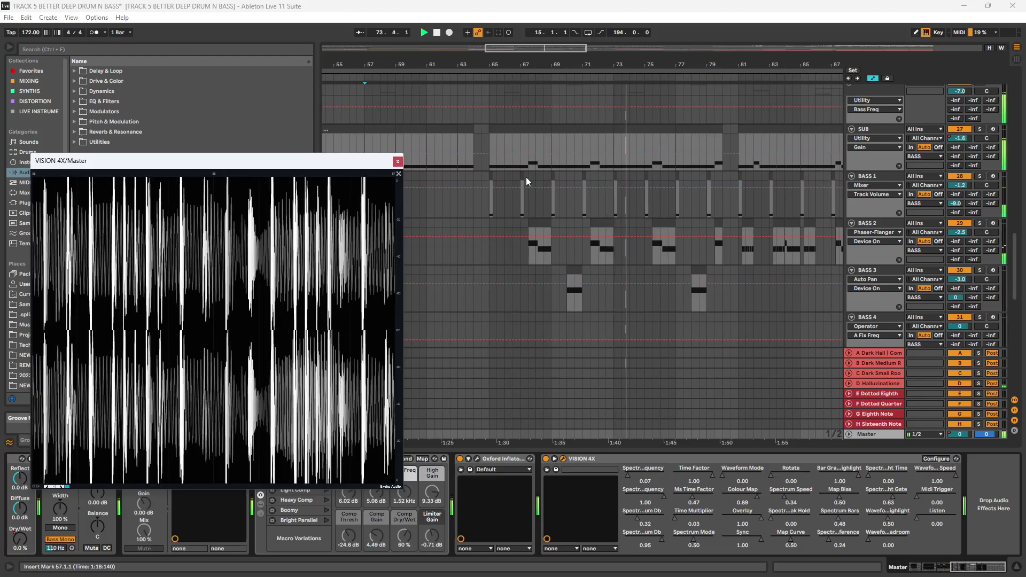
pyautogui.click(399, 175)
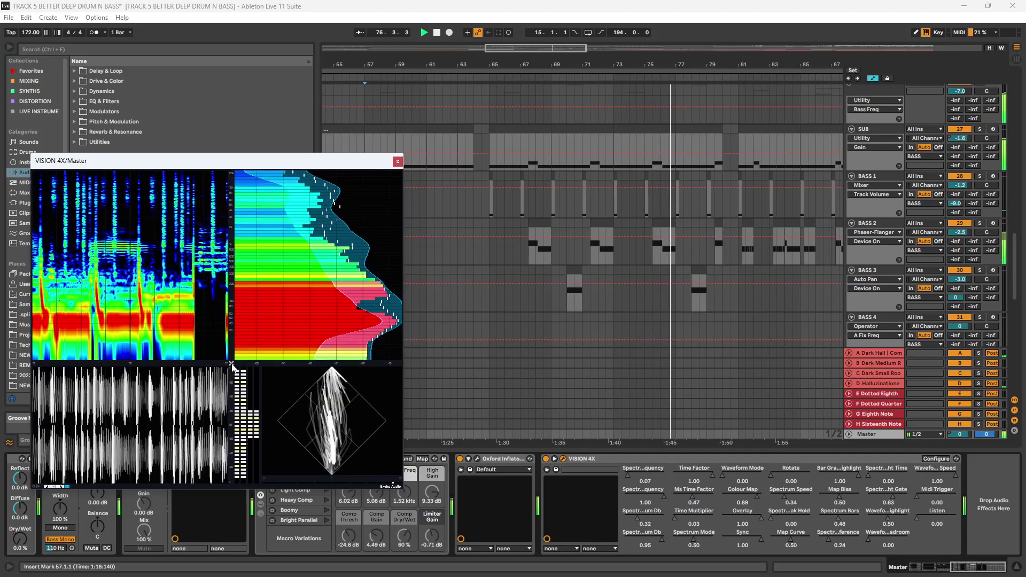
pyautogui.click(397, 161)
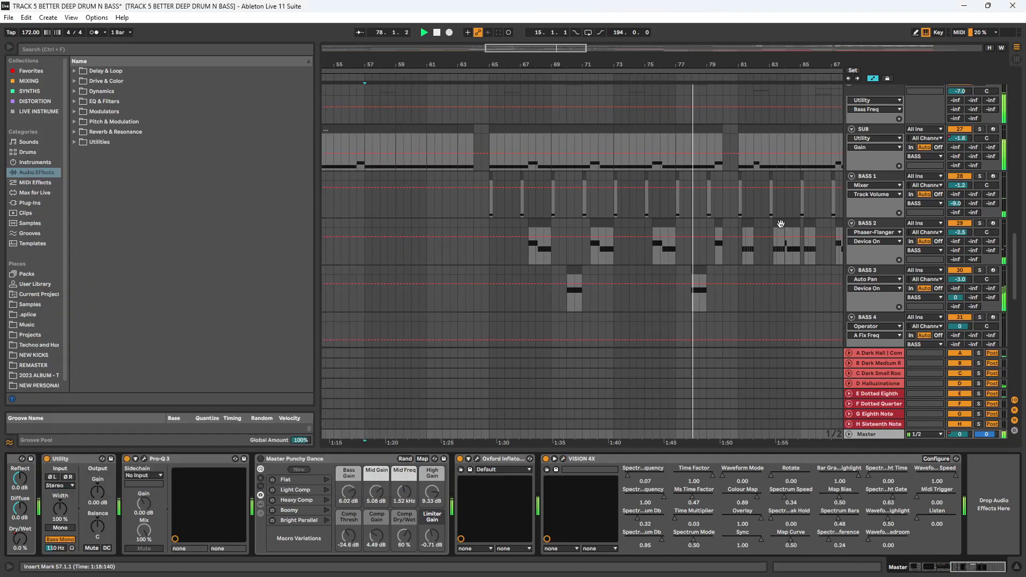
# - Unfold the Master track to examine its volume automation, fold it again, and look over its effect chain
pyautogui.click(848, 434)
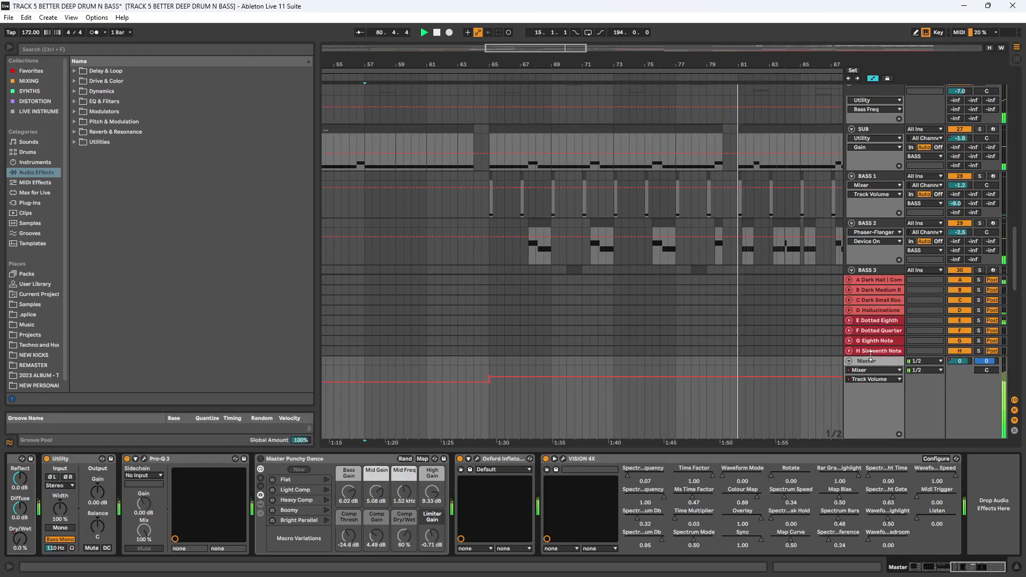
pyautogui.scroll(-5, 870, 355)
pyautogui.click(872, 214)
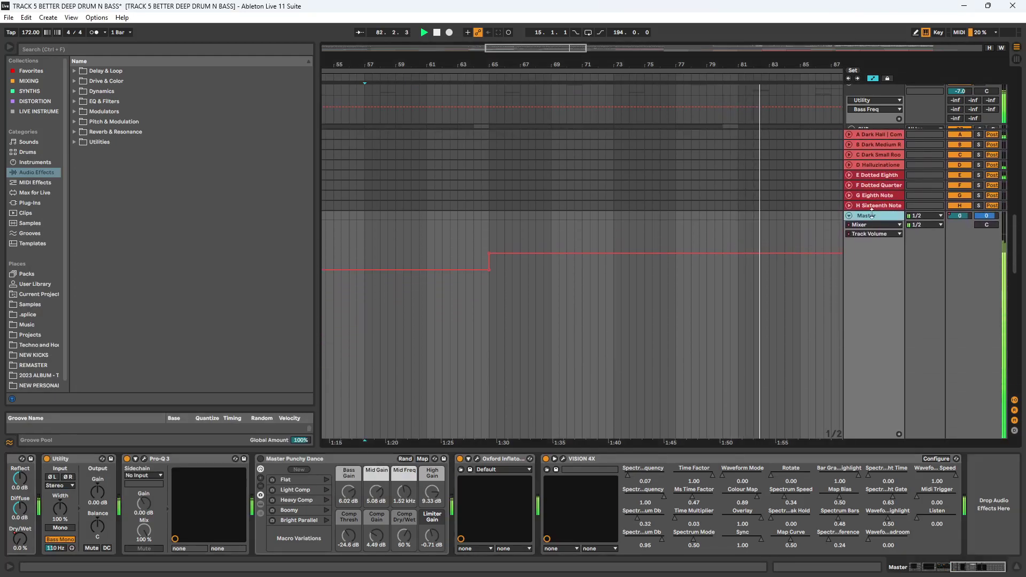
pyautogui.scroll(8, 823, 353)
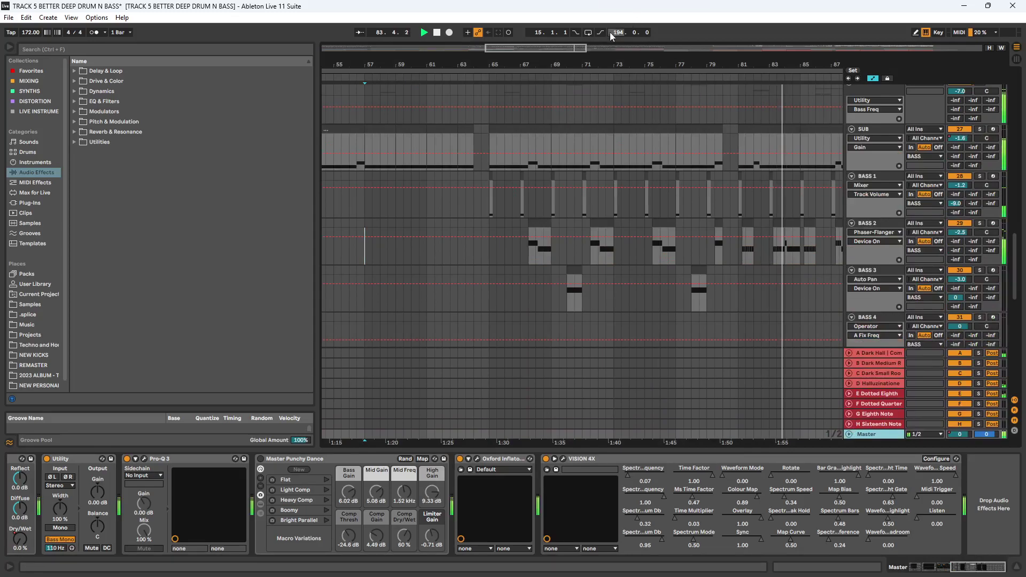
pyautogui.click(538, 461)
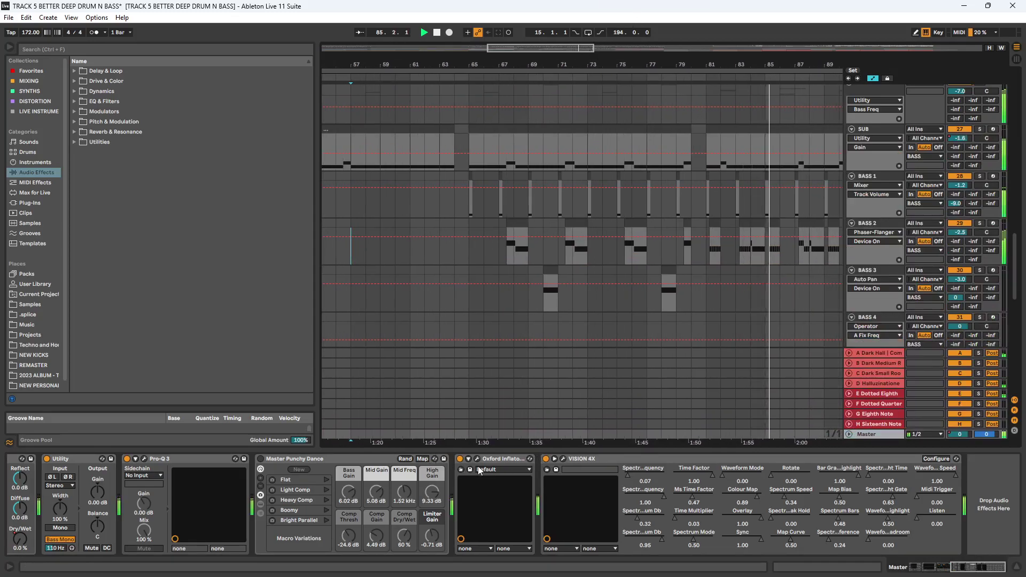
pyautogui.click(999, 571)
pyautogui.moveTo(999, 571); pyautogui.dragTo(990, 571)
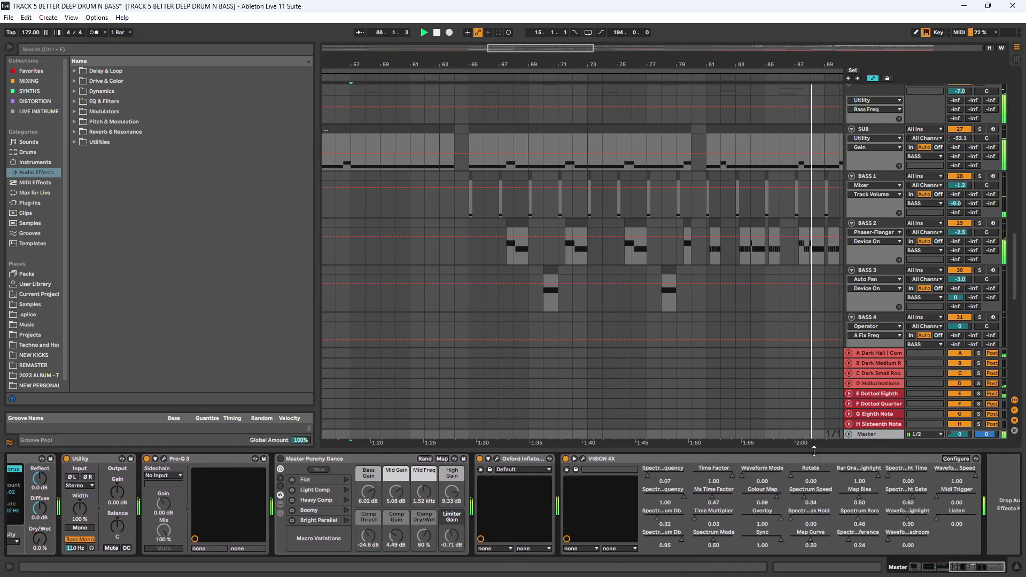
# - Solo the SUB track, display its devices, and play it from bar 65
pyautogui.hotkey('ctrl', 'alt', 'l')
pyautogui.moveTo(609, 52); pyautogui.dragTo(615, 48)
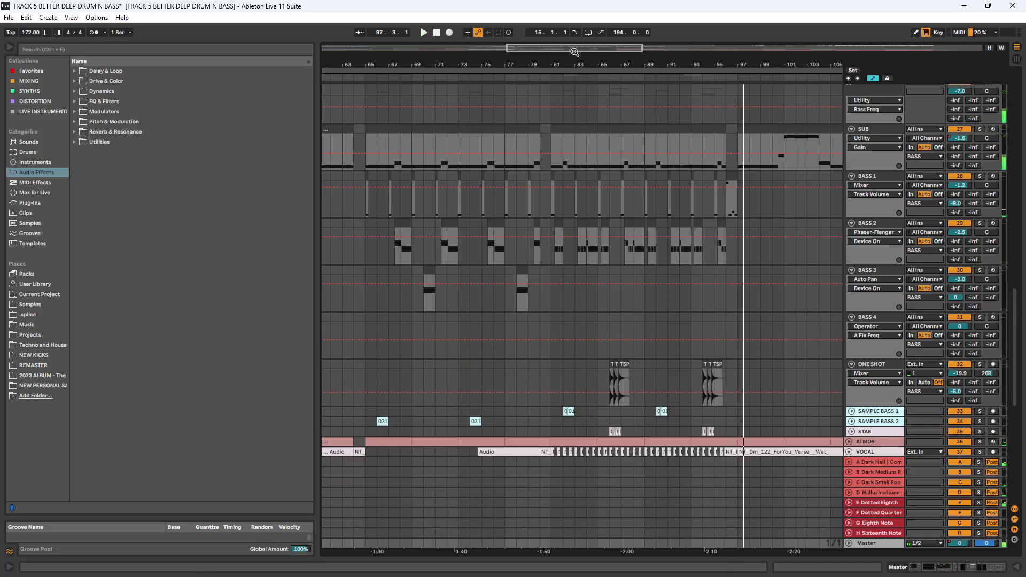
pyautogui.click(366, 211)
pyautogui.press('+')
pyautogui.press('+')
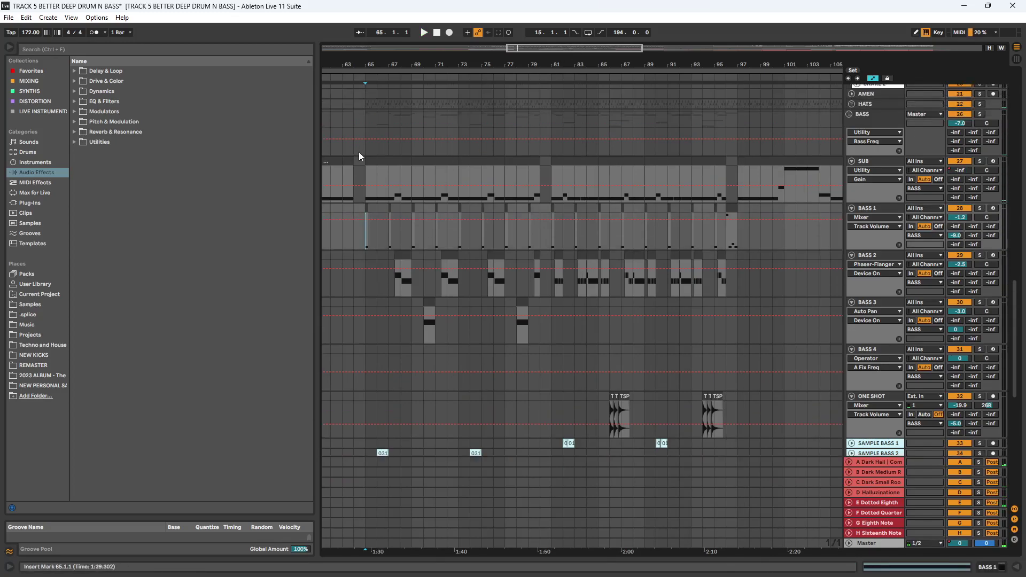
pyautogui.click(979, 162)
pyautogui.doubleClick(868, 160)
pyautogui.press('space')
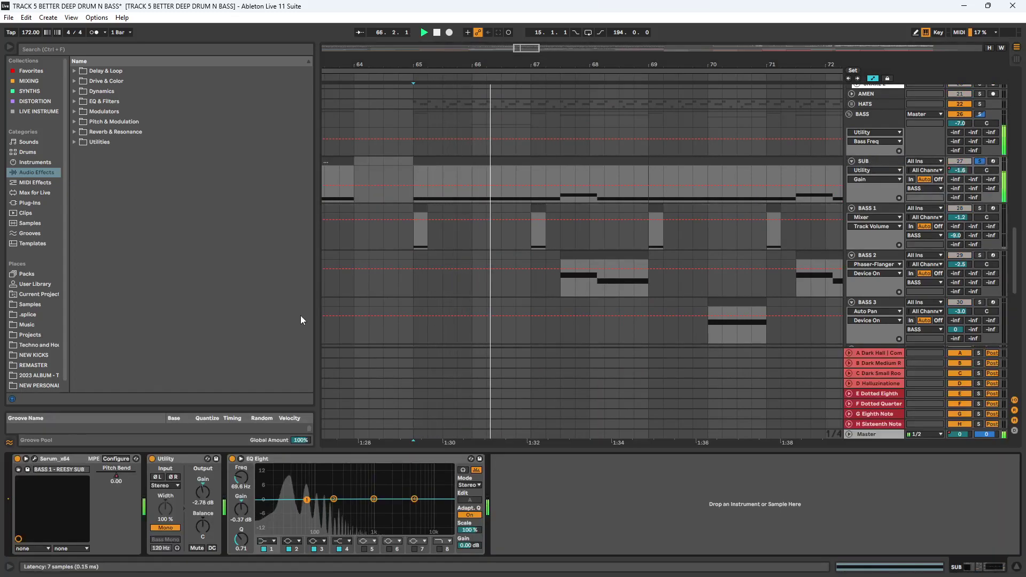
# - Open the SUB track's Serum window, reposition it, and compare the sound with Utility bypassed and re-enabled
pyautogui.hotkey('ctrl', 'alt', 'p')
pyautogui.moveTo(493, 123); pyautogui.dragTo(664, 73)
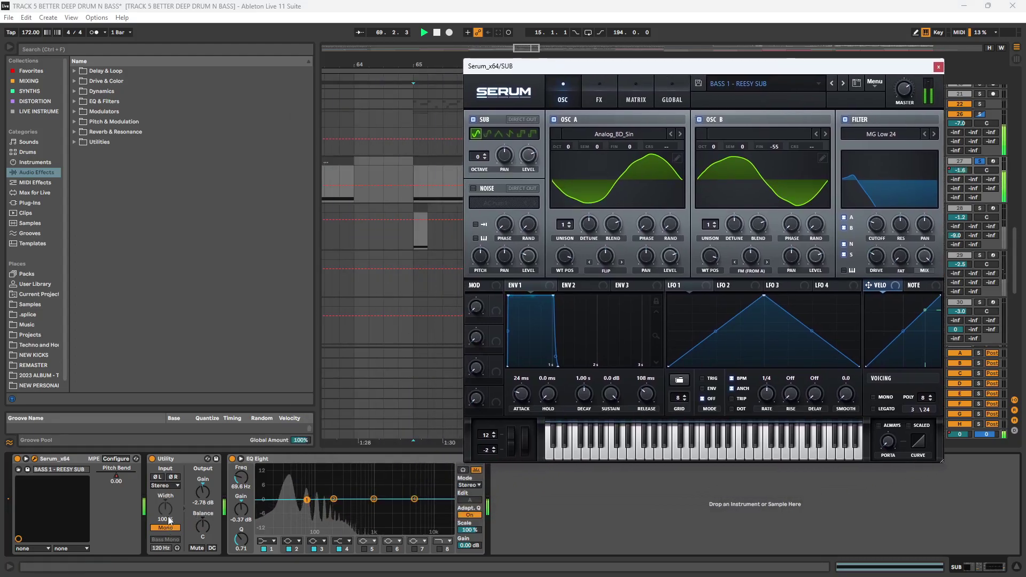
pyautogui.moveTo(831, 67); pyautogui.dragTo(624, 90)
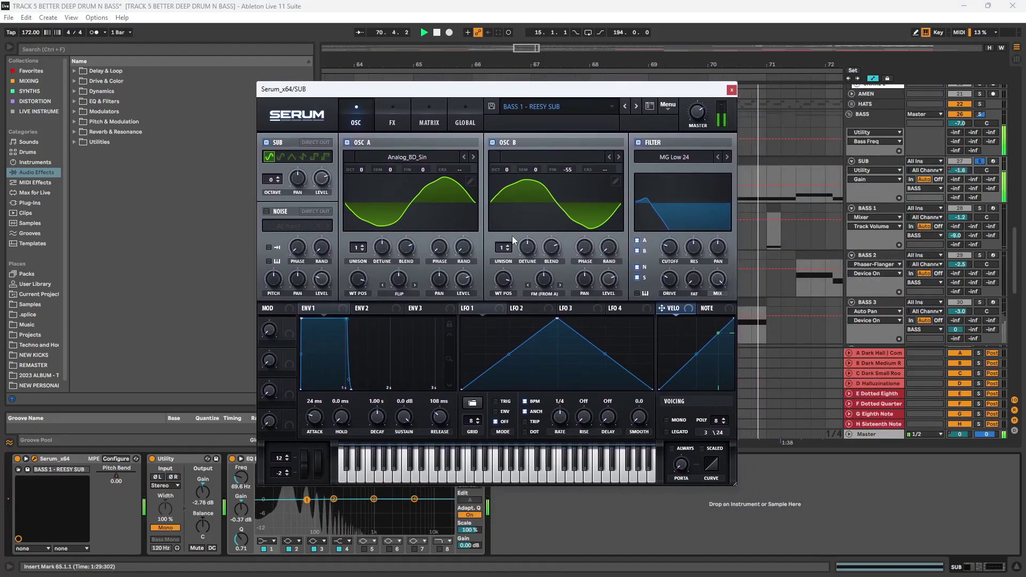
pyautogui.click(153, 460)
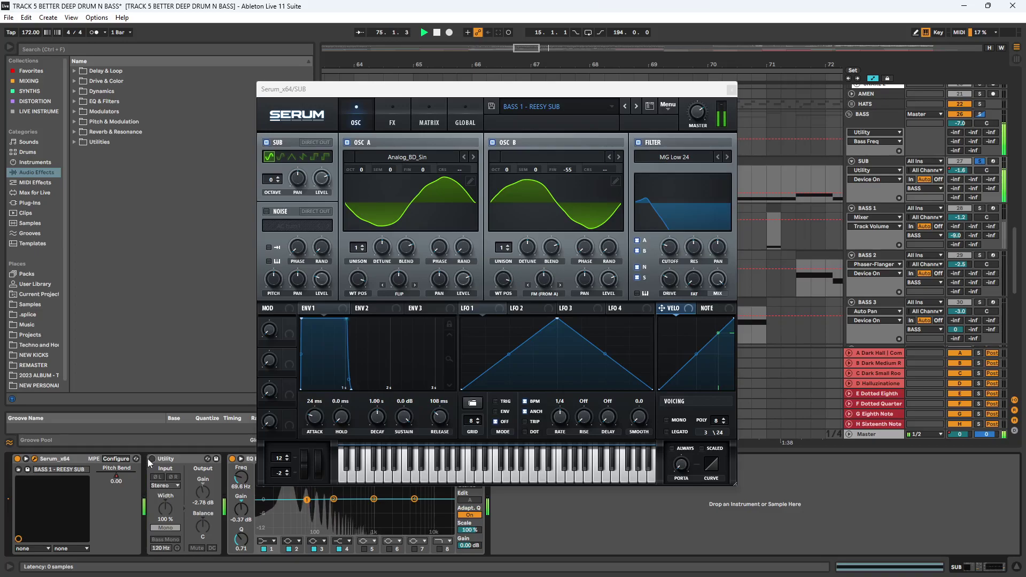
pyautogui.click(151, 459)
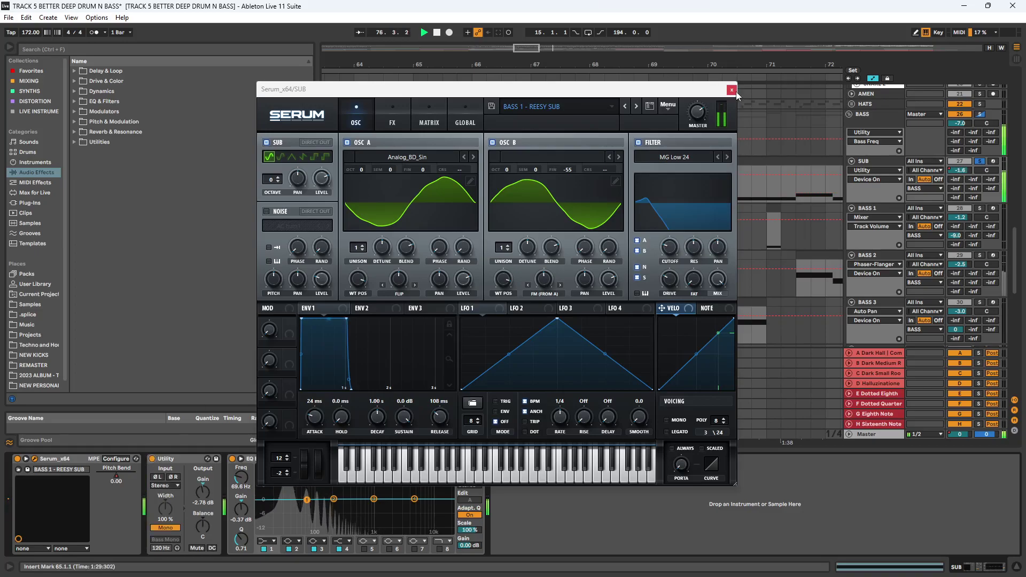
# - Check the FX page of the SUB track's Serum, return to the OSC page, and close the plug-in window
pyautogui.click(409, 117)
pyautogui.click(354, 121)
pyautogui.click(731, 90)
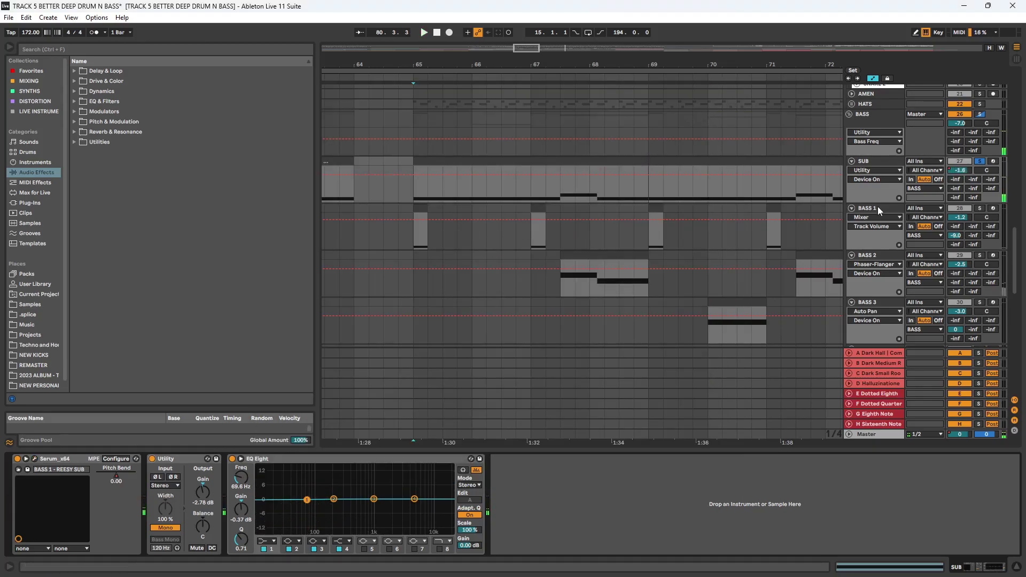
# - Solo BASS 1, audition it from bar 65, and open its Serum instrument window
pyautogui.click(979, 208)
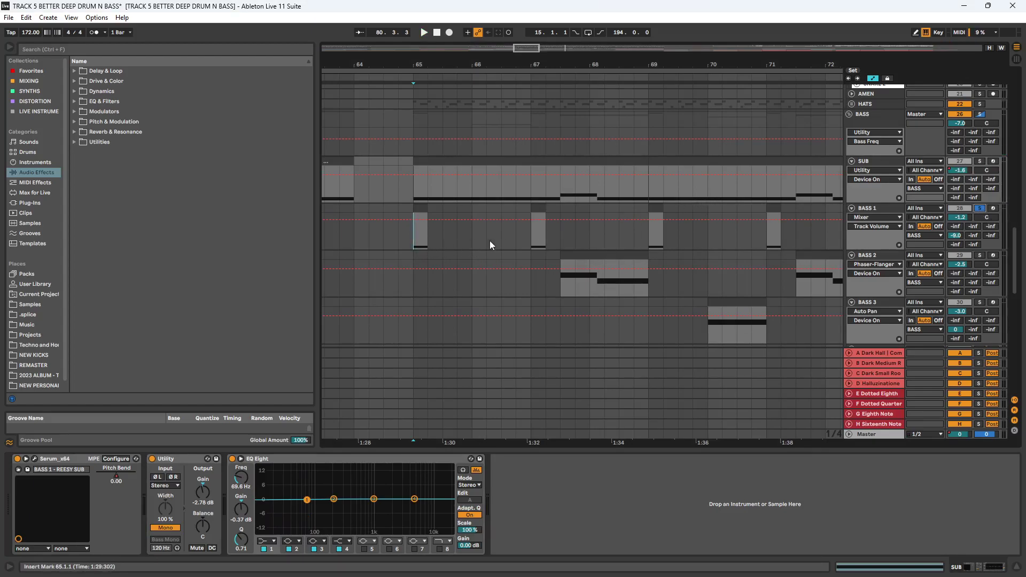
pyautogui.press('space')
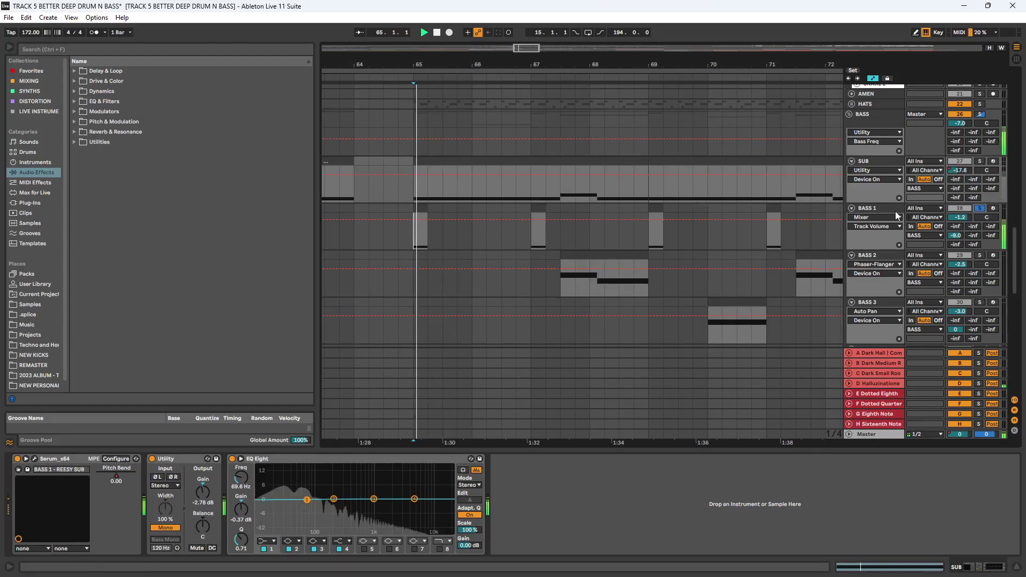
pyautogui.click(883, 209)
pyautogui.press('space')
pyautogui.click(35, 459)
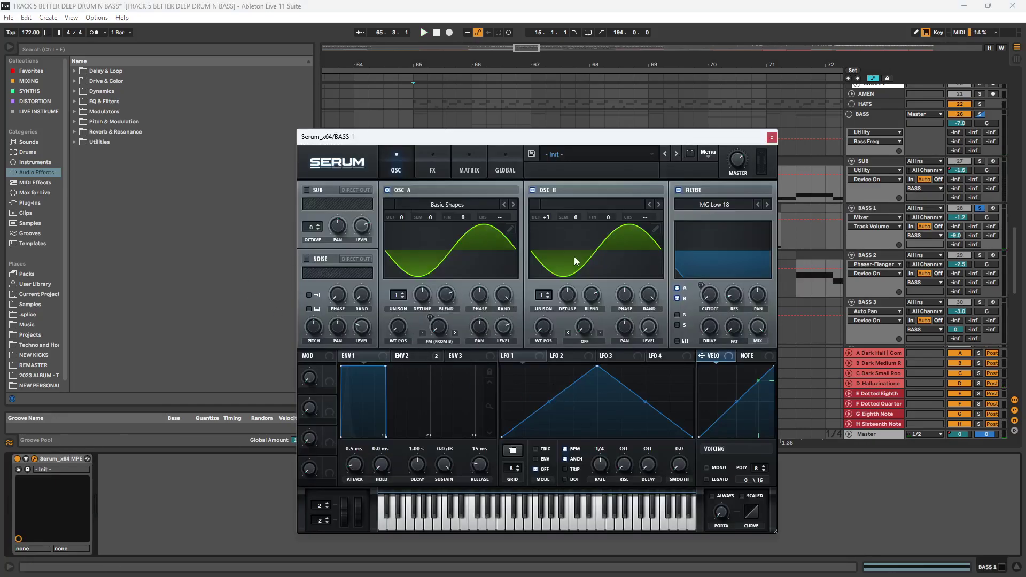
# - Sound a low note on the BASS 1 Serum keyboard and audition the soloed track
pyautogui.moveTo(738, 576)
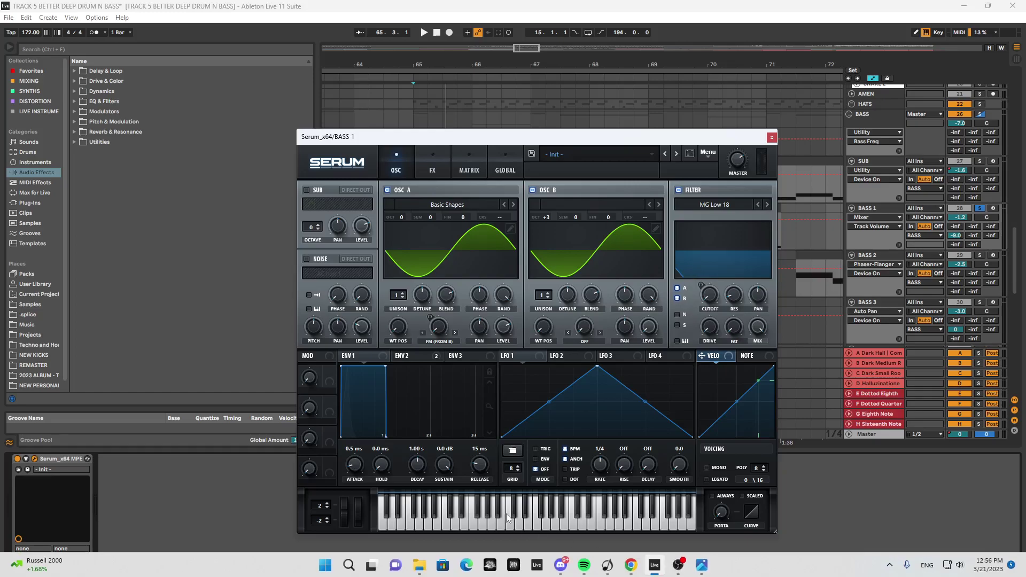
pyautogui.click(393, 521)
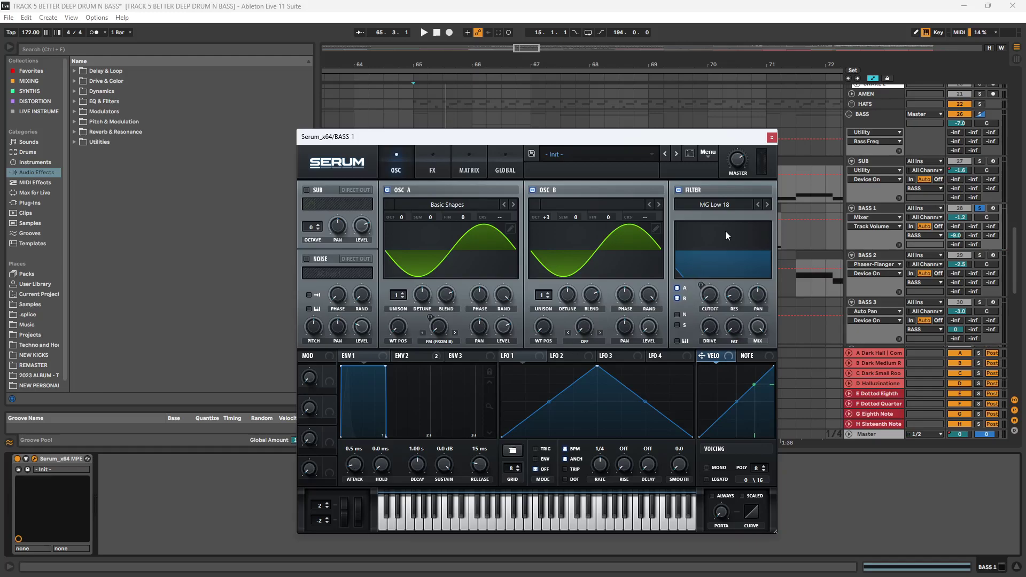
pyautogui.press('space')
# - Show Envelope 2 in the BASS 1 Serum and set its modulation amount on oscillator A's FM warp to 34
pyautogui.click(408, 357)
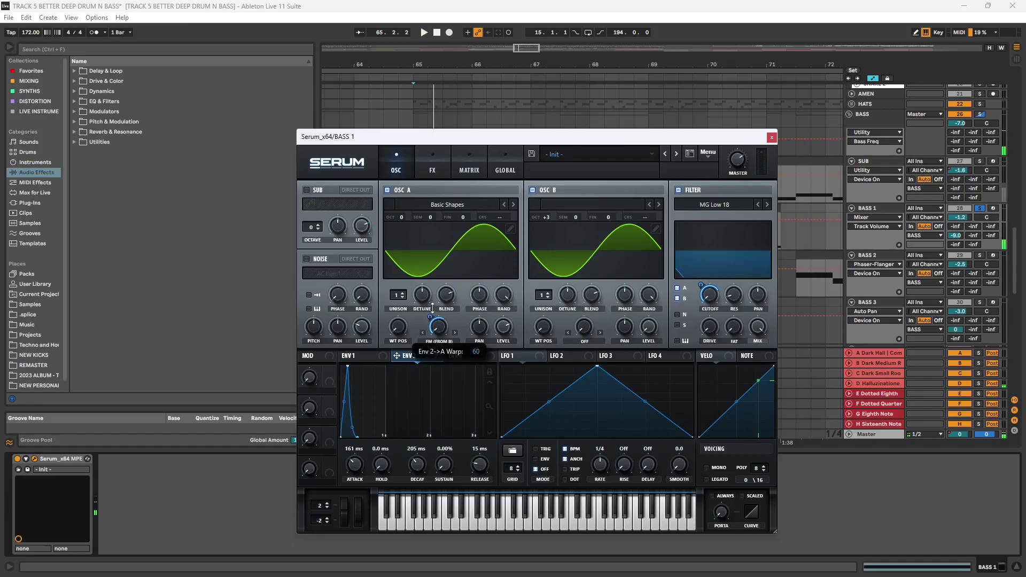
pyautogui.moveTo(432, 310); pyautogui.dragTo(420, 313)
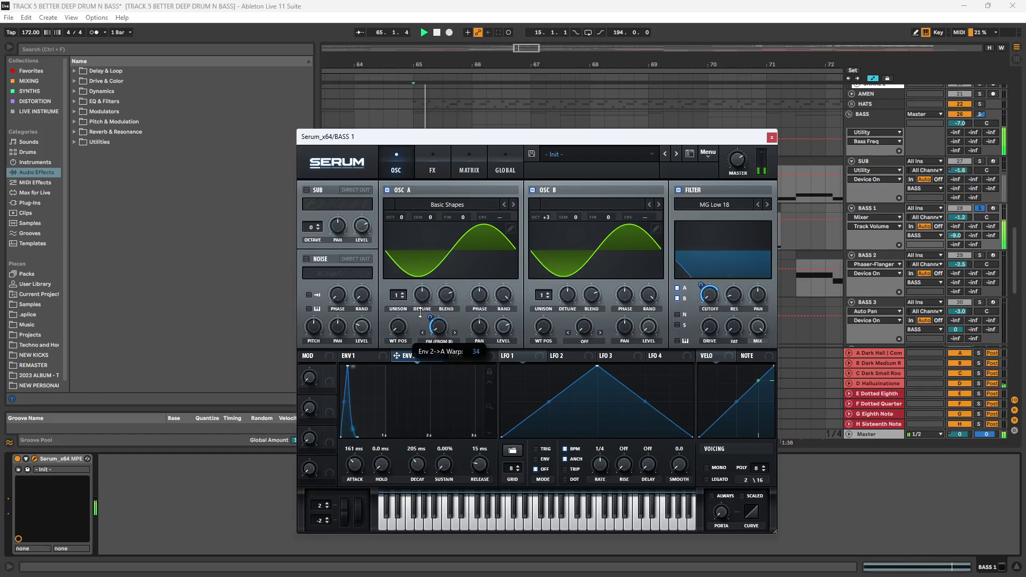
pyautogui.click(438, 316)
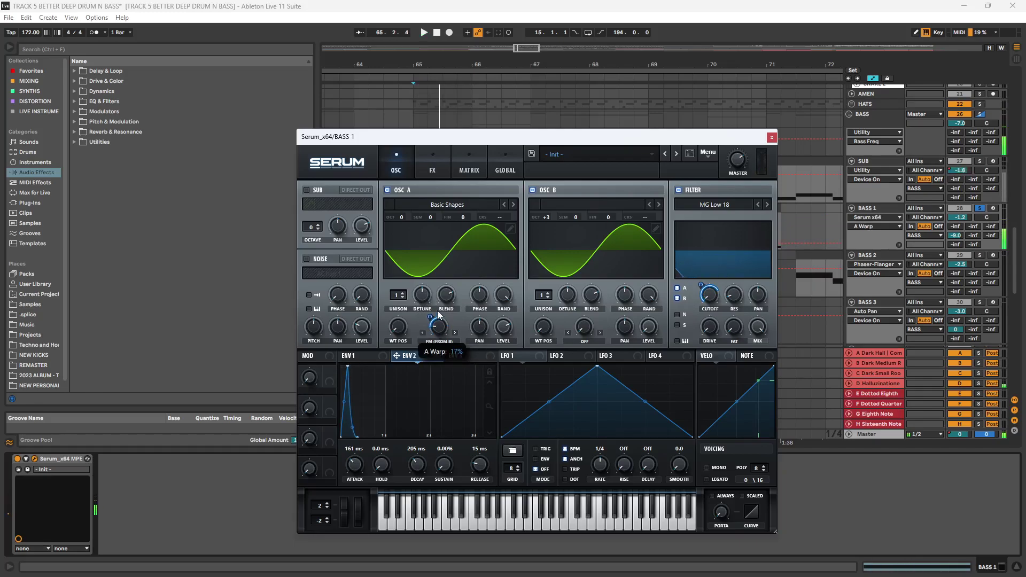
# - Vary Envelope 2's modulation amount on oscillator A's FM warp and try oscillator B at +4 octaves during playback
pyautogui.moveTo(431, 317); pyautogui.dragTo(433, 320)
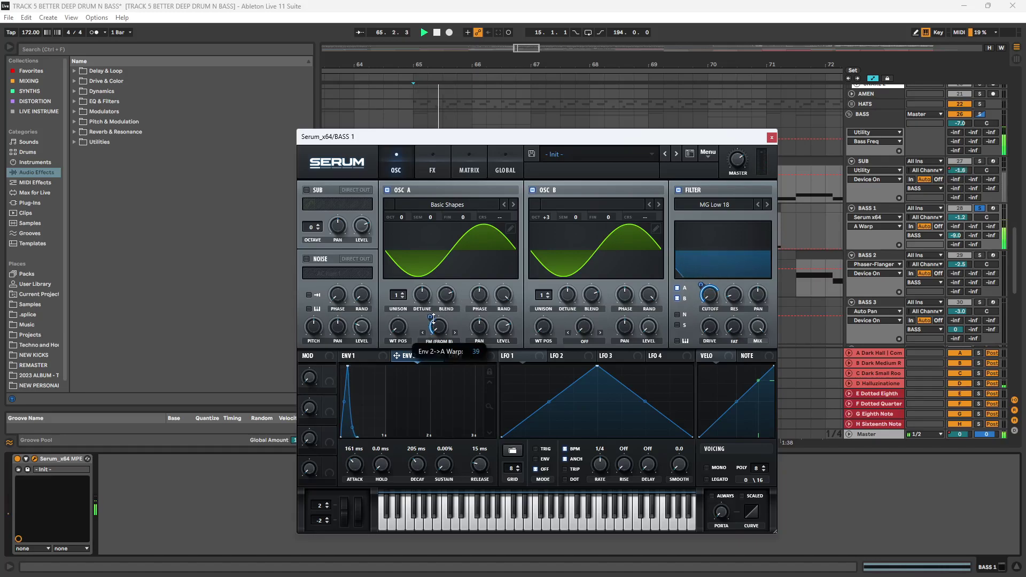
pyautogui.moveTo(544, 218); pyautogui.dragTo(554, 201)
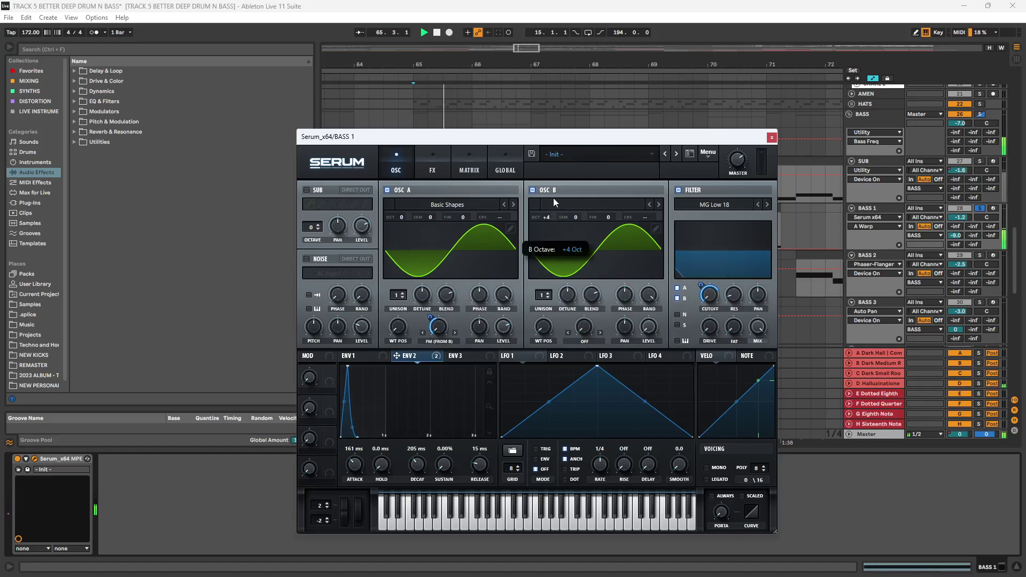
# - Check the FX page of the BASS 1 Serum, return to the OSC page, and close its plug-in window
pyautogui.click(433, 168)
pyautogui.click(405, 170)
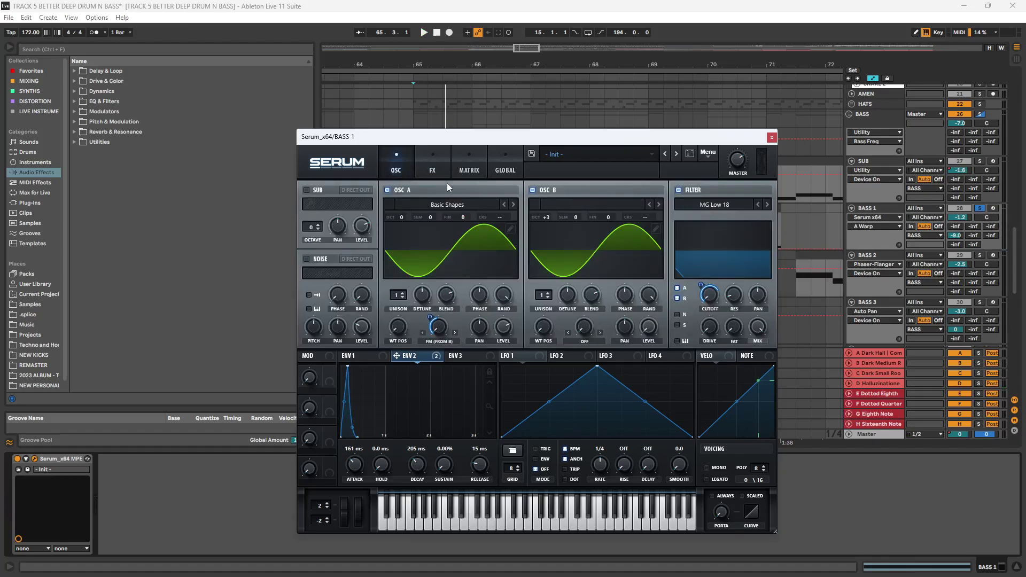
pyautogui.click(771, 138)
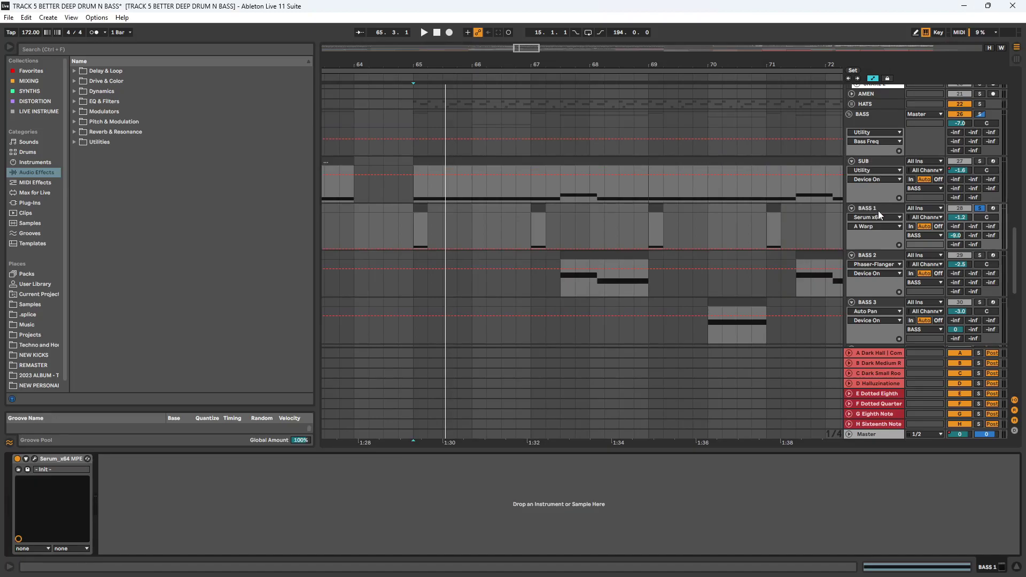
# - Solo SUB together with BASS 1 and audition the two tracks layered from bar 65
pyautogui.click(866, 257)
pyautogui.click(873, 208)
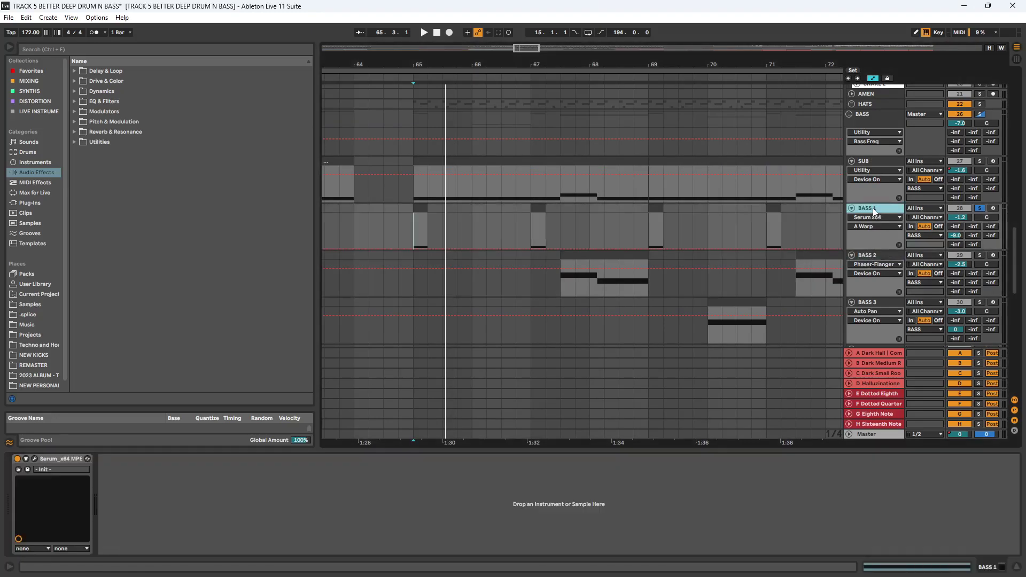
pyautogui.click(979, 161)
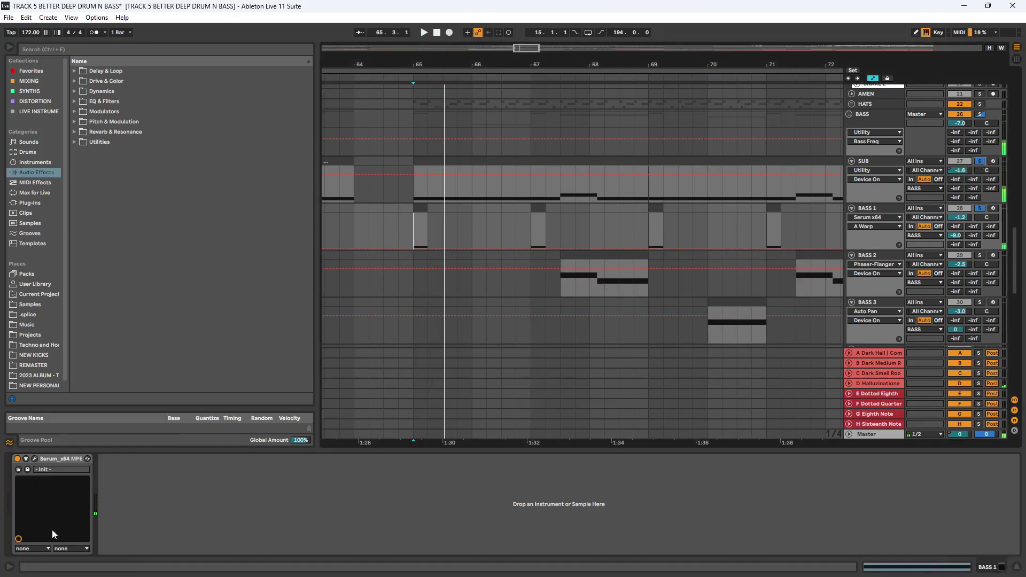
pyautogui.click(895, 208)
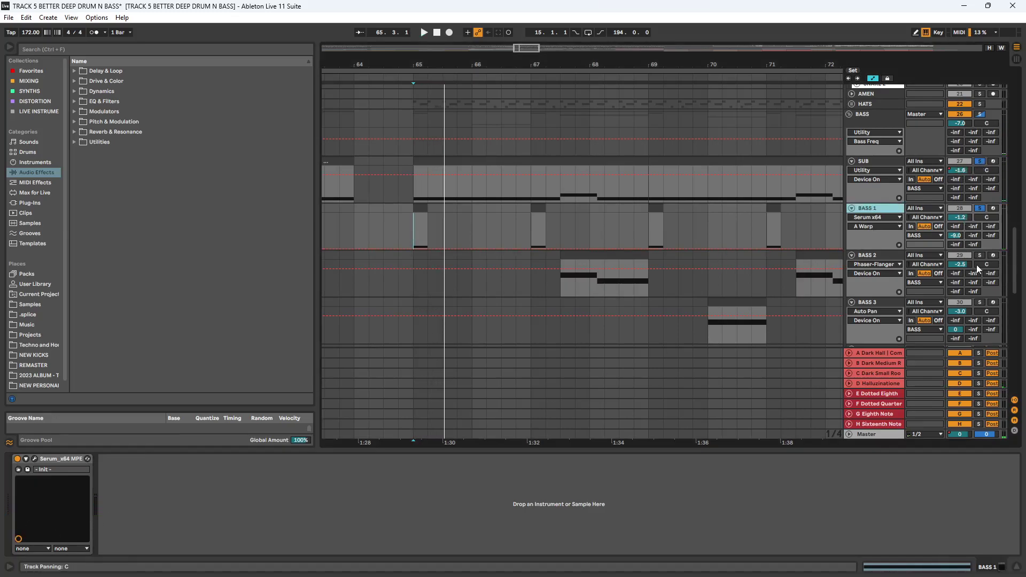
# - Solo BASS 2 alone, show its device chain, and audition it from its first clip at 67.3.1
pyautogui.click(978, 255)
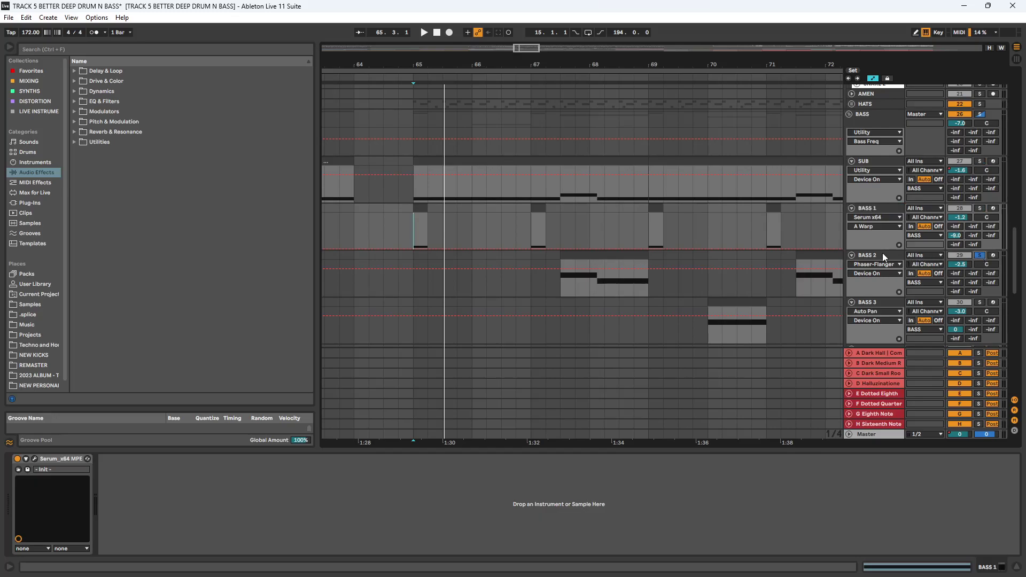
pyautogui.click(496, 299)
pyautogui.click(555, 290)
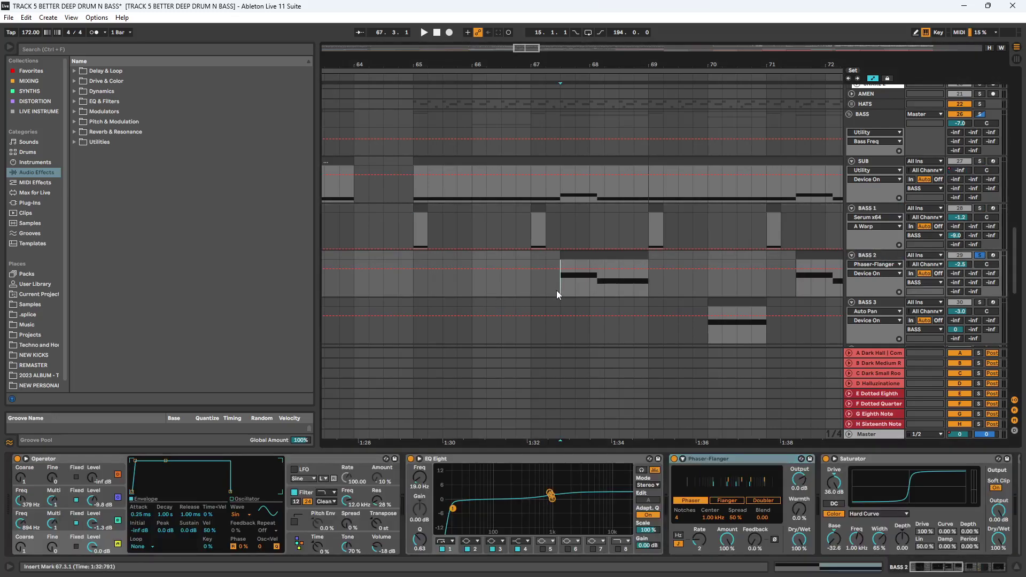
pyautogui.moveTo(505, 61)
pyautogui.mouseDown()
pyautogui.moveTo(530, 48)
pyautogui.moveTo(531, 35)
pyautogui.mouseUp()
pyautogui.press('space')
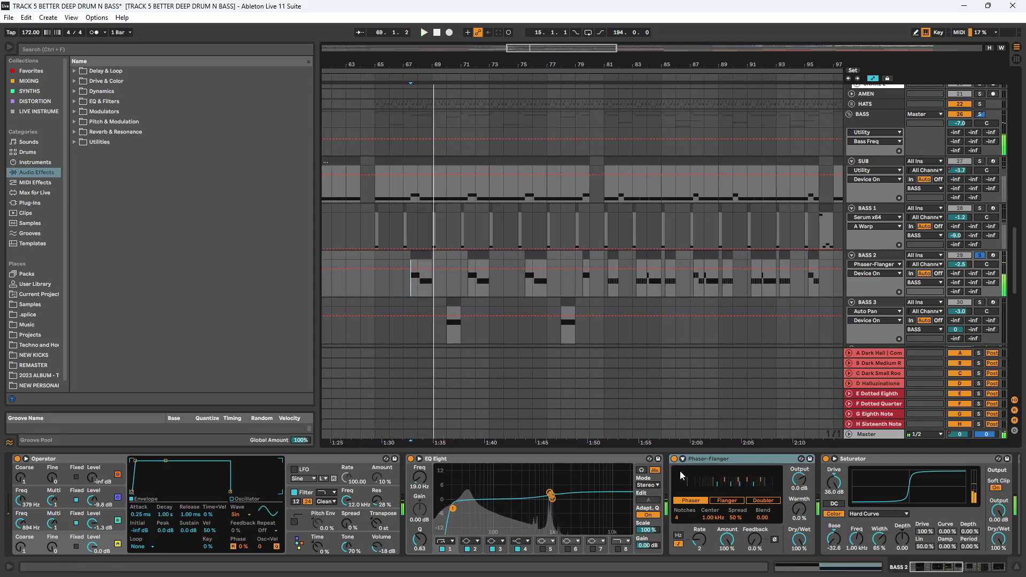
# - Bypass EQ Eight, Phaser-Flanger, Saturator, Auto Filter, OTT and the final EQ Eight on BASS 2, and audition the dry Operator
pyautogui.click(411, 458)
pyautogui.click(674, 459)
pyautogui.click(829, 457)
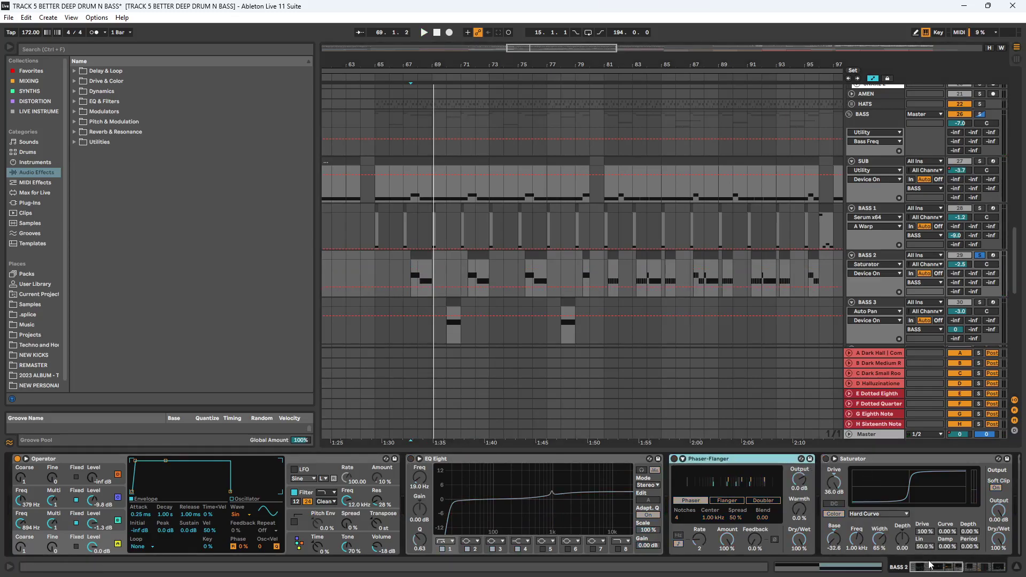
pyautogui.click(1004, 565)
pyautogui.click(226, 459)
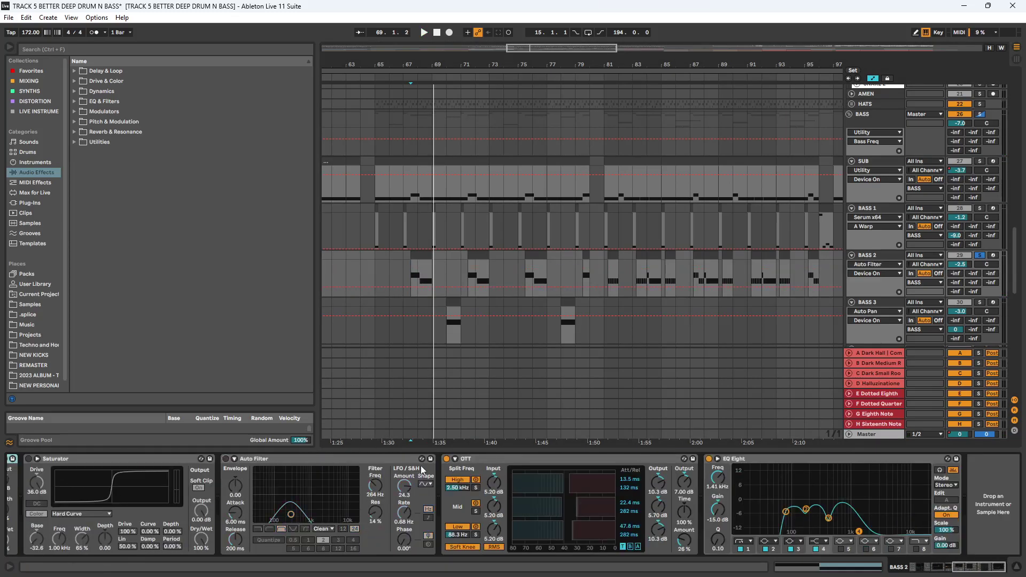
pyautogui.click(446, 459)
pyautogui.click(708, 459)
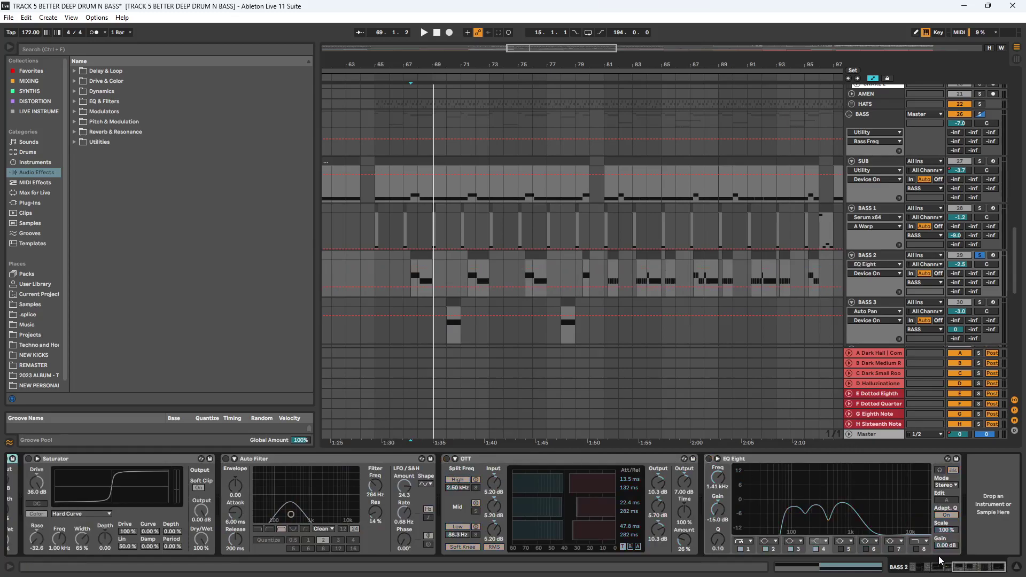
pyautogui.click(939, 567)
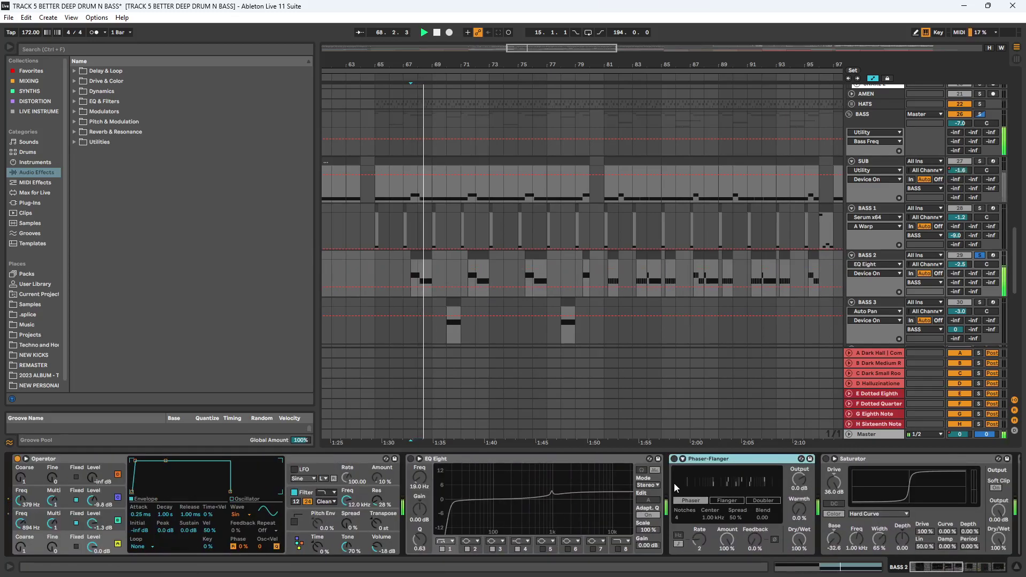
pyautogui.press('space')
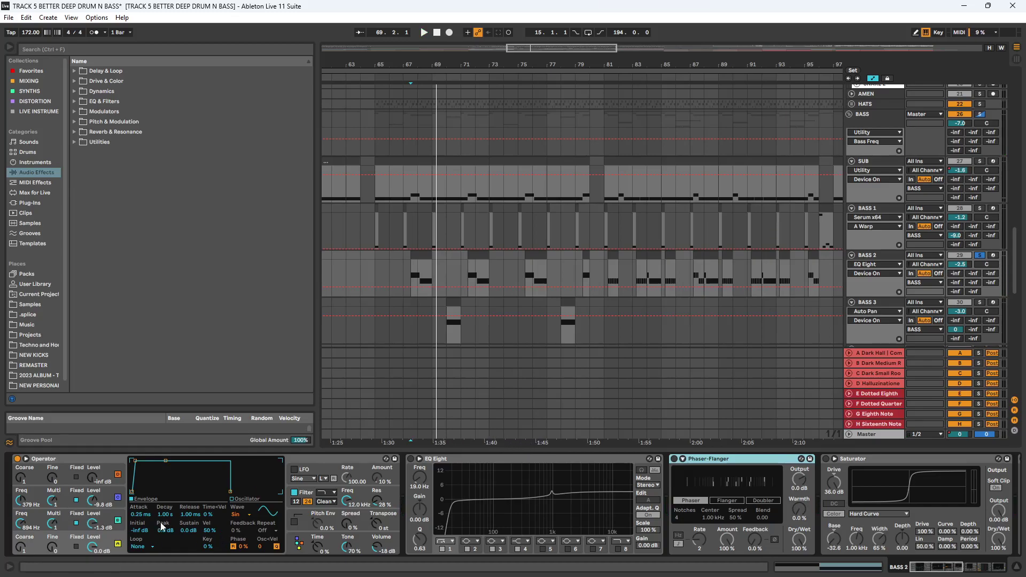
# - Insert a new MIDI track below BASS 2 and load the Operator instrument on it
pyautogui.rightClick(871, 256)
pyautogui.click(920, 344)
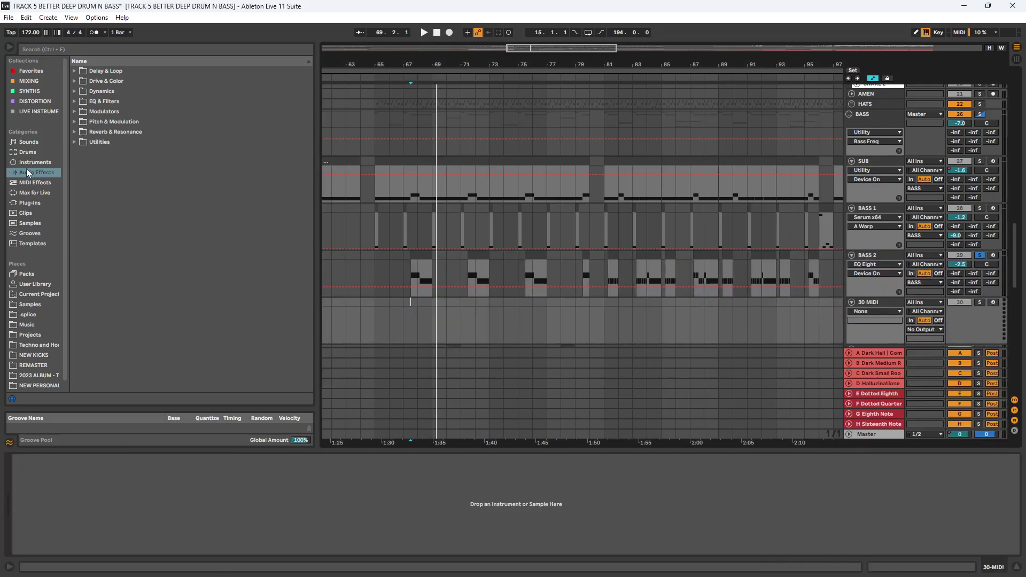
pyautogui.click(29, 161)
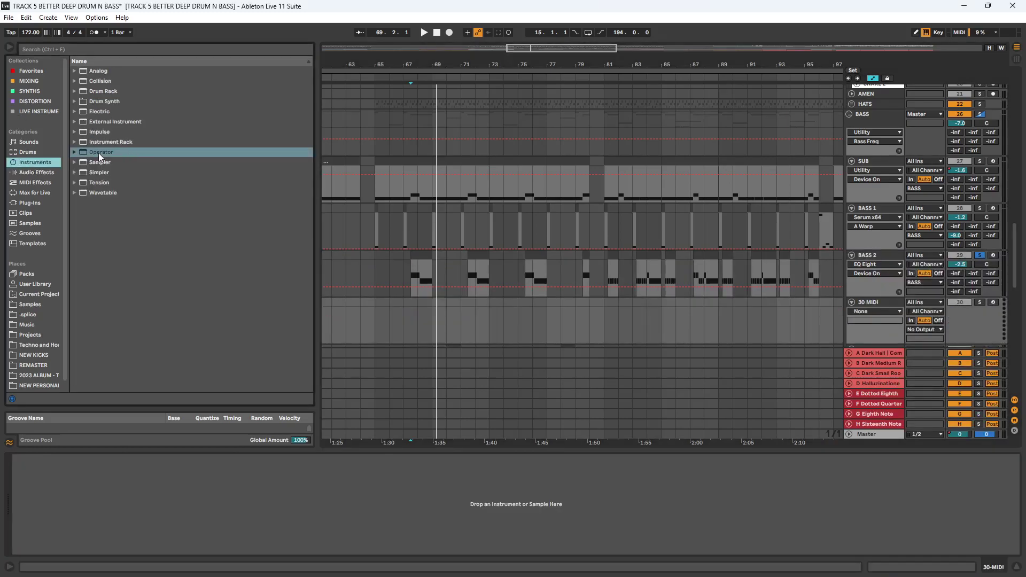
pyautogui.click(98, 152)
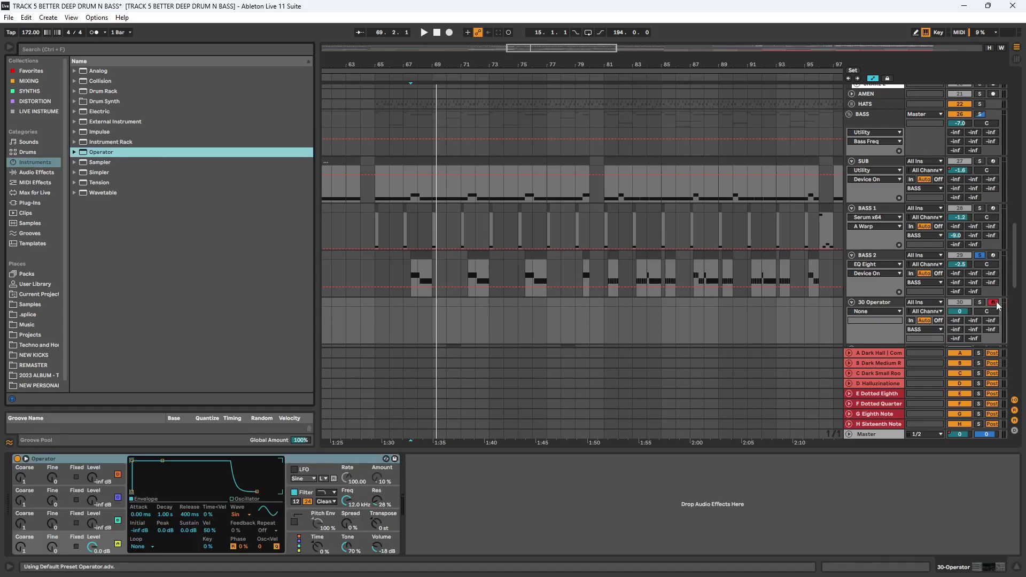
# - Solo the new Operator track and lower the computer keyboard's octave range to C0–D1 for playing test notes
pyautogui.click(979, 303)
pyautogui.press('z')
pyautogui.press('z')
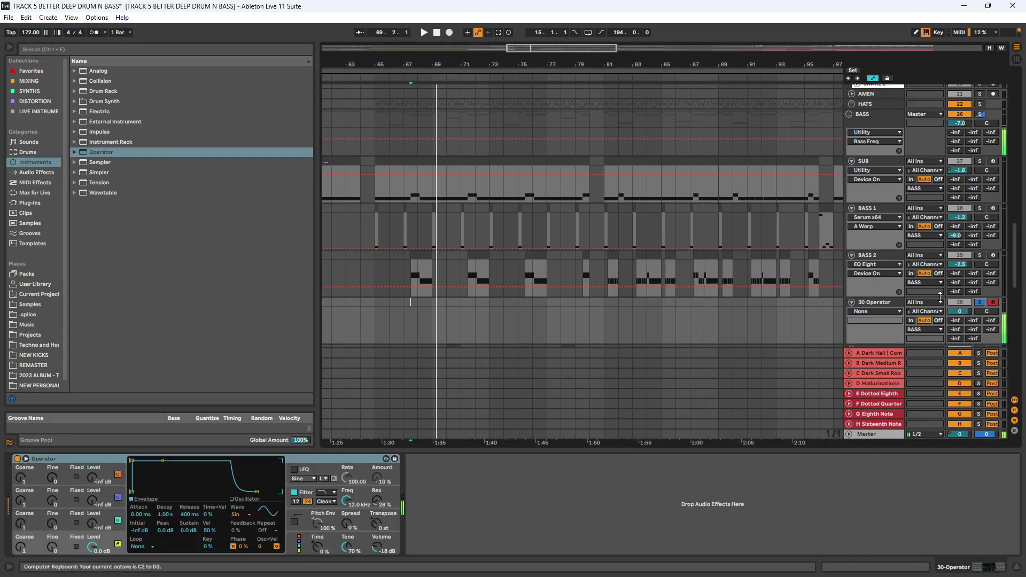
pyautogui.press('z')
# - Switch Operator's oscillators B and C to fixed frequency and raise oscillator B's frequency to 521 Hz
pyautogui.click(76, 522)
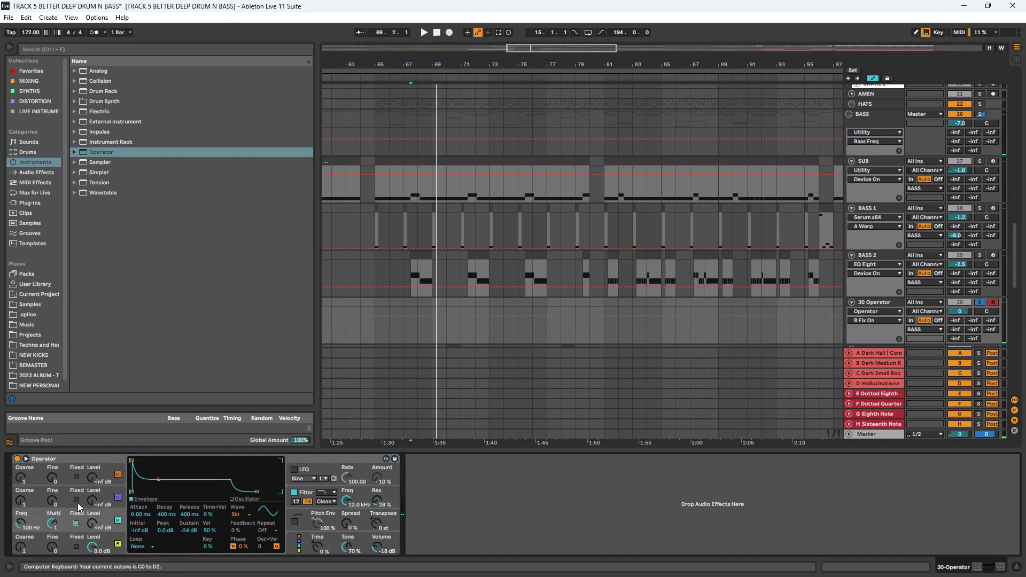
pyautogui.click(75, 500)
pyautogui.moveTo(21, 524); pyautogui.dragTo(21, 516)
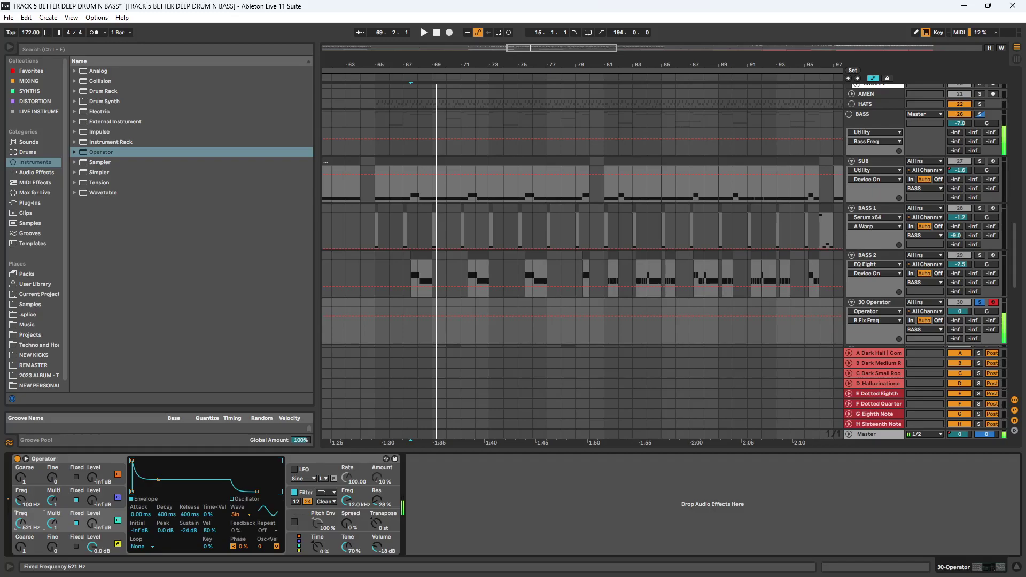
# - Set Operator's oscillator B to 585 Hz at -1.6 dB and oscillator C to 182 Hz at -9.8 dB
pyautogui.moveTo(92, 523); pyautogui.dragTo(92, 499)
pyautogui.moveTo(21, 524); pyautogui.dragTo(21, 514)
pyautogui.moveTo(92, 500); pyautogui.dragTo(92, 486)
pyautogui.moveTo(21, 501); pyautogui.dragTo(21, 489)
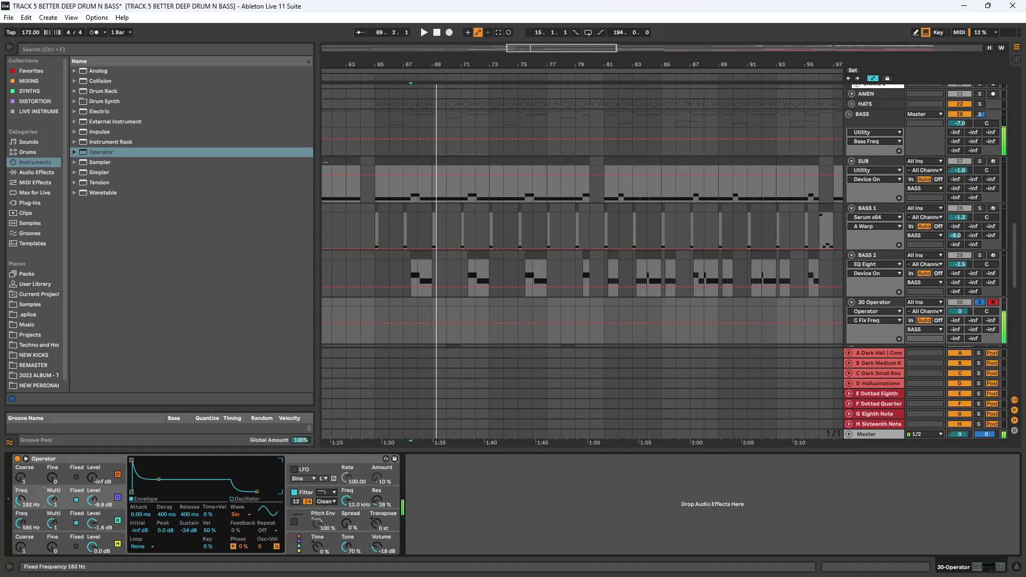
# - Add an Amp from the Drive & Color effects after Operator and set its type to Heavy
pyautogui.click(37, 172)
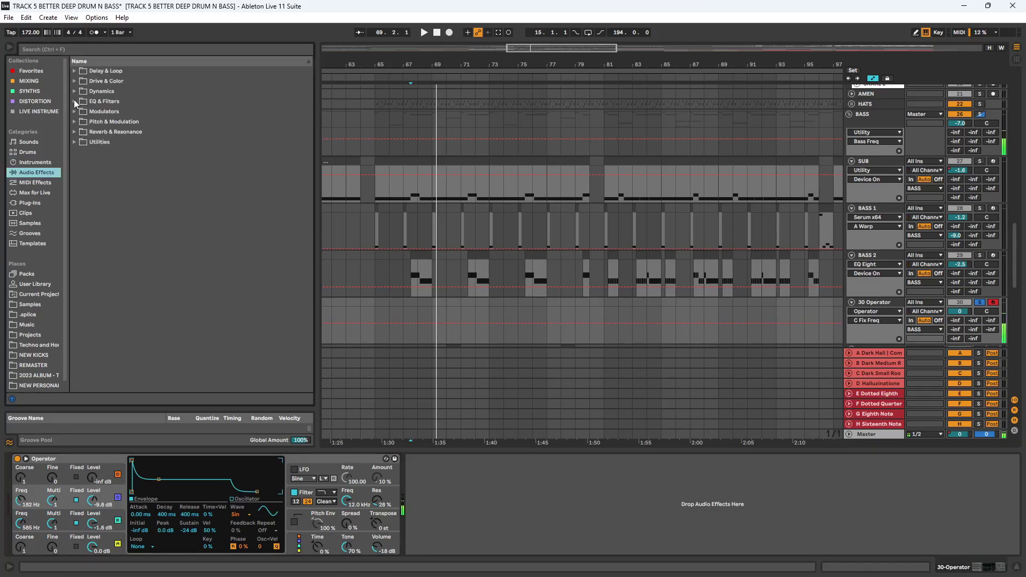
pyautogui.click(75, 91)
pyautogui.click(74, 90)
pyautogui.click(80, 80)
pyautogui.moveTo(85, 91); pyautogui.dragTo(559, 520)
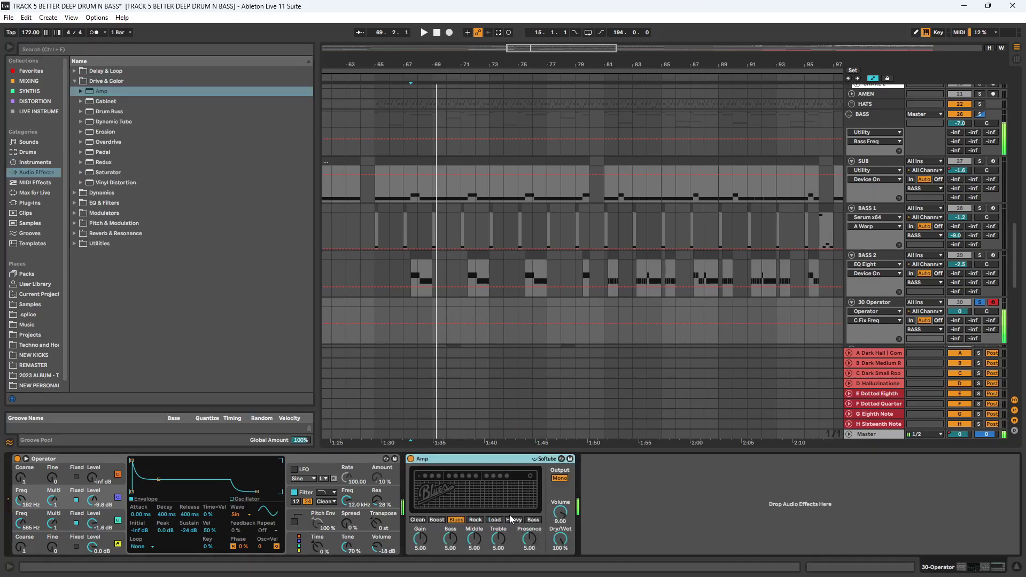
pyautogui.click(511, 520)
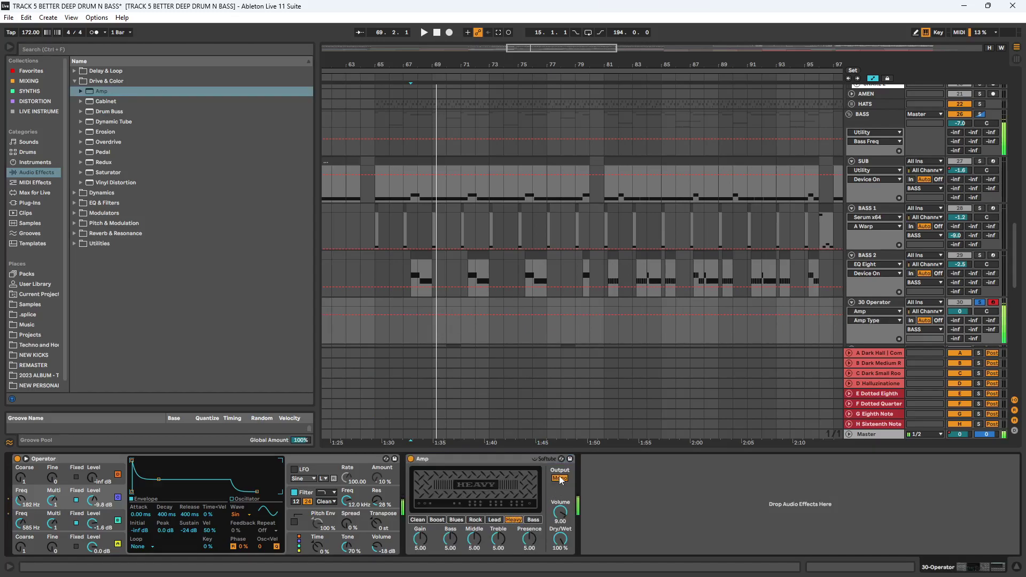
# - Remove the Amp and place a Saturator after Operator instead
pyautogui.click(450, 458)
pyautogui.press('Delete')
pyautogui.click(30, 204)
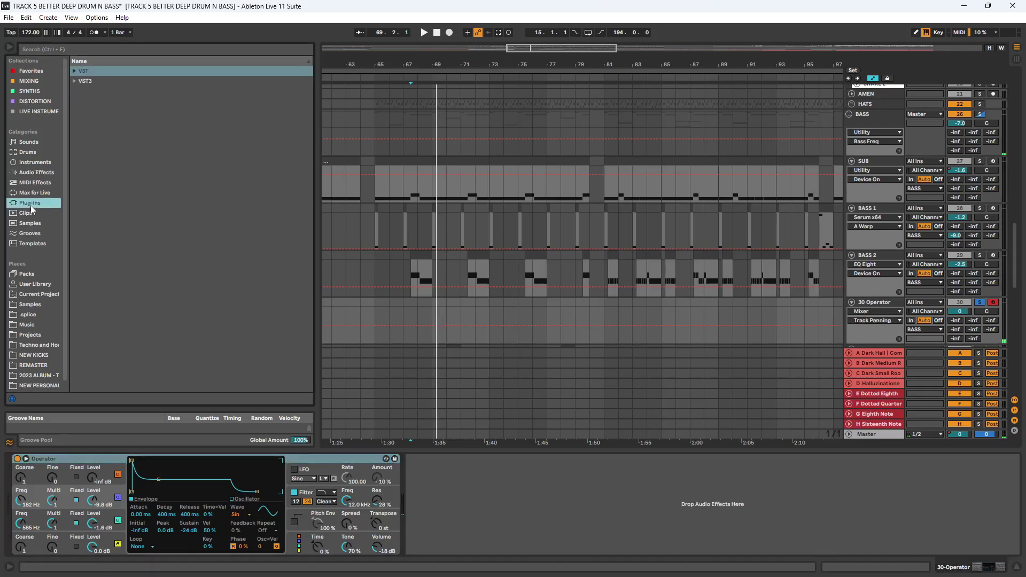
pyautogui.click(28, 173)
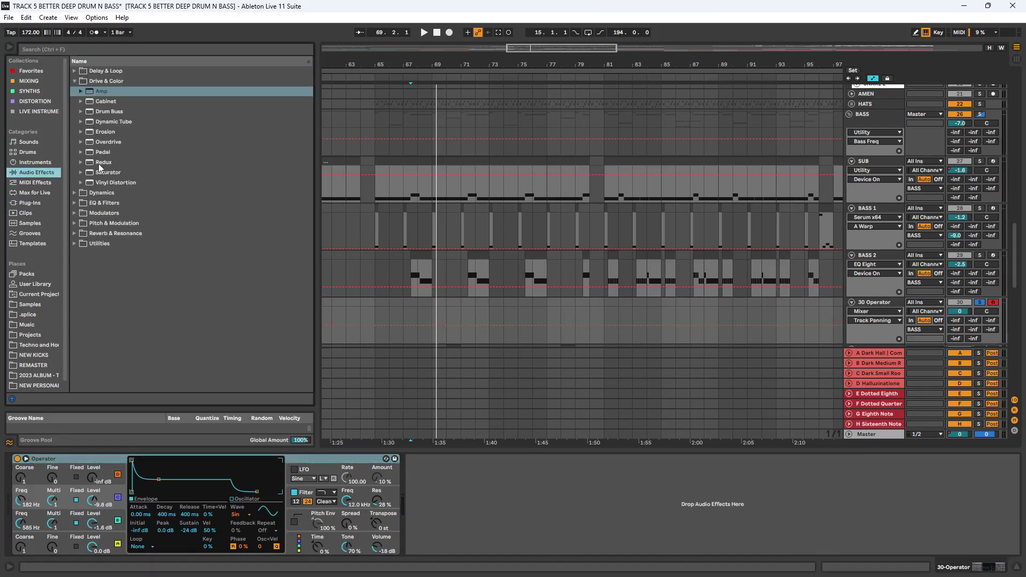
pyautogui.moveTo(85, 171); pyautogui.dragTo(550, 490)
# - Enable the Saturator's Soft Clip, choose Hard Curve, set Drive to 16.6 dB, and reduce its output
pyautogui.click(511, 488)
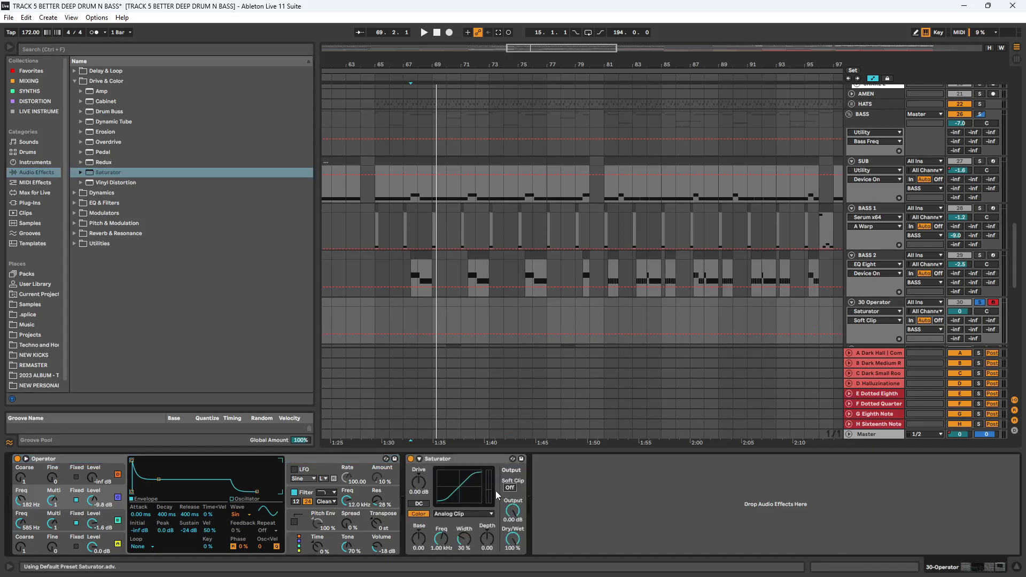
pyautogui.click(463, 514)
pyautogui.click(462, 545)
pyautogui.moveTo(433, 498); pyautogui.dragTo(512, 516)
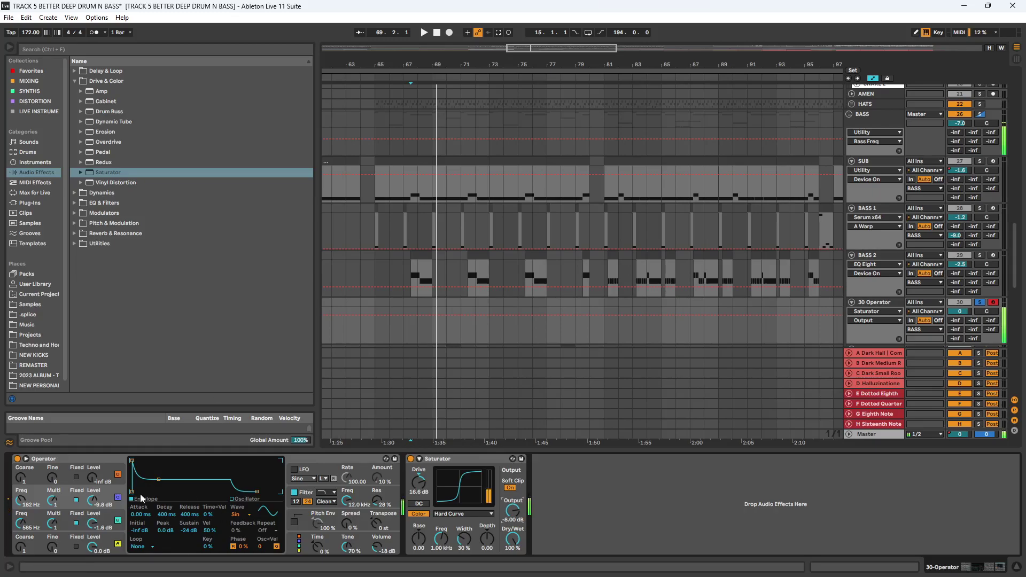
# - Remove the Saturator and undo the creation of the temporary Operator track
pyautogui.click(446, 466)
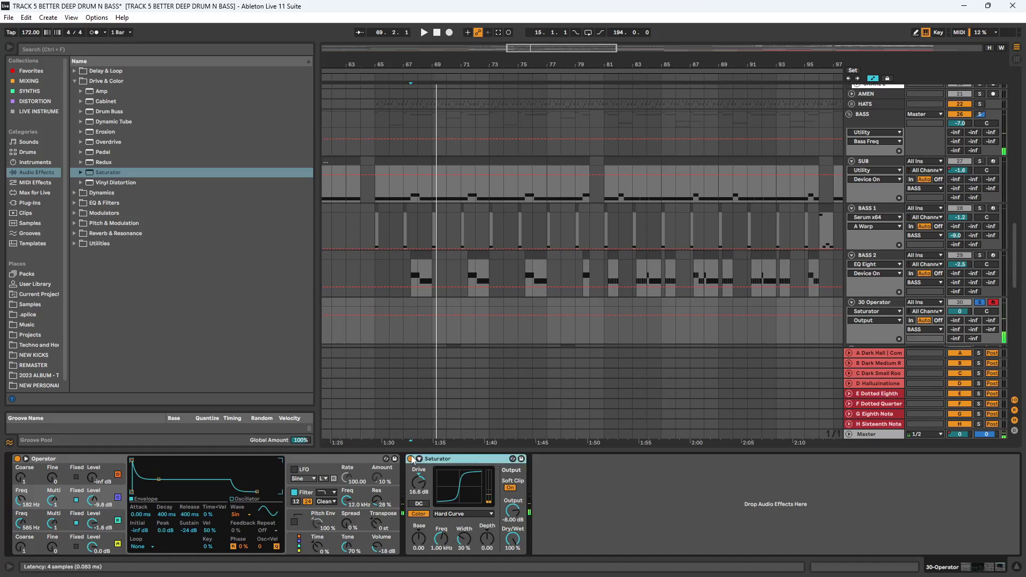
pyautogui.press('Delete')
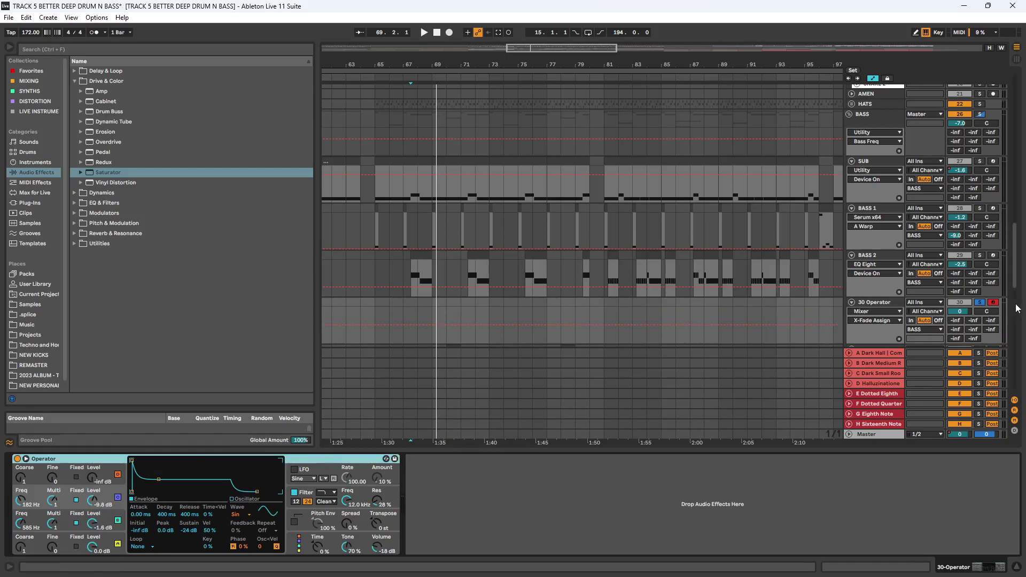
pyautogui.hotkey('ctrl', 'z')
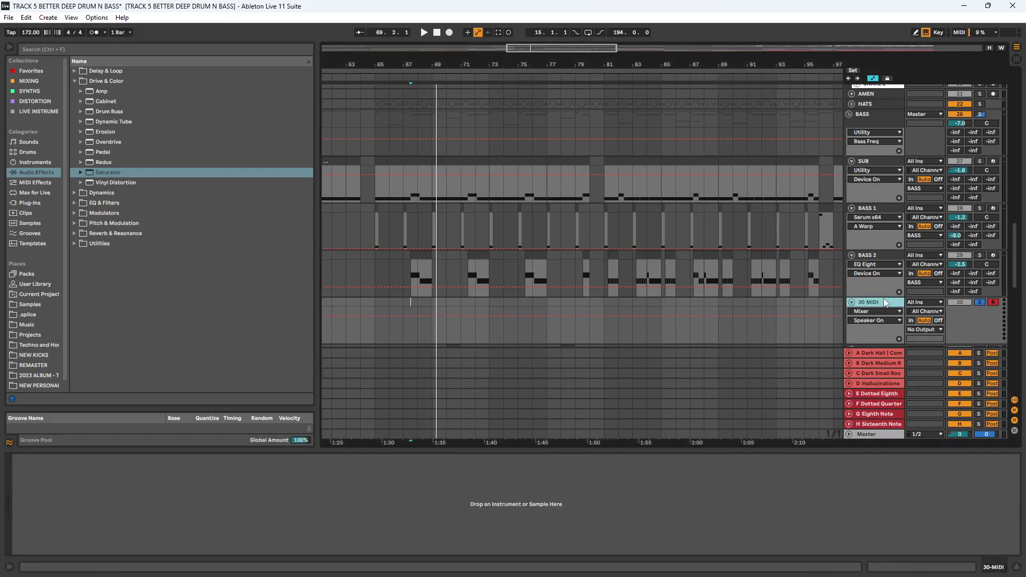
pyautogui.hotkey('ctrl', 'z')
# - Solo BASS 2, turn its first EQ Eight back on, and audition the track with it
pyautogui.click(982, 255)
pyautogui.press('space')
pyautogui.click(410, 459)
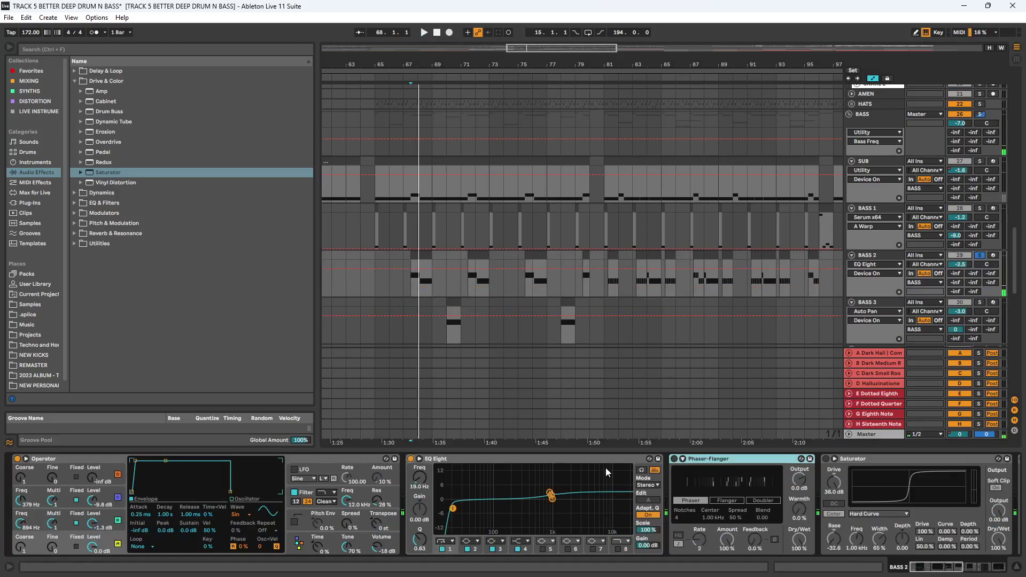
pyautogui.press('space')
pyautogui.press('space')
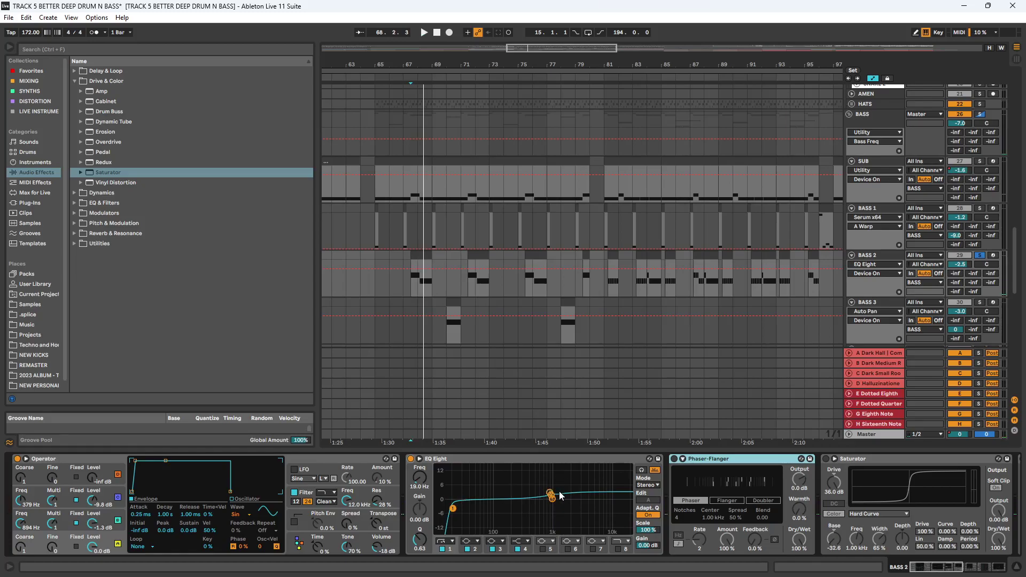
# - Turn the Phaser-Flanger on BASS 2 back on, audition the track, and show the devices that follow it
pyautogui.press('space')
pyautogui.click(674, 458)
pyautogui.press('space')
pyautogui.click(950, 571)
pyautogui.press('space')
pyautogui.press('space')
pyautogui.click(970, 570)
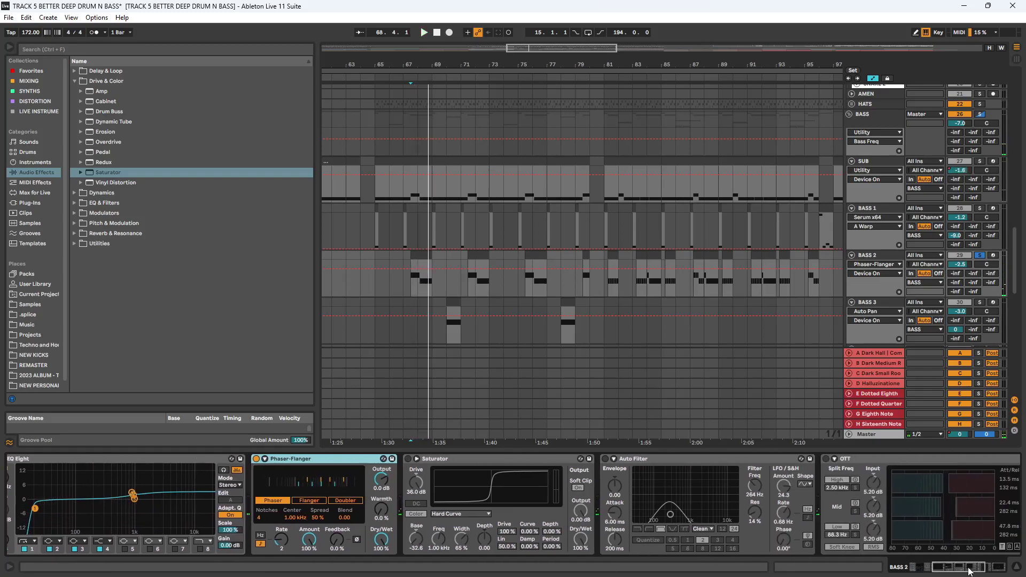
# - Turn the Saturator on BASS 2 back on and audition the track with it
pyautogui.click(408, 459)
pyautogui.press('space')
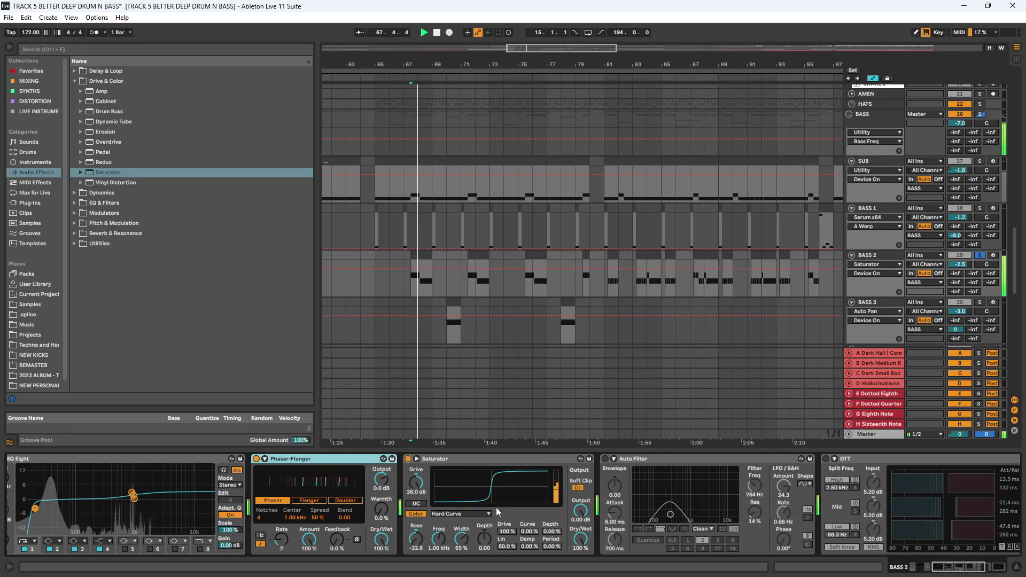
pyautogui.press('space')
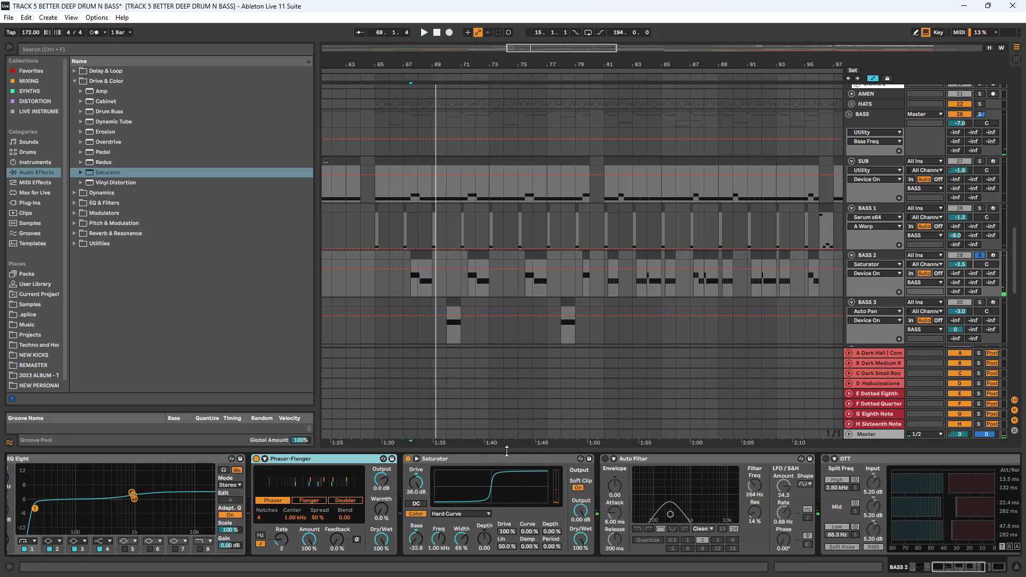
pyautogui.press('space')
# - Revisit the Operator at the start of the BASS 2 chain, turn the Auto Filter back on, and audition the track
pyautogui.moveTo(972, 567); pyautogui.dragTo(947, 570)
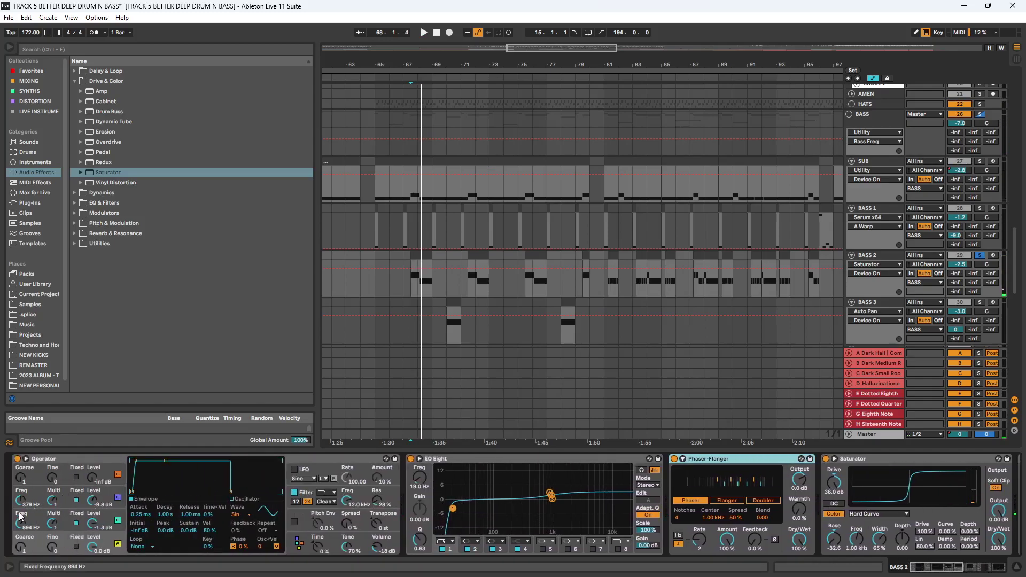
pyautogui.moveTo(945, 570); pyautogui.dragTo(981, 568)
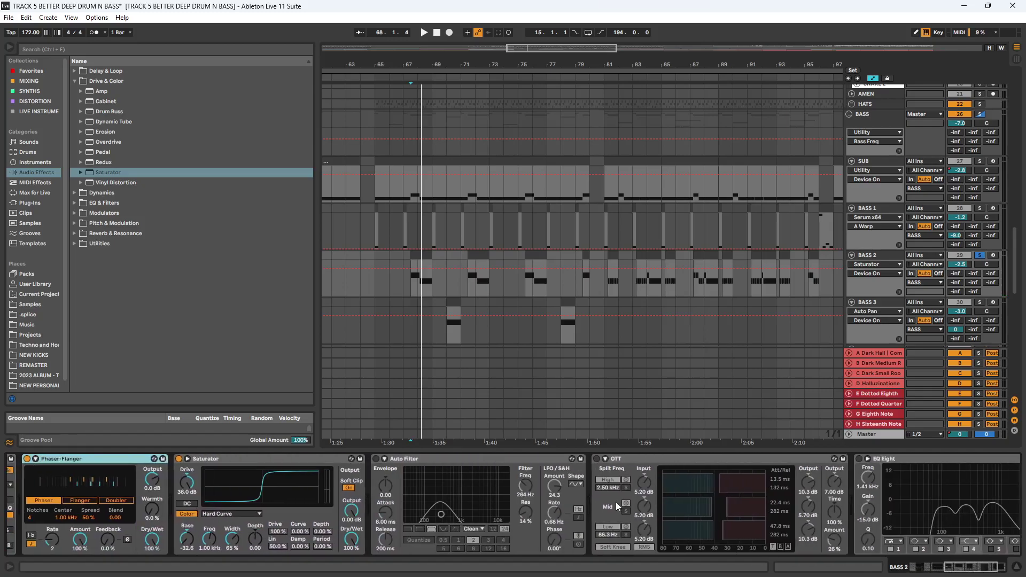
pyautogui.click(376, 460)
pyautogui.press('space')
pyautogui.scroll(-3, 955, 551)
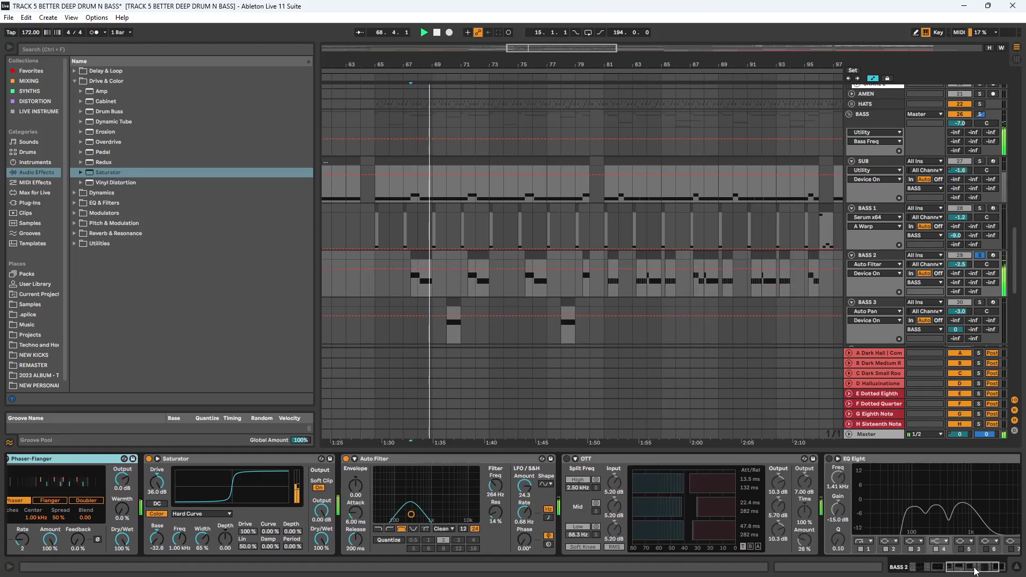
pyautogui.press('space')
# - Turn the OTT and the final EQ Eight on BASS 2 back on, auditioning the track with each
pyautogui.click(486, 459)
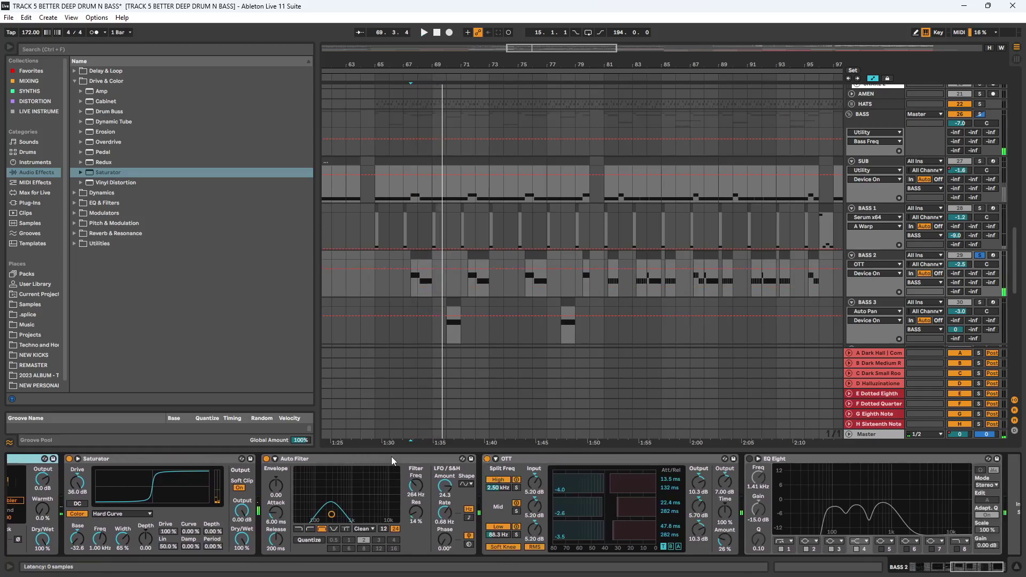
pyautogui.press('space')
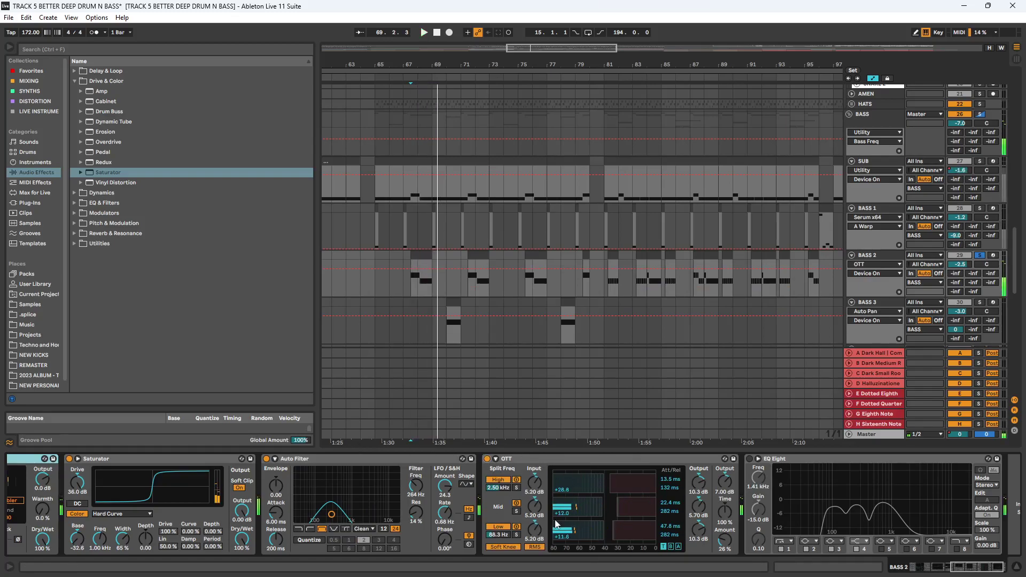
pyautogui.click(968, 569)
pyautogui.click(709, 459)
pyautogui.press('space')
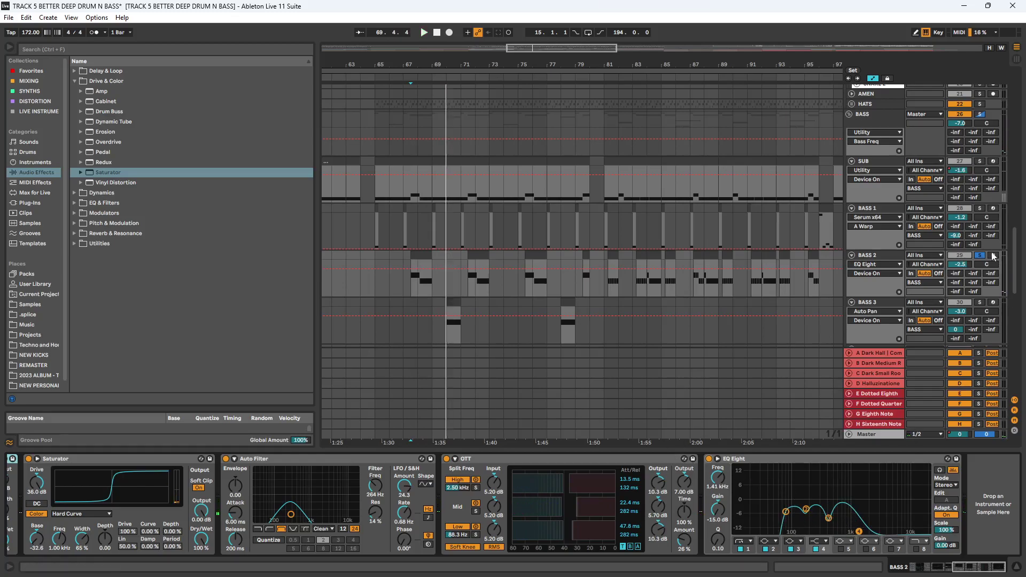
# - Audition the complete BASS 2 chain from bar 83, looking closely at its clips
pyautogui.click(635, 285)
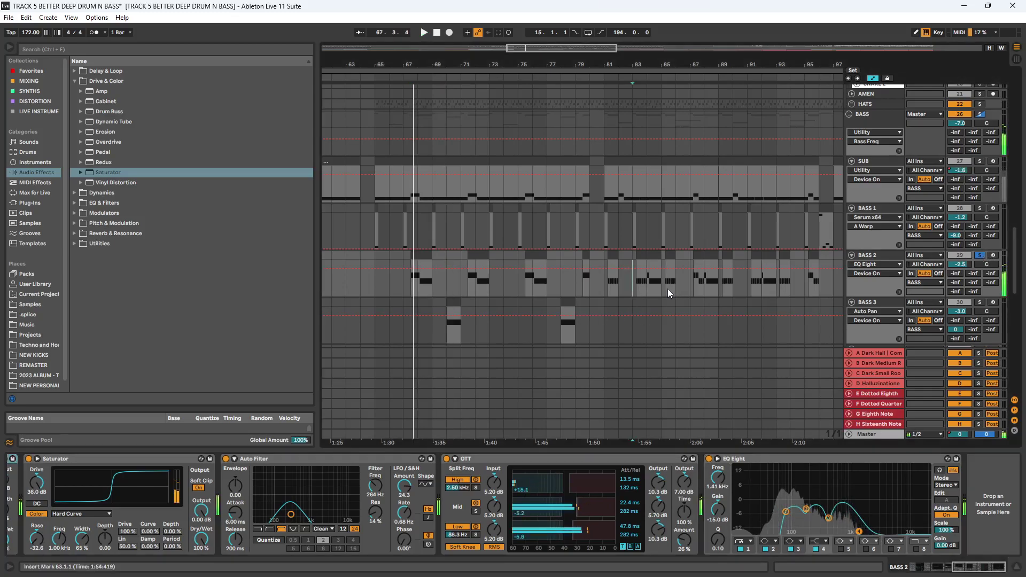
pyautogui.press('space')
pyautogui.press('+')
pyautogui.press('+')
pyautogui.press('-')
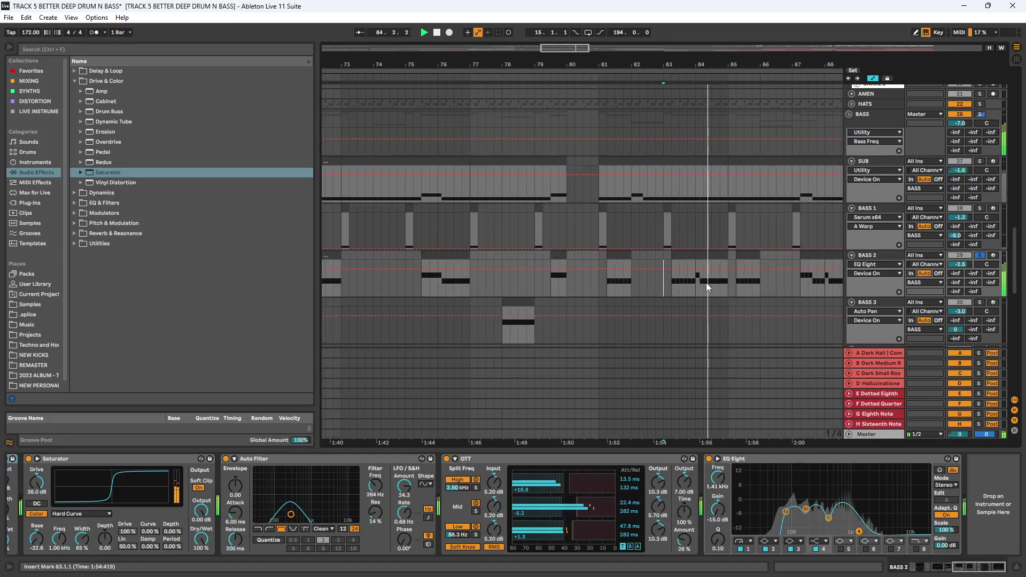
pyautogui.scroll(-2, 428, 297)
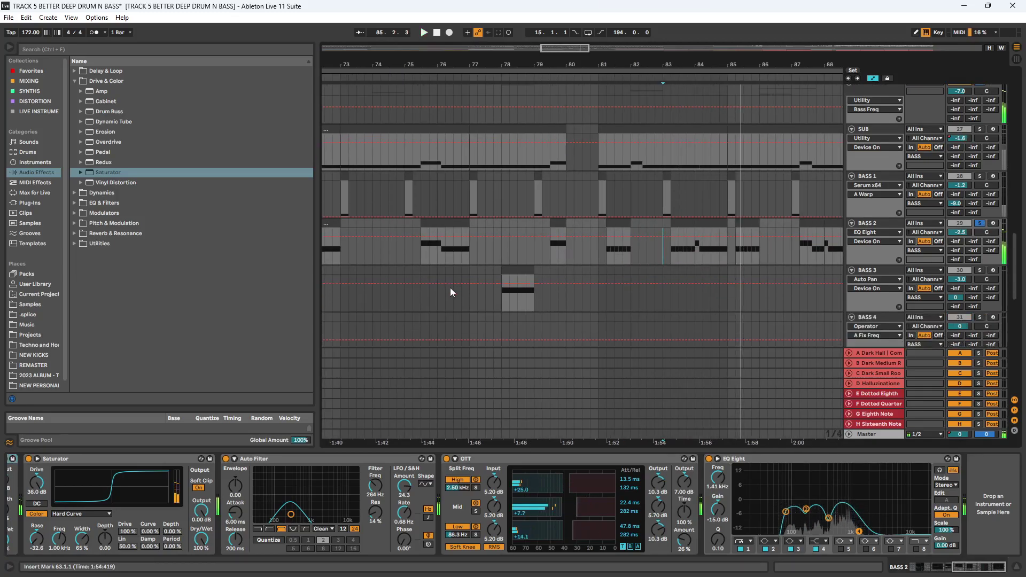
# - Solo the BASS 3 track and audition its clip from bar 70
pyautogui.press('-')
pyautogui.click(385, 303)
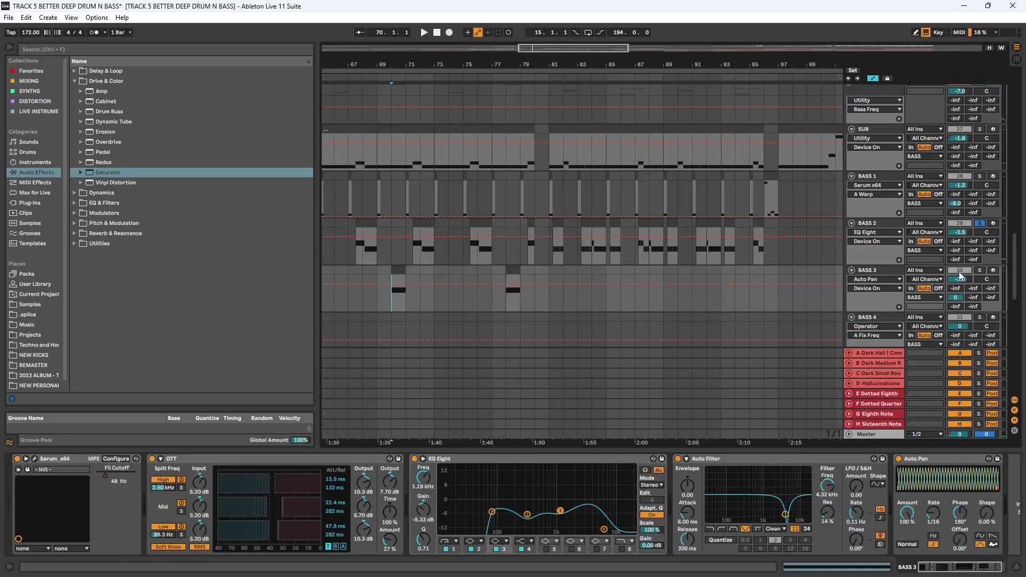
pyautogui.click(978, 271)
pyautogui.press('space')
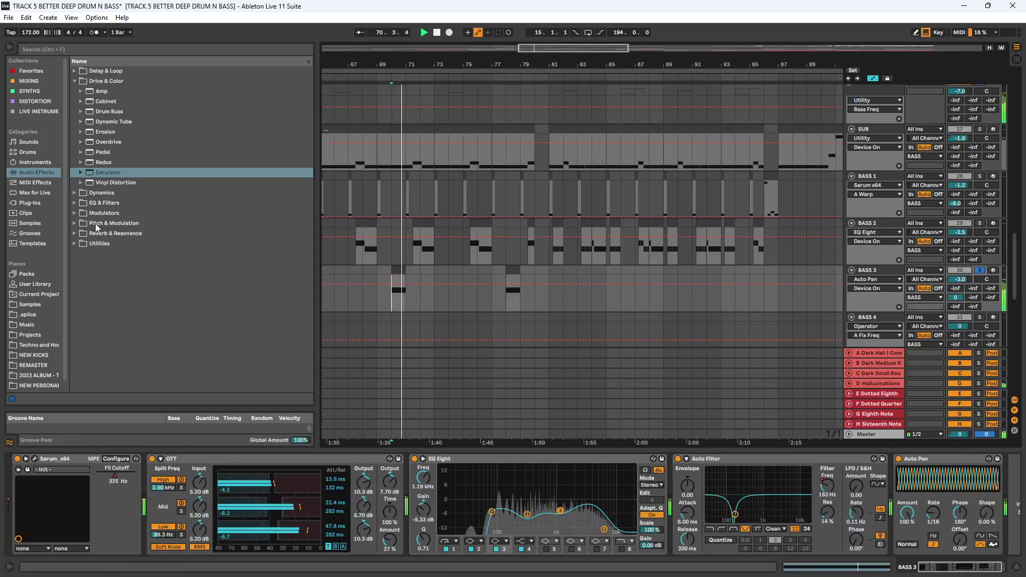
pyautogui.press('space')
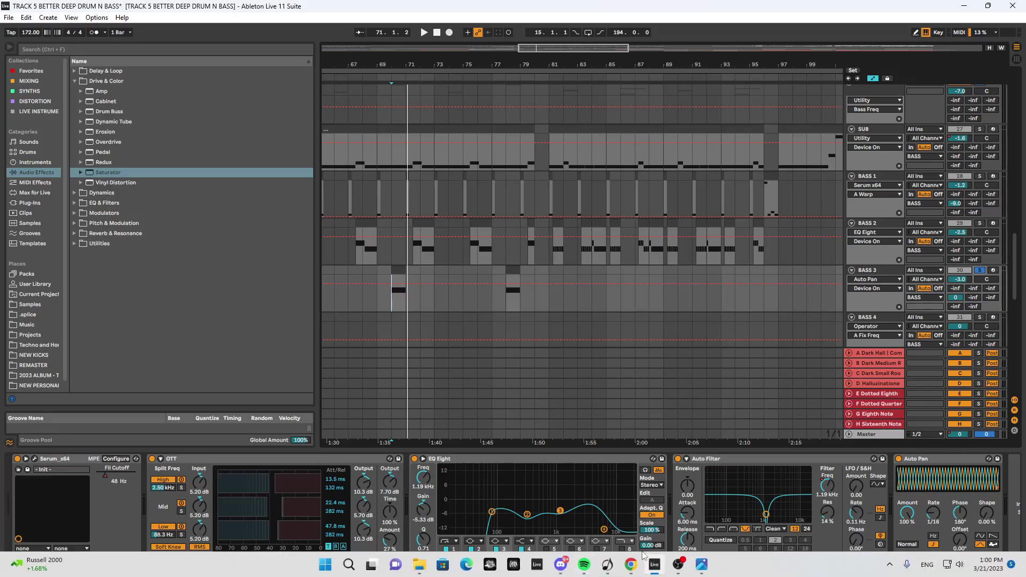
# - Switch to OBS, set the Mic/Aux level to 0.0 dB, and minimize the OBS window
pyautogui.click(678, 564)
pyautogui.moveTo(576, 417)
pyautogui.mouseDown()
pyautogui.moveTo(400, 419)
pyautogui.moveTo(580, 416)
pyautogui.mouseUp()
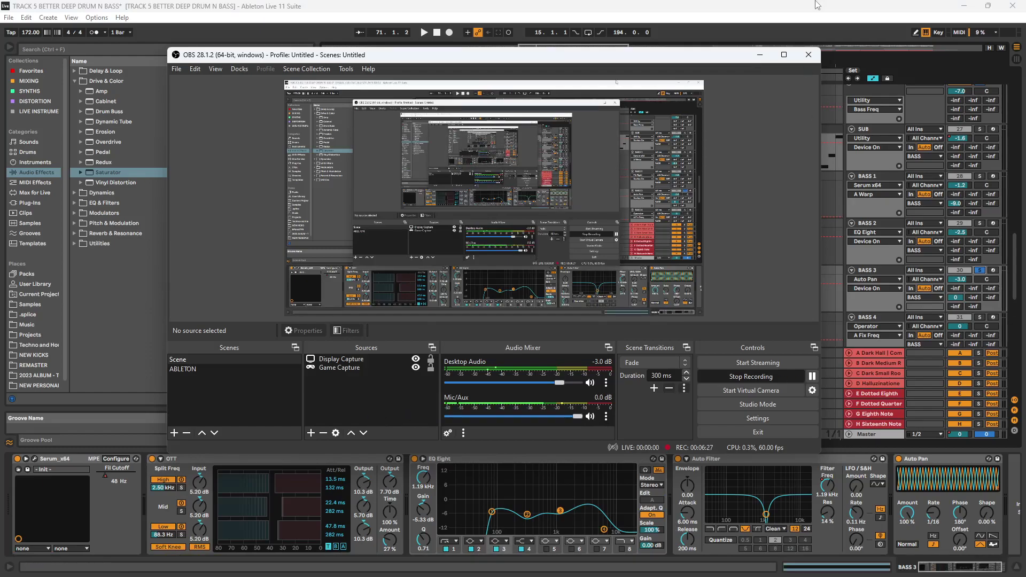
pyautogui.click(759, 56)
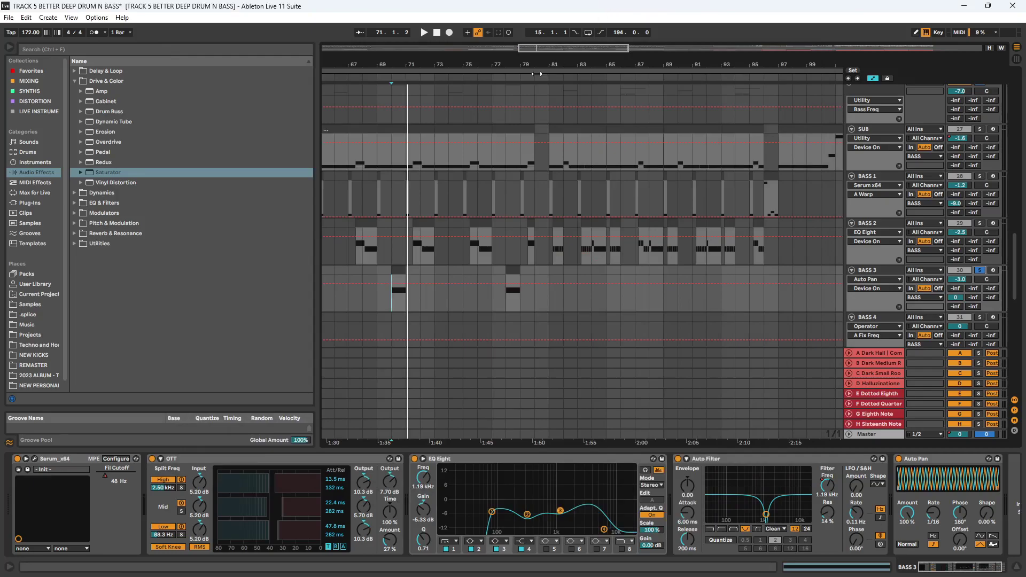
# - Select the BASS 3 track and its Auto Pan, and audition the clip from bar 70 with all effects on
pyautogui.moveTo(553, 48); pyautogui.dragTo(523, 52)
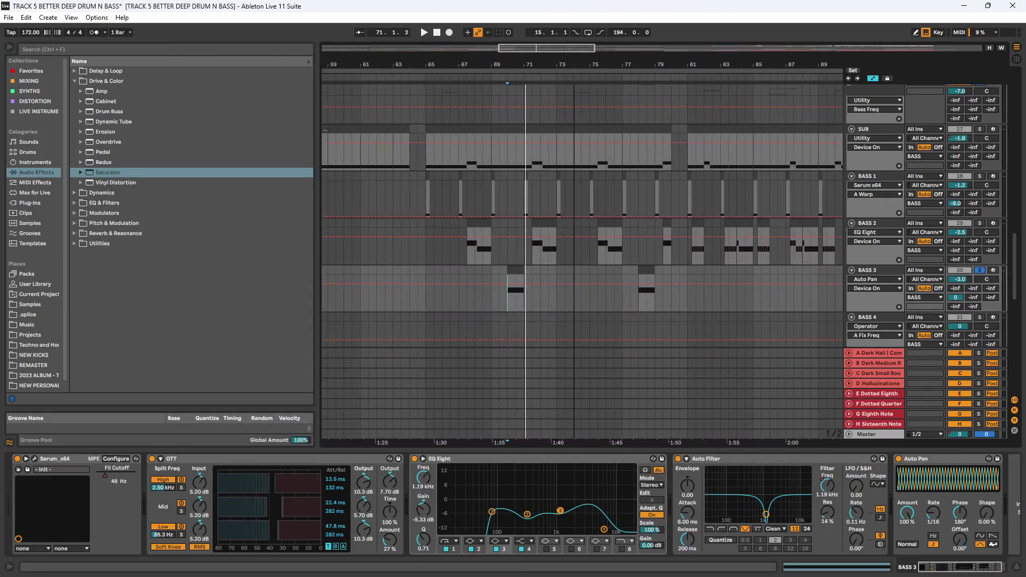
pyautogui.click(507, 303)
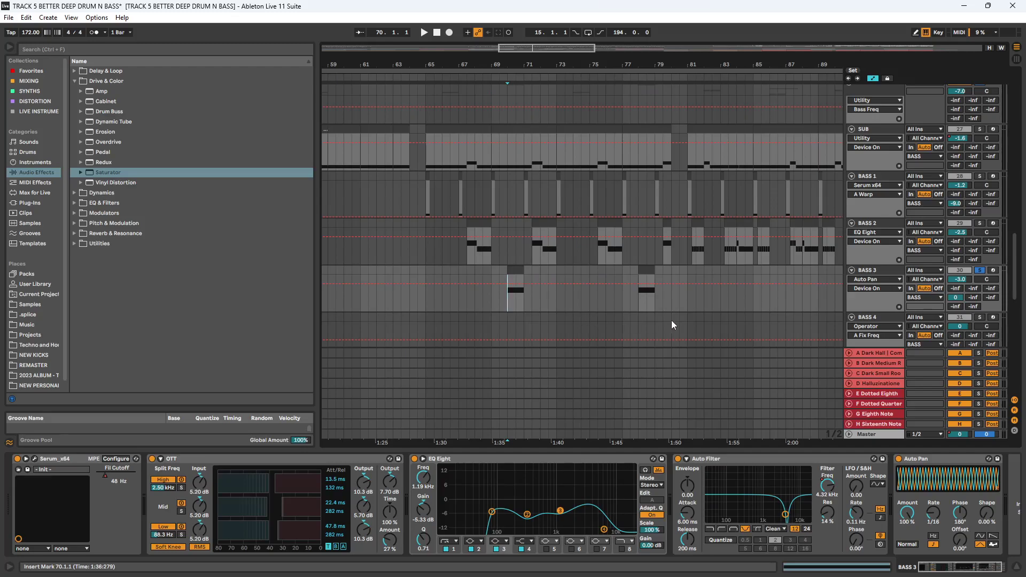
pyautogui.click(866, 272)
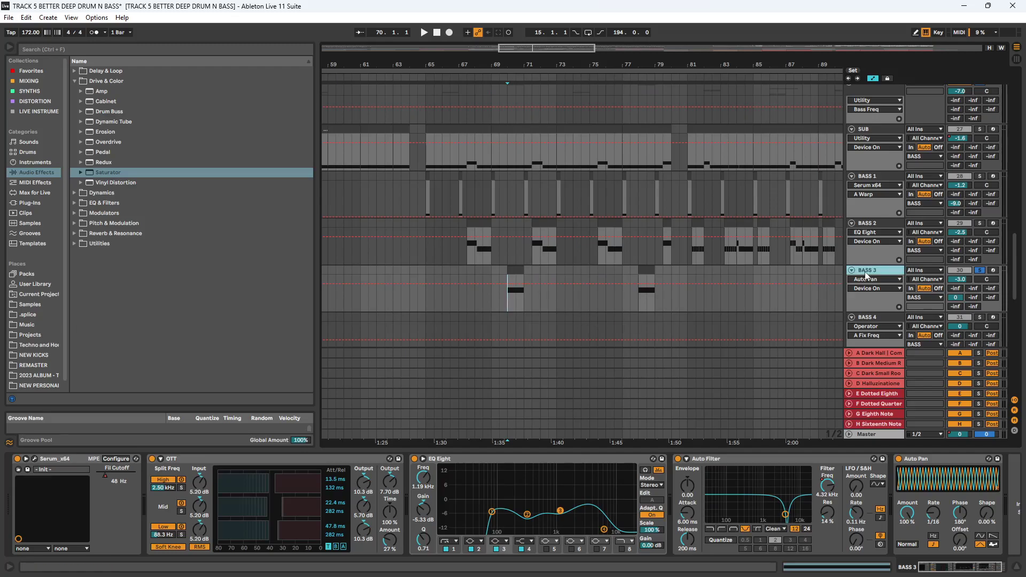
pyautogui.click(909, 458)
pyautogui.press('space')
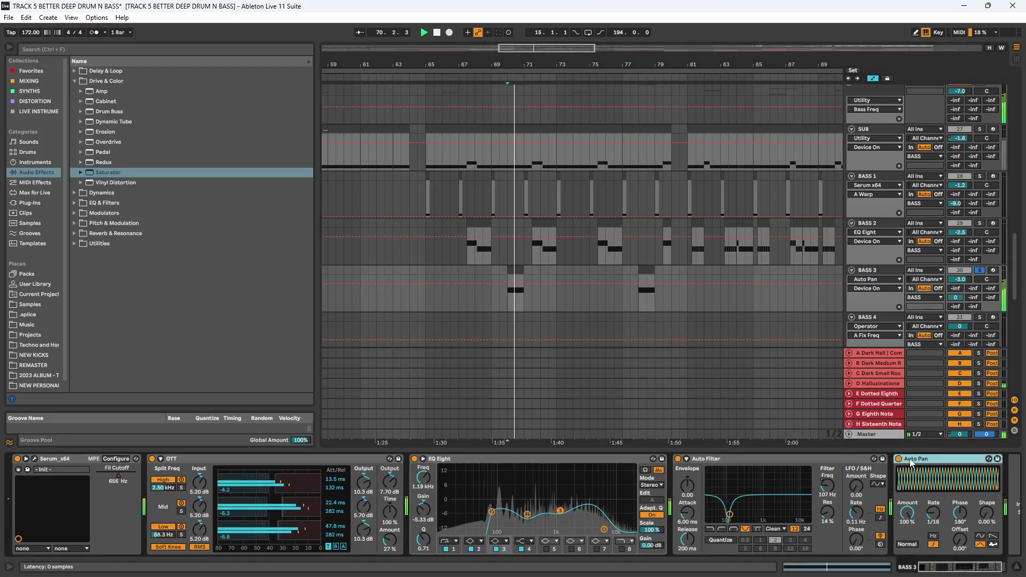
pyautogui.press('space')
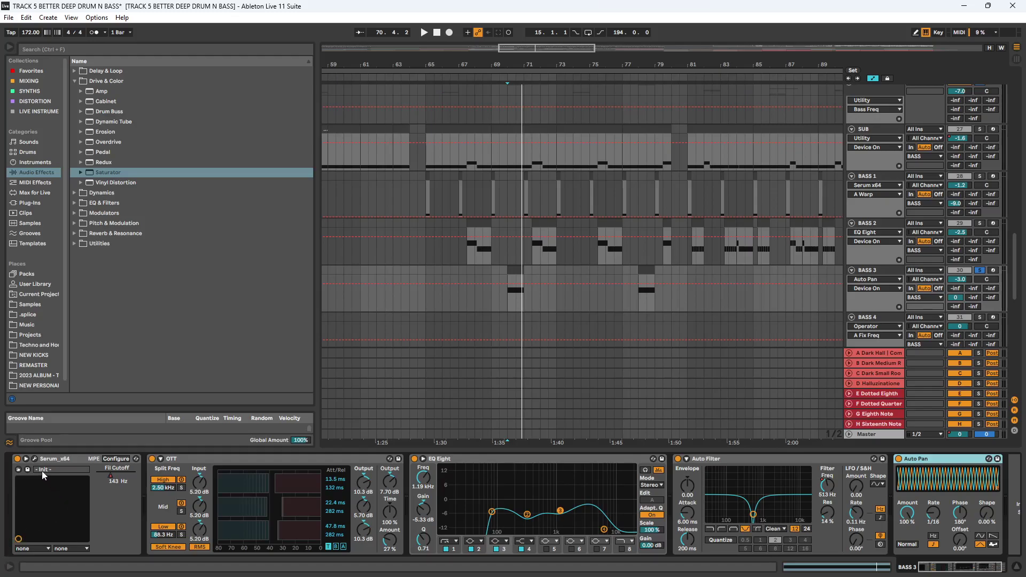
# - Turn off the OTT, EQ Eight, Auto Filter and Auto Pan on BASS 3 and unfold the Auto Filter's sidechain section
pyautogui.click(151, 458)
pyautogui.click(414, 458)
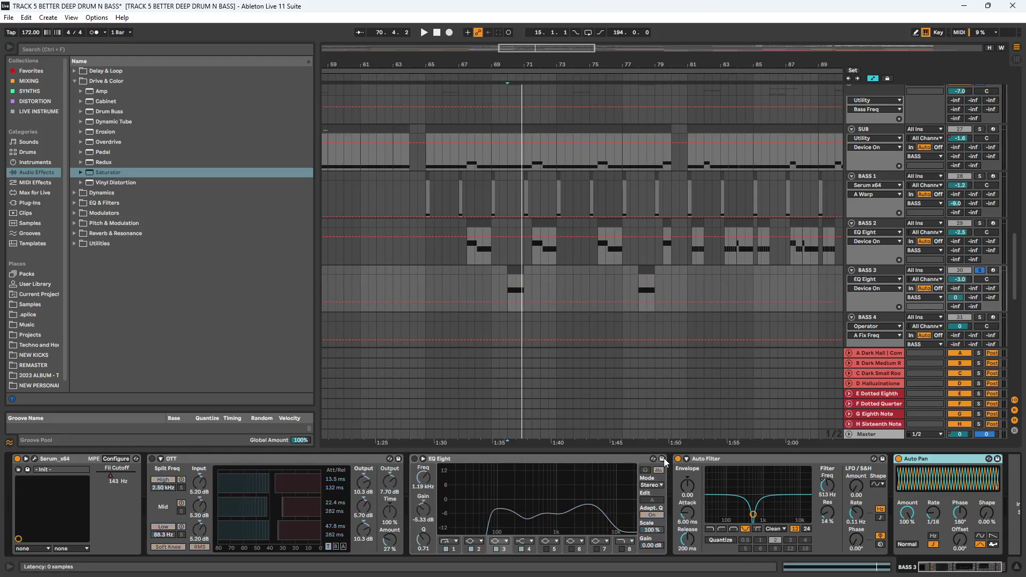
pyautogui.click(678, 459)
pyautogui.click(686, 458)
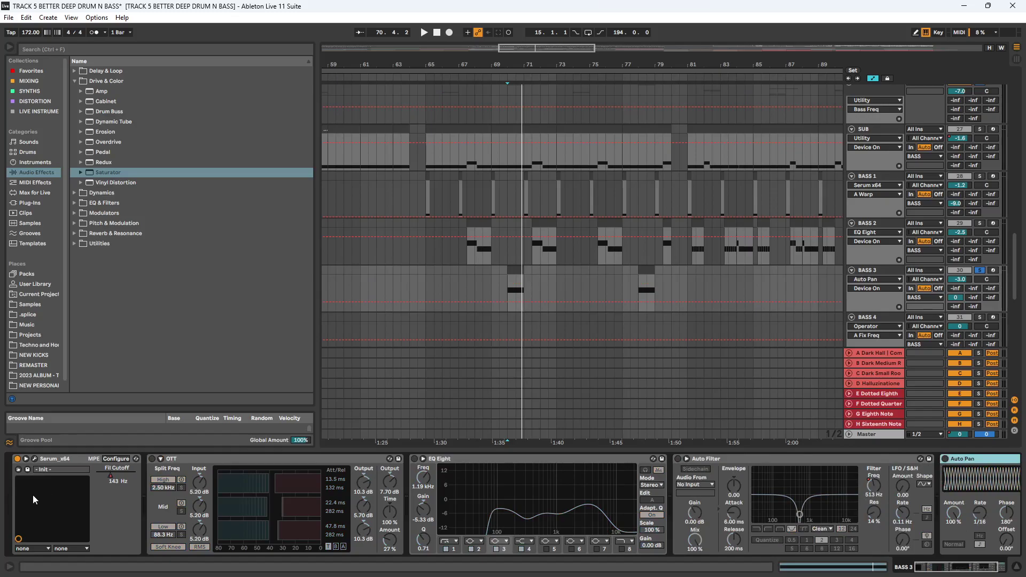
# - Open the Serum instrument on BASS 3, check its effects and oscillator pages, and audition the dry sound
pyautogui.click(34, 459)
pyautogui.press('space')
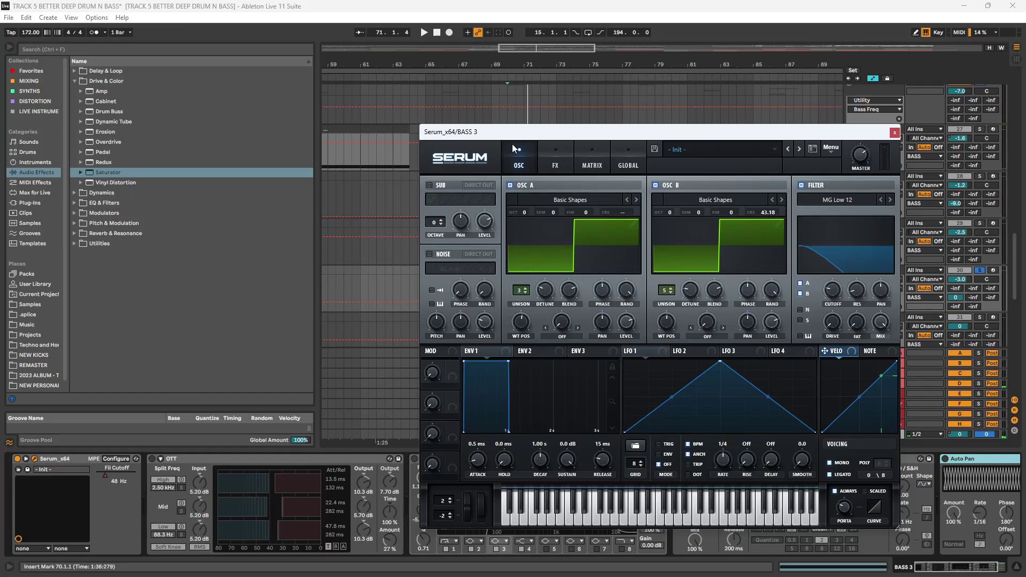
pyautogui.click(555, 161)
pyautogui.click(516, 155)
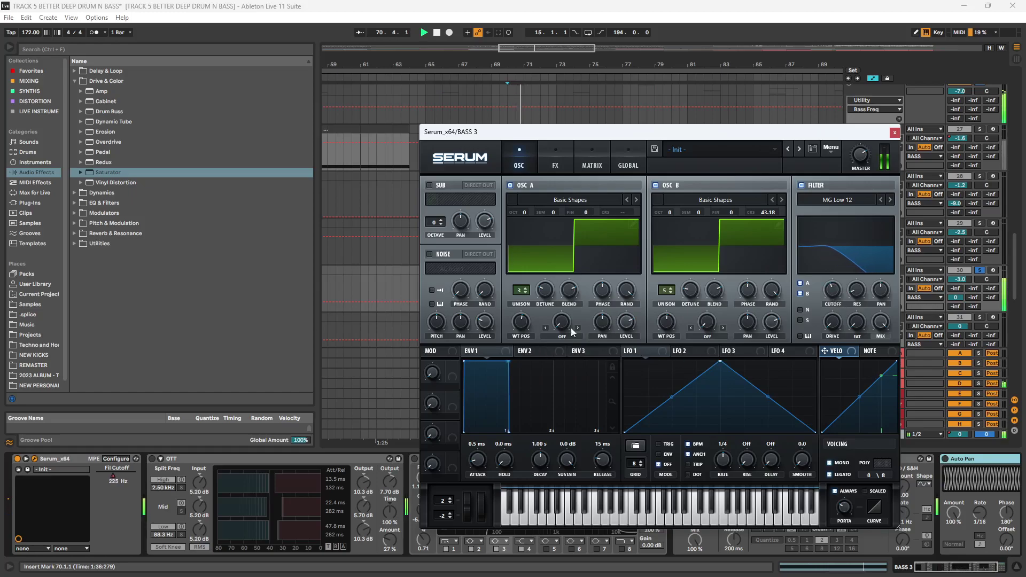
pyautogui.click(612, 354)
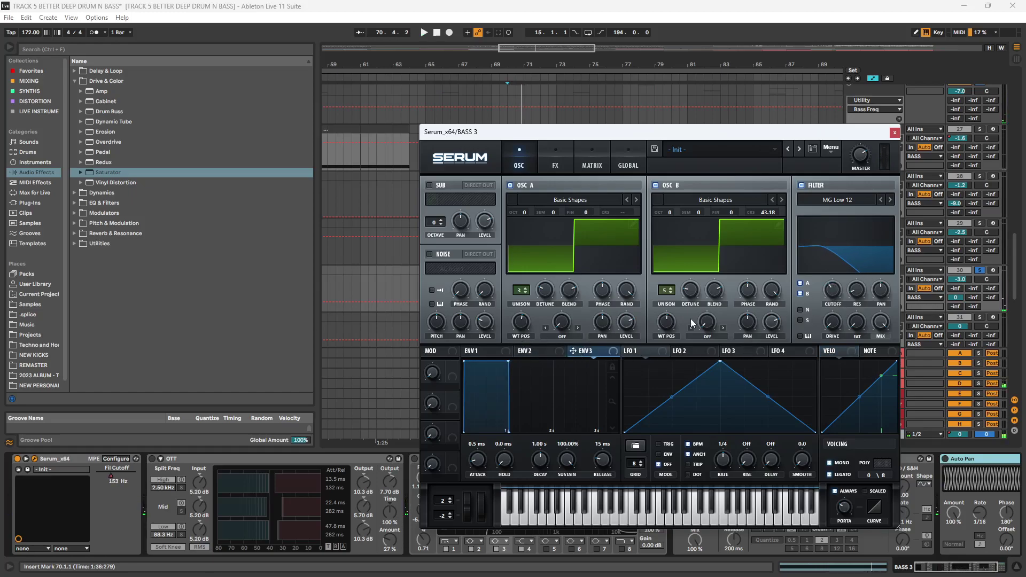
# - Move the Serum window off the arrangement and show the filter cutoff automation on BASS 3
pyautogui.click(747, 149)
pyautogui.click(799, 139)
pyautogui.moveTo(694, 132); pyautogui.dragTo(241, 135)
pyautogui.click(871, 294)
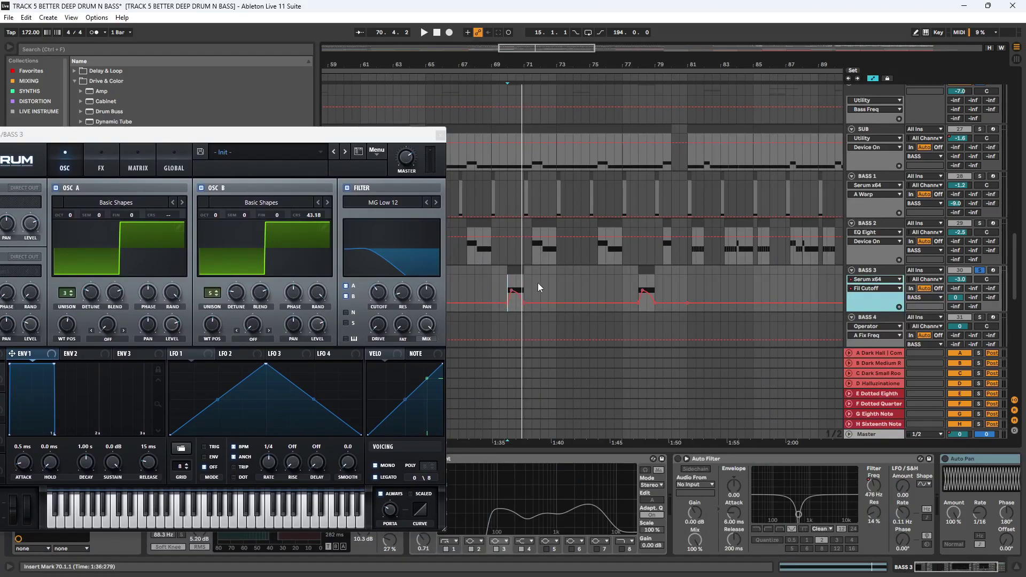
# - Set OSC B's coarse pitch to 43.14 in Serum and audition BASS 3
pyautogui.press('space')
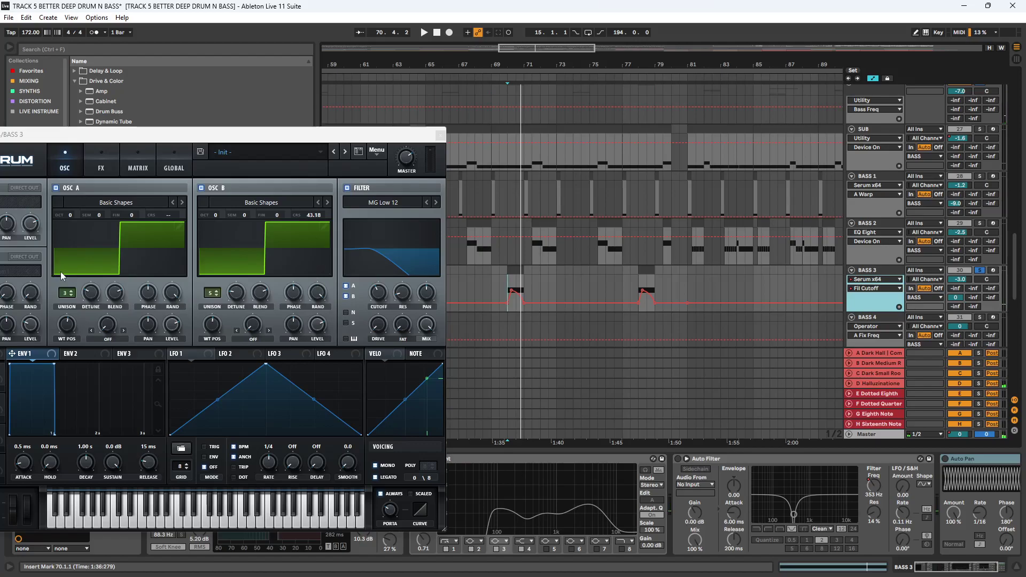
pyautogui.doubleClick(311, 217)
pyautogui.press('space')
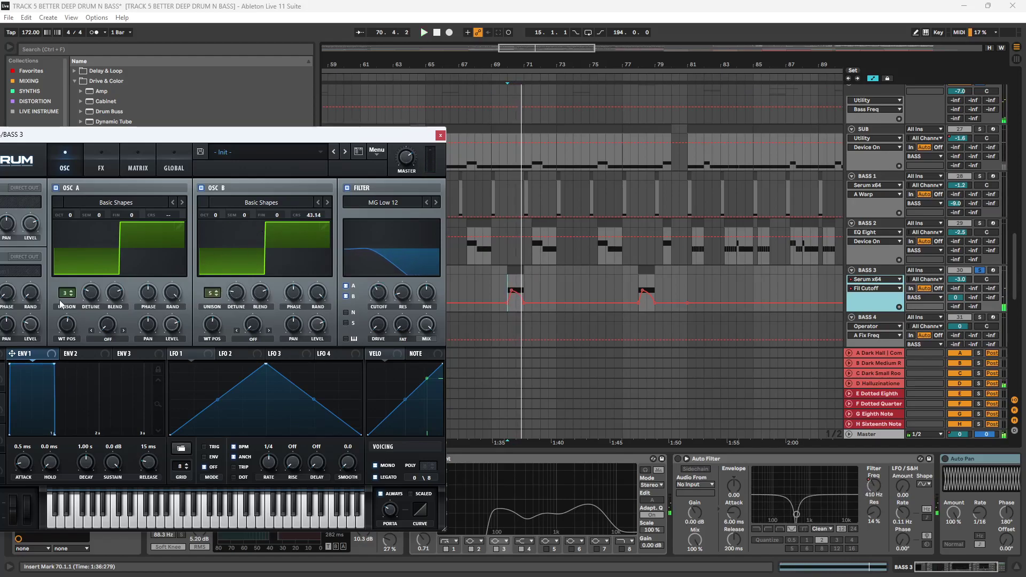
# - Examine the unison detune settings of OSC A and OSC B in Serum
pyautogui.click(235, 296)
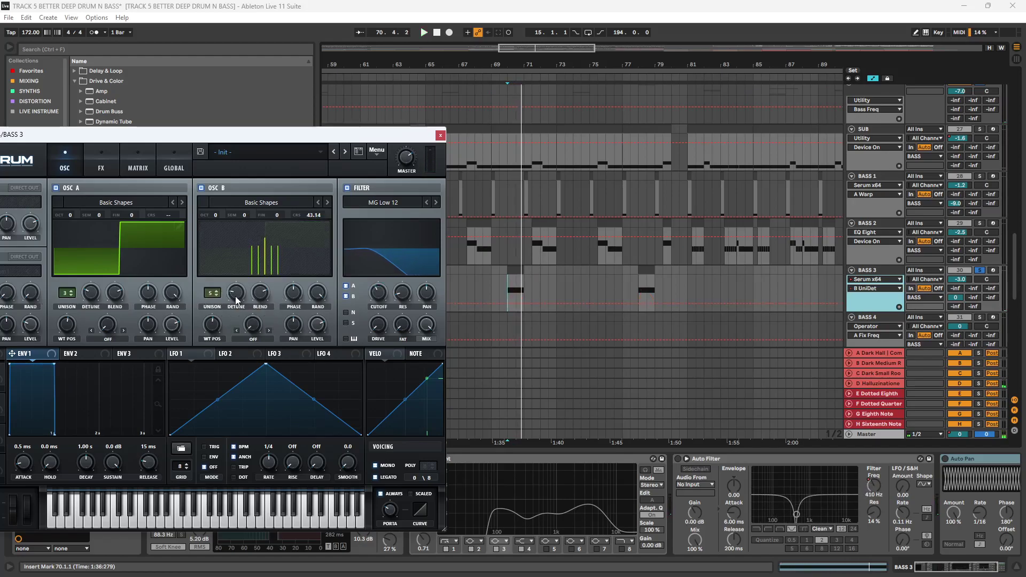
pyautogui.click(90, 298)
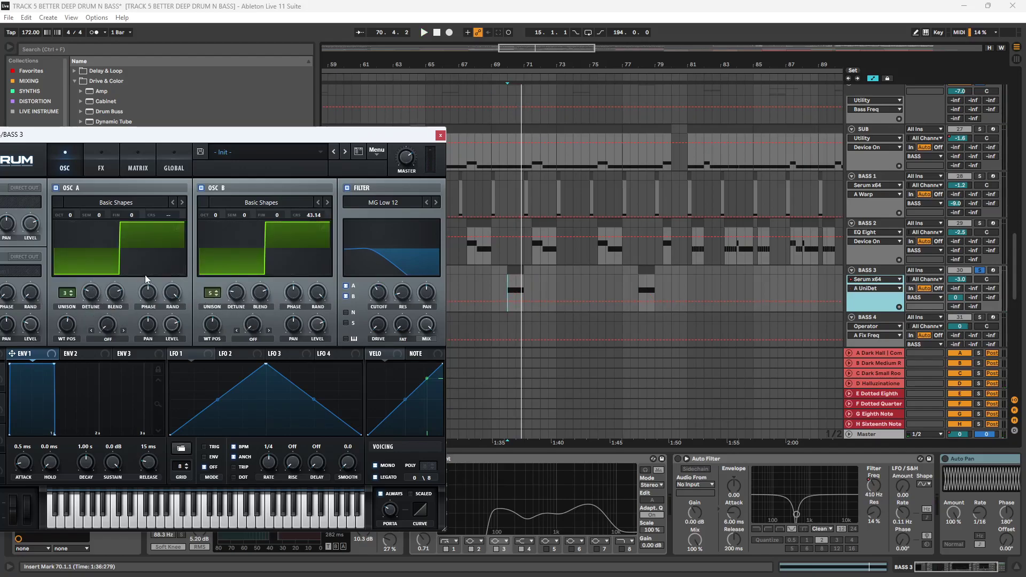
pyautogui.click(237, 297)
# - Examine the Tube distortion and its drive on Serum's effects page, and close the Serum window
pyautogui.moveTo(230, 137); pyautogui.dragTo(335, 127)
pyautogui.click(203, 153)
pyautogui.click(421, 200)
pyautogui.click(169, 155)
pyautogui.click(205, 155)
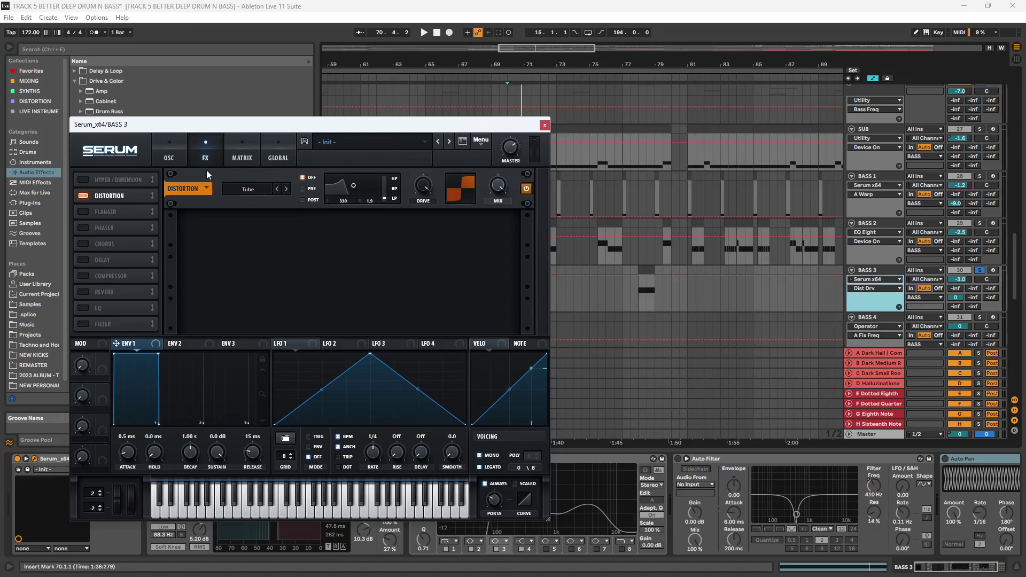
pyautogui.click(168, 155)
pyautogui.click(544, 126)
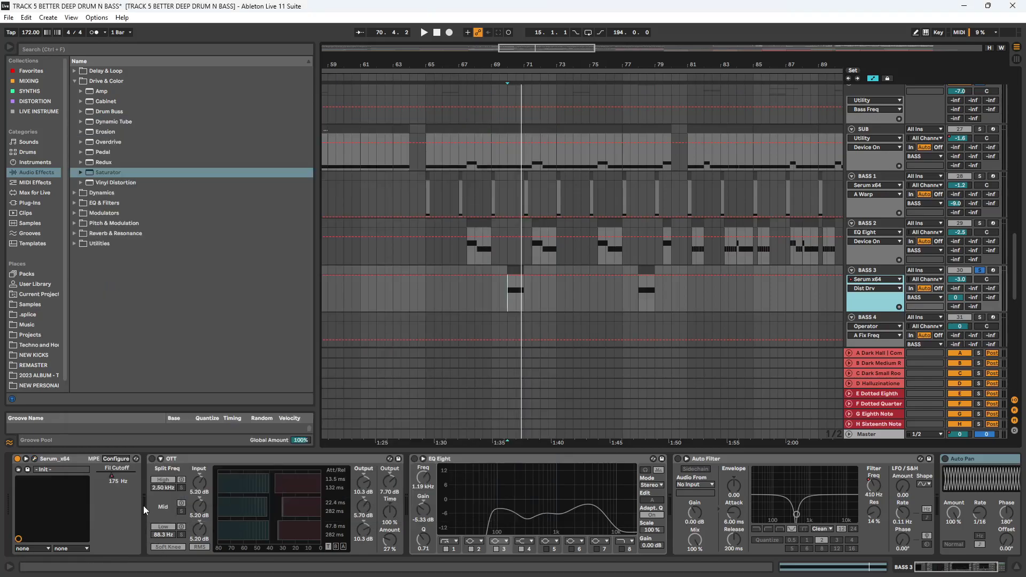
# - Turn on the OTT, EQ Eight and Auto Filter one after another on BASS 3 and audition the bass
pyautogui.click(154, 458)
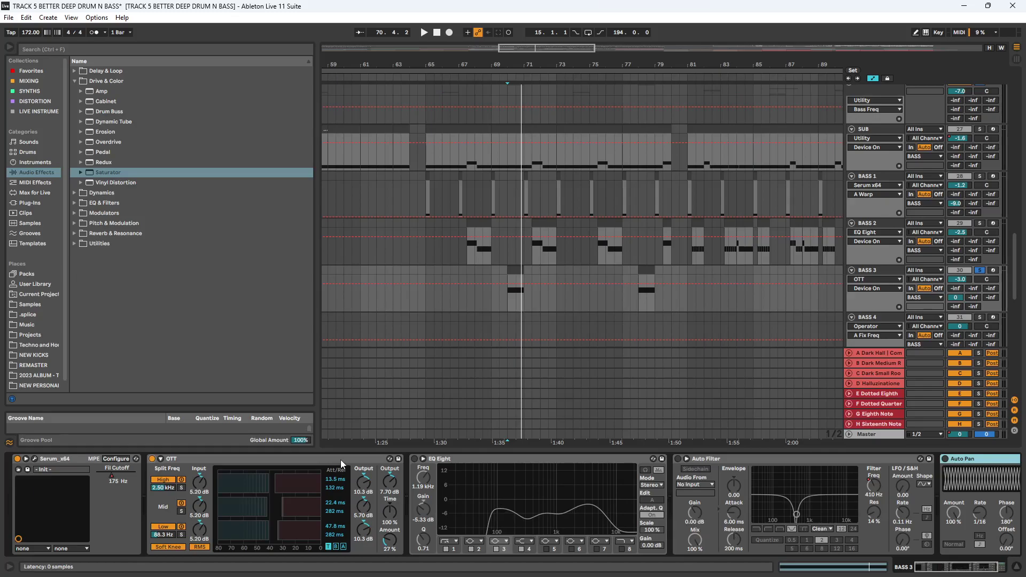
pyautogui.press('space')
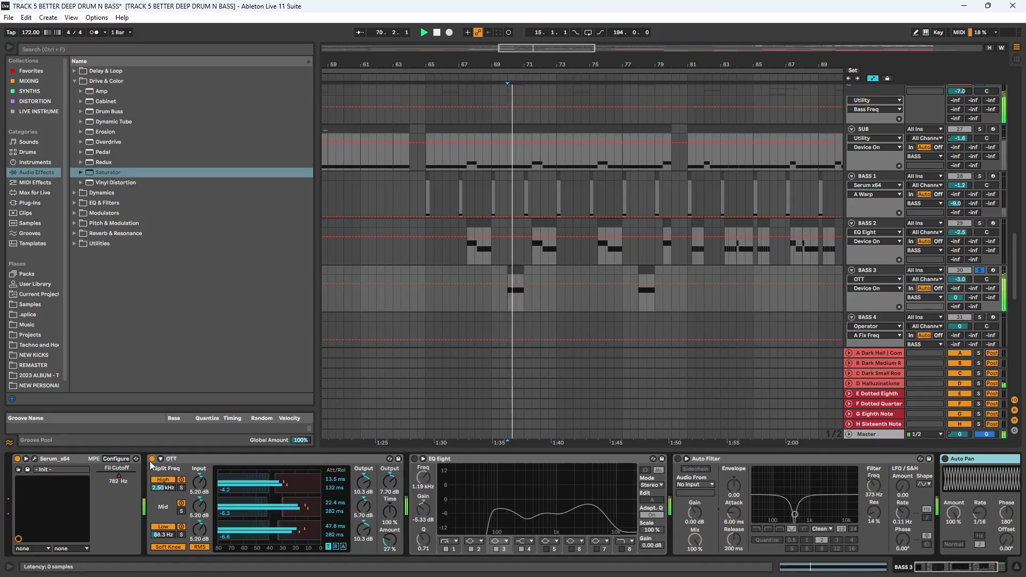
pyautogui.click(434, 459)
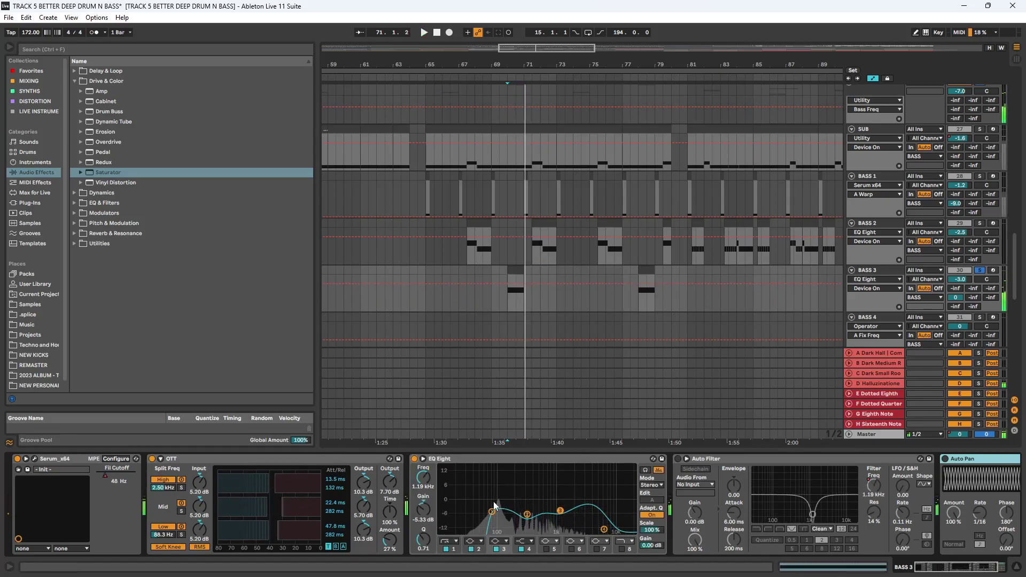
pyautogui.click(677, 458)
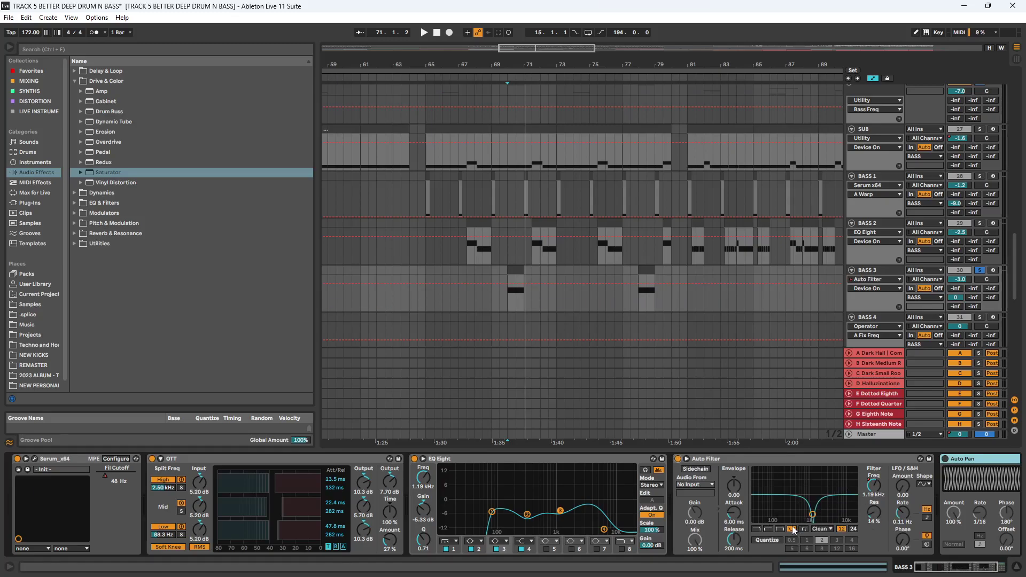
pyautogui.press('space')
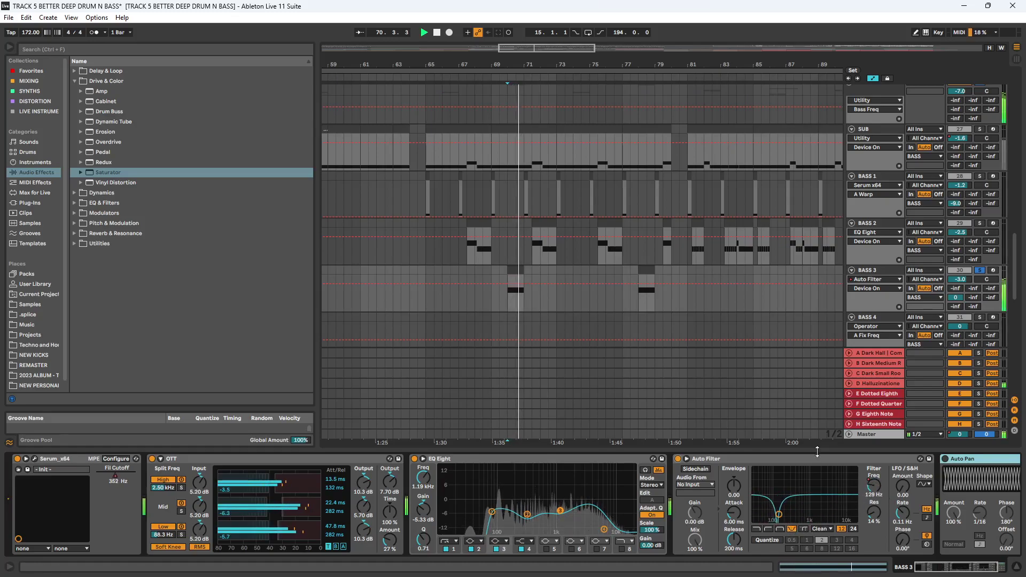
# - Show the Auto Filter frequency automation on BASS 3 and examine its curve over the clip at bar 70
pyautogui.click(873, 279)
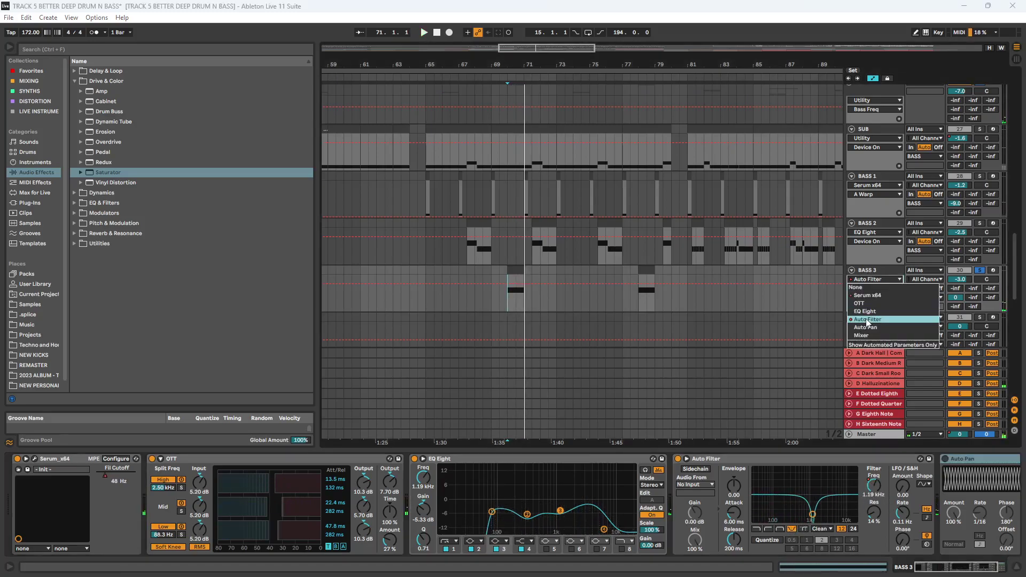
pyautogui.click(866, 319)
pyautogui.click(865, 288)
pyautogui.click(868, 337)
pyautogui.scroll(5, 523, 298)
pyautogui.moveTo(512, 290); pyautogui.dragTo(511, 308)
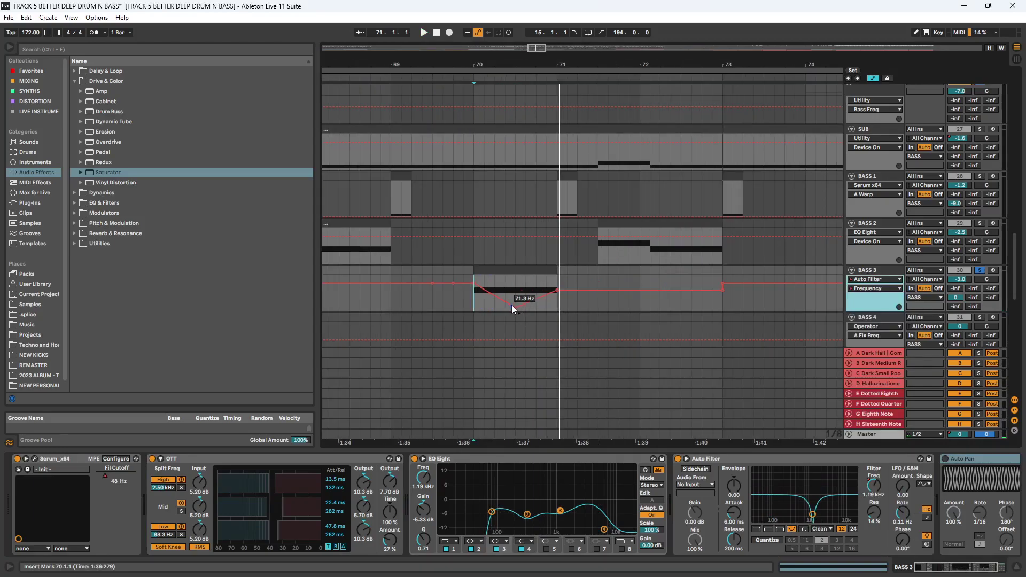
pyautogui.scroll(-8, 630, 310)
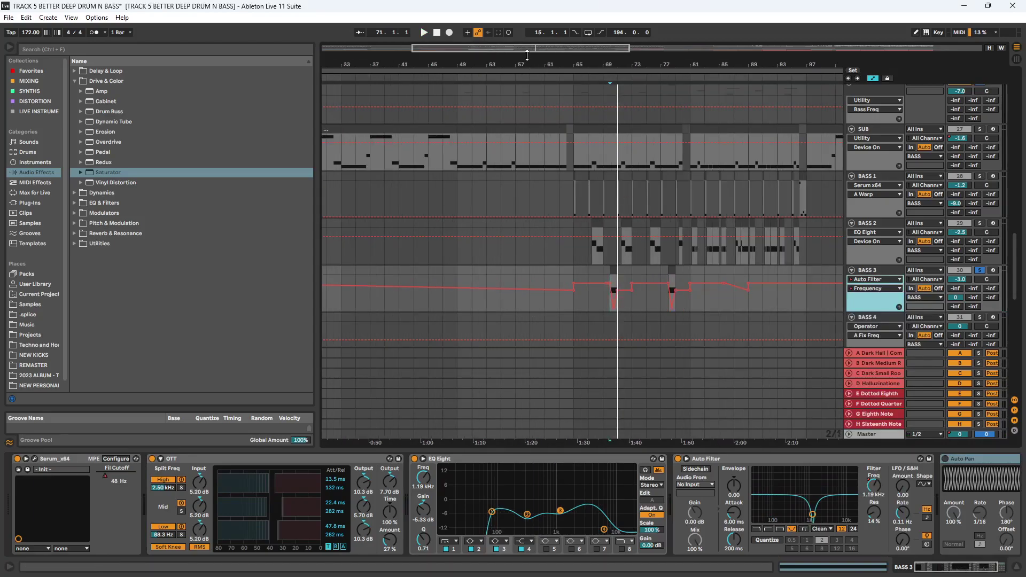
# - Turn on the Auto Pan at the end of the BASS 3 chain with the triangle waveform and audition it
pyautogui.click(950, 459)
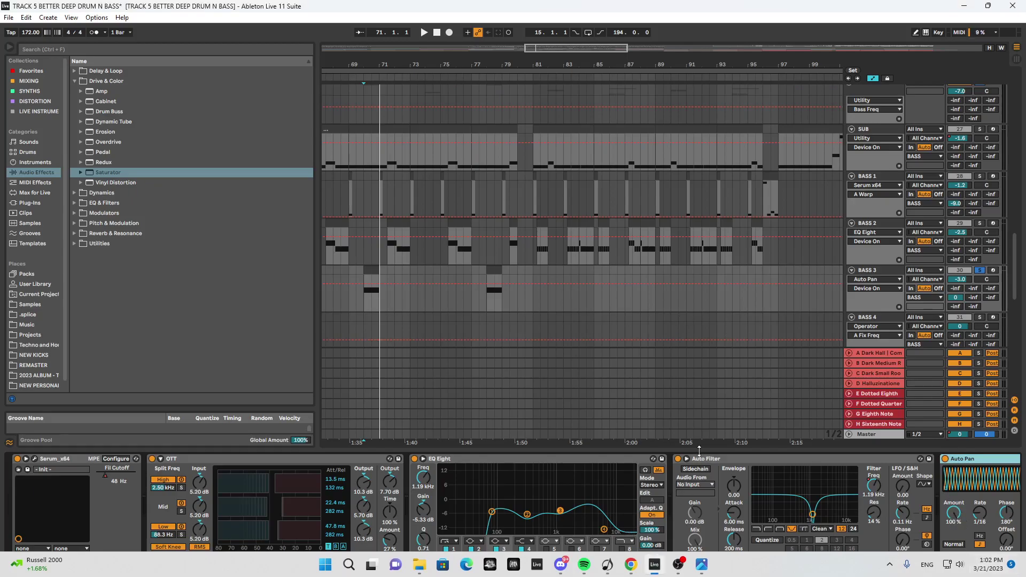
pyautogui.click(947, 566)
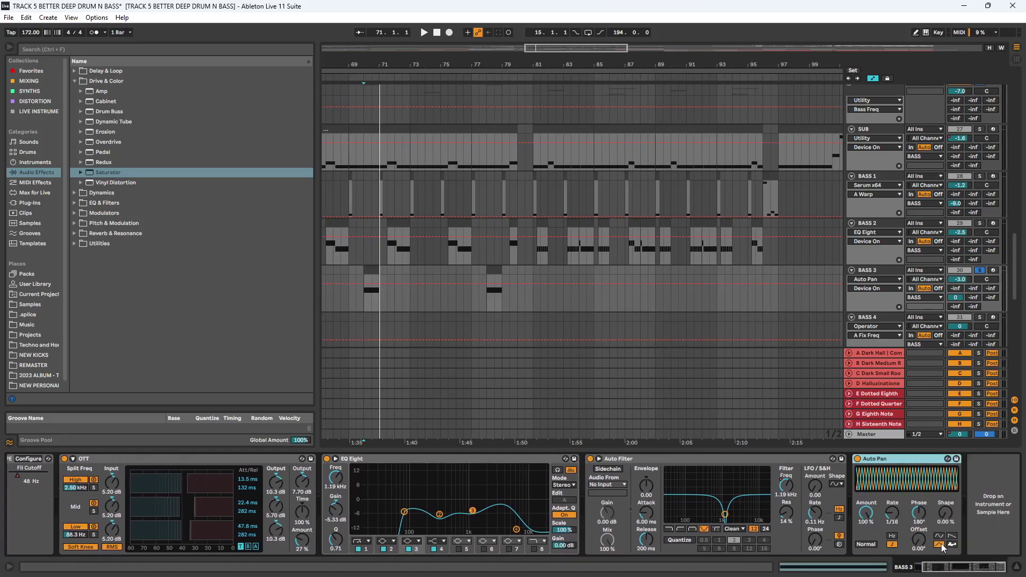
pyautogui.click(939, 543)
pyautogui.press('space')
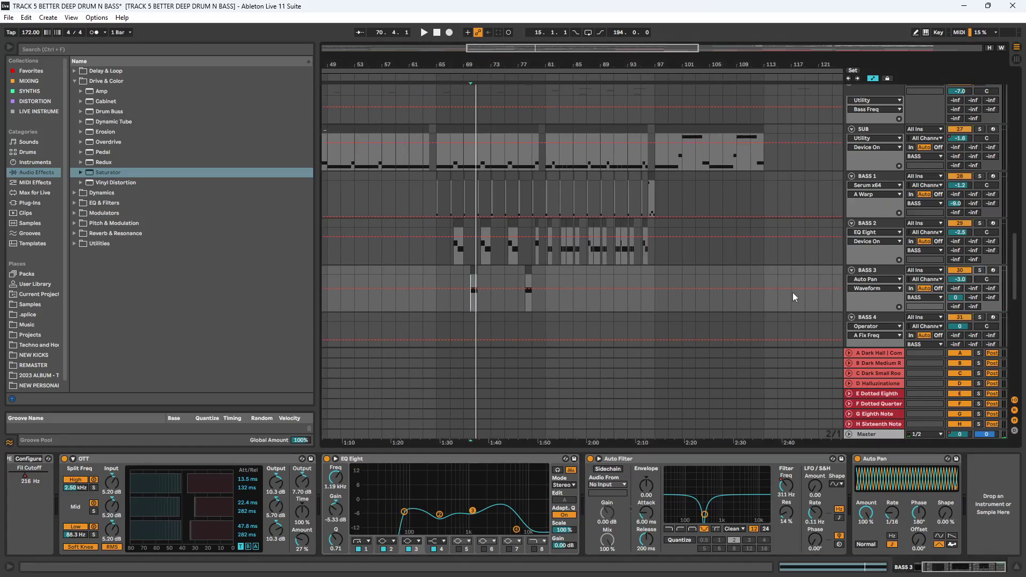
# - Hide the device chain and expand the SAMPLE BASS 1 and SAMPLE BASS 2 tracks
pyautogui.scroll(-5, 621, 314)
pyautogui.keyDown('ctrl'); pyautogui.scroll(-3, 621, 313); pyautogui.keyUp('ctrl')
pyautogui.hotkey('ctrl', 'alt', 'l')
pyautogui.keyDown('ctrl'); pyautogui.scroll(-3, 345, 291); pyautogui.keyUp('ctrl')
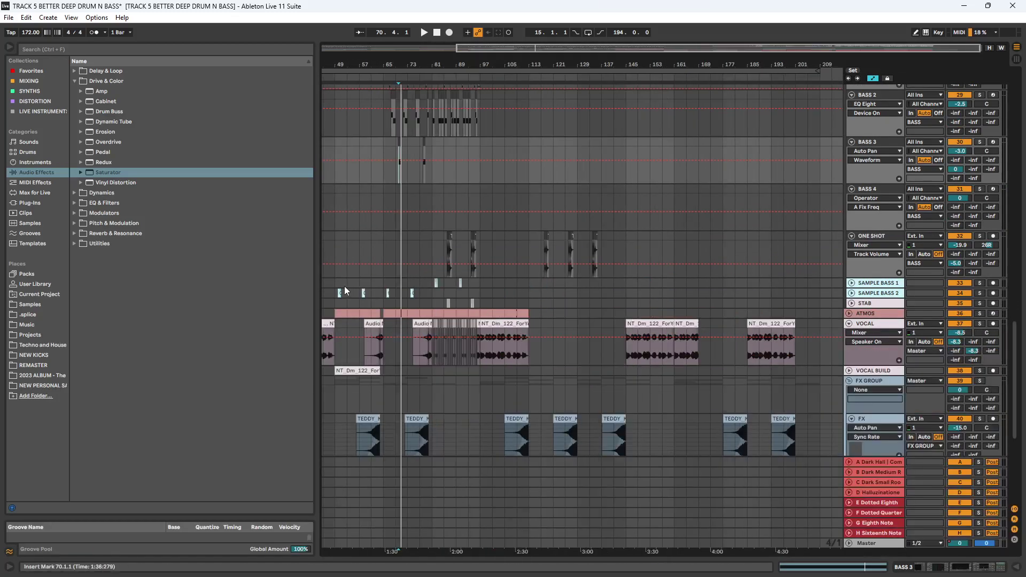
pyautogui.keyDown('ctrl'); pyautogui.scroll(8, 332, 289); pyautogui.keyUp('ctrl')
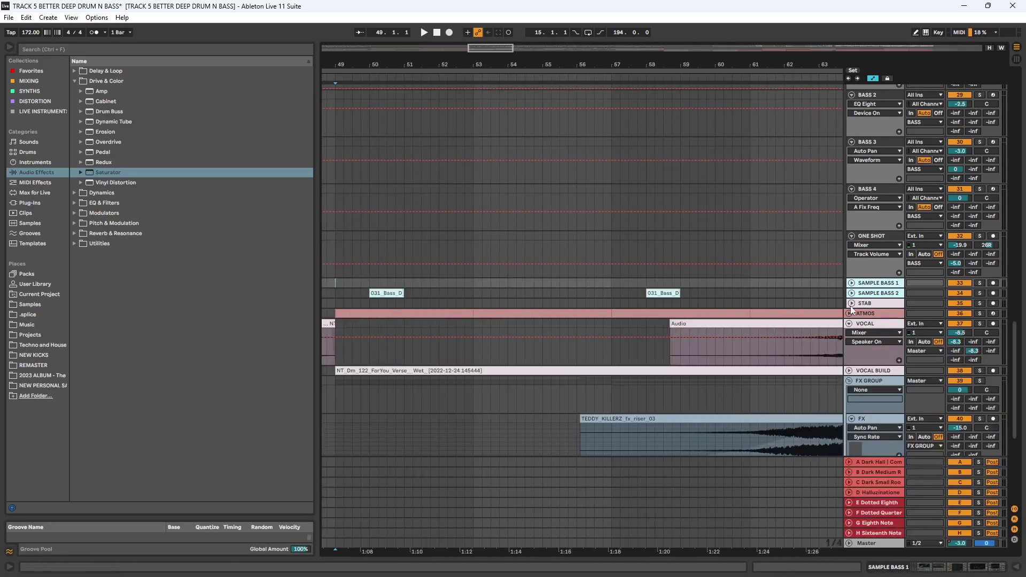
pyautogui.click(851, 283)
pyautogui.click(852, 330)
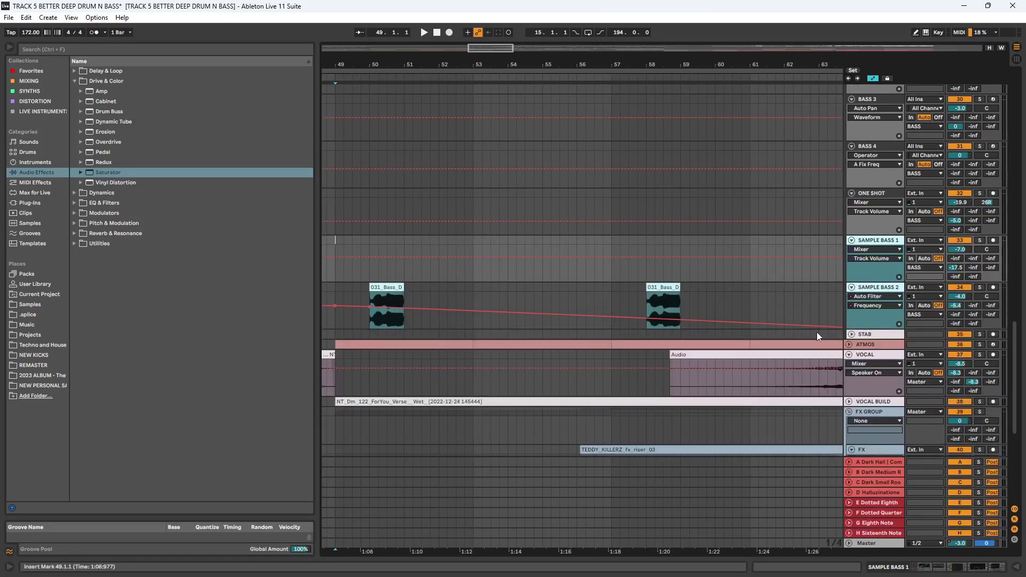
# - Audition SAMPLE BASS 2 soloed from bar 50 and show its device chain
pyautogui.click(368, 321)
pyautogui.press('space')
pyautogui.hotkey('shift', 'Tab')
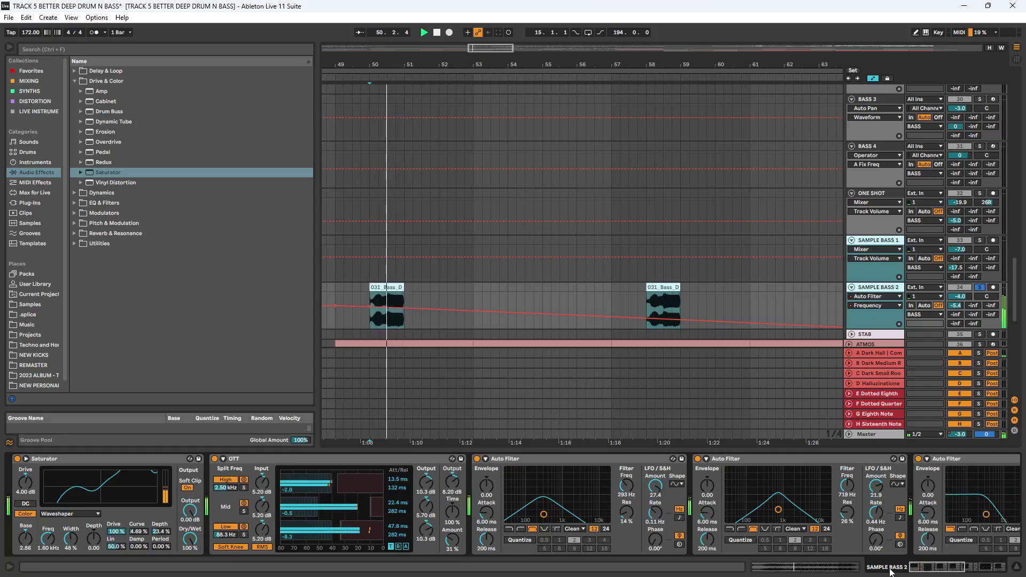
# - Turn off every device in the SAMPLE BASS 2 chain, from the Saturator to the last Auto Filter, and audition the dry sample
pyautogui.press('space')
pyautogui.click(17, 458)
pyautogui.click(215, 458)
pyautogui.click(476, 458)
pyautogui.click(697, 459)
pyautogui.moveTo(935, 567); pyautogui.dragTo(968, 569)
pyautogui.click(361, 458)
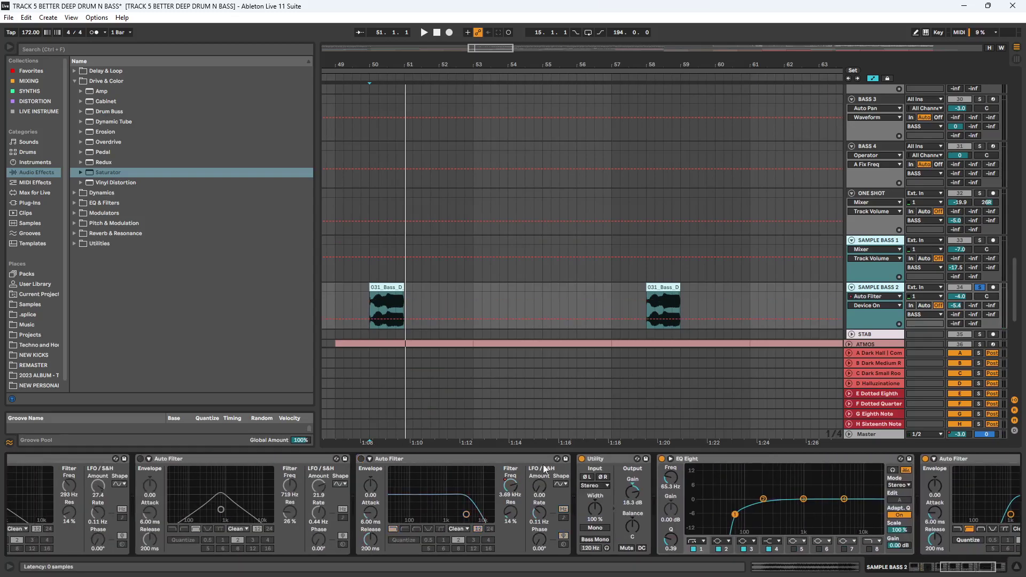
pyautogui.click(581, 458)
pyautogui.click(661, 458)
pyautogui.moveTo(960, 568); pyautogui.dragTo(932, 570)
pyautogui.click(751, 459)
pyautogui.press('space')
# - Turn the Saturator, OTT and first three Auto Filters back on in the SAMPLE BASS 2 chain and audition the sample
pyautogui.click(958, 569)
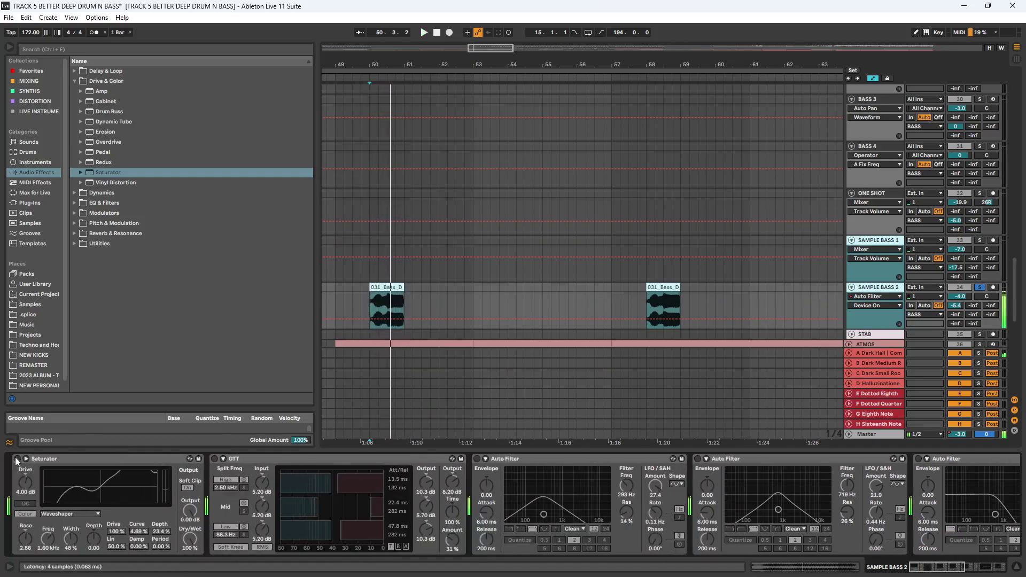
pyautogui.click(215, 459)
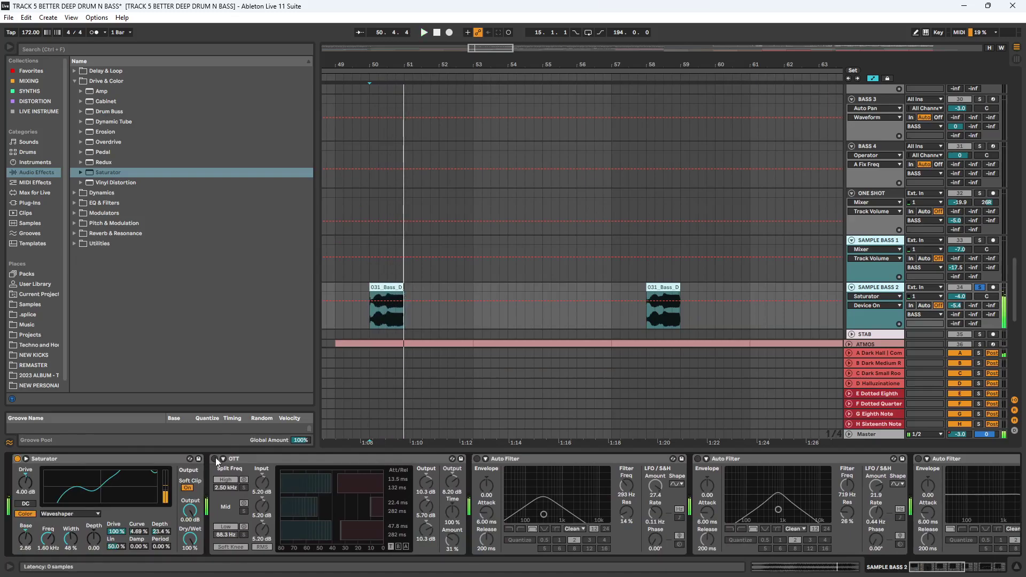
pyautogui.click(215, 457)
pyautogui.click(476, 458)
pyautogui.press('space')
pyautogui.moveTo(943, 570); pyautogui.dragTo(974, 569)
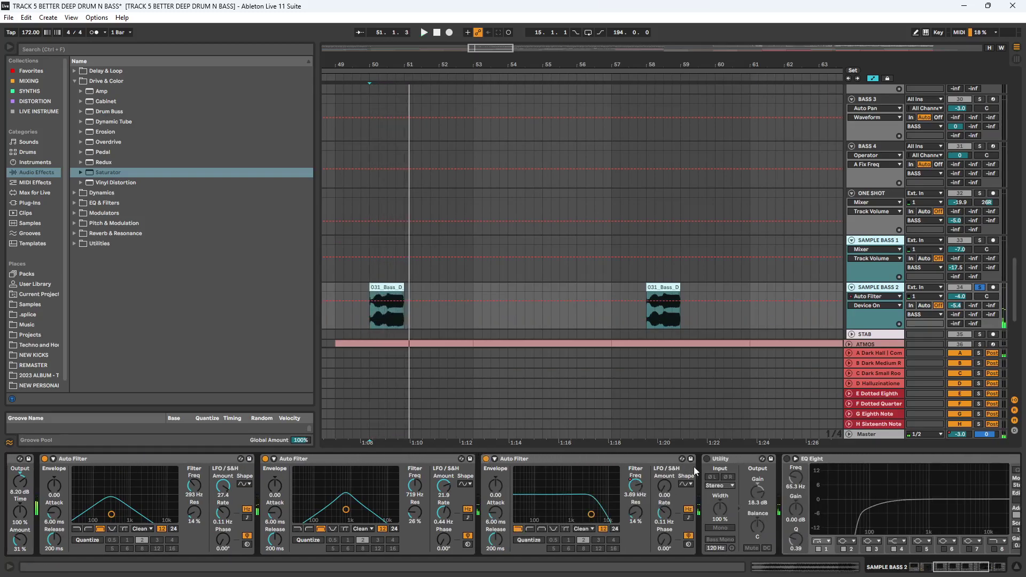
pyautogui.press('space')
pyautogui.press('space')
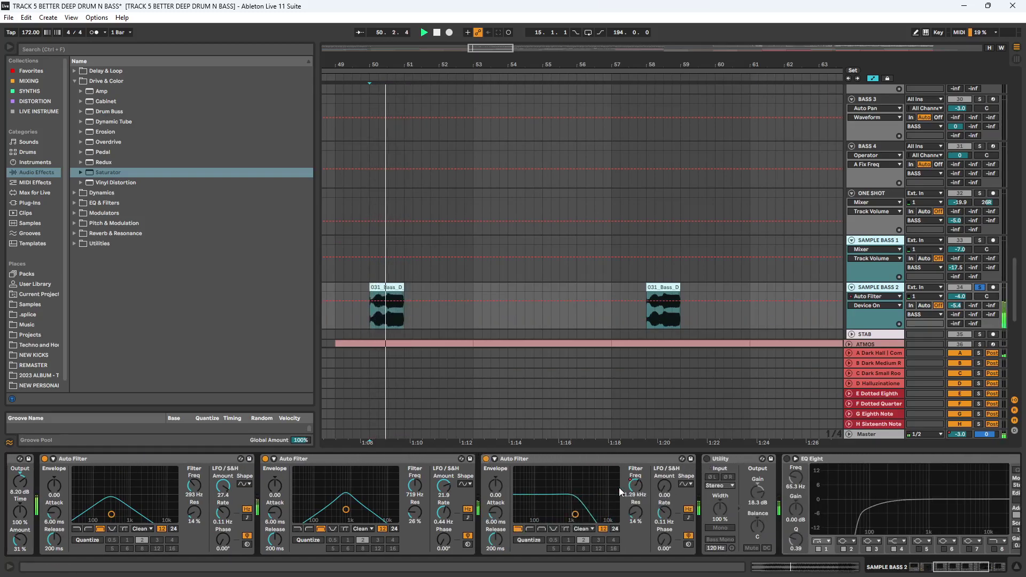
# - Turn the Utility and the EQ Eight back on for SAMPLE BASS 2, auditioning the sample with each
pyautogui.click(708, 459)
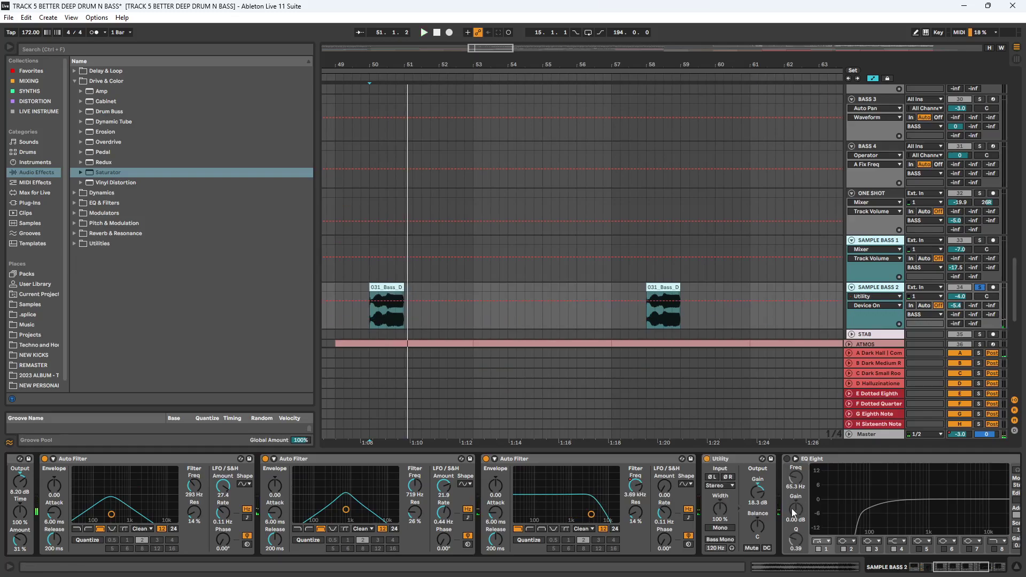
pyautogui.press('space')
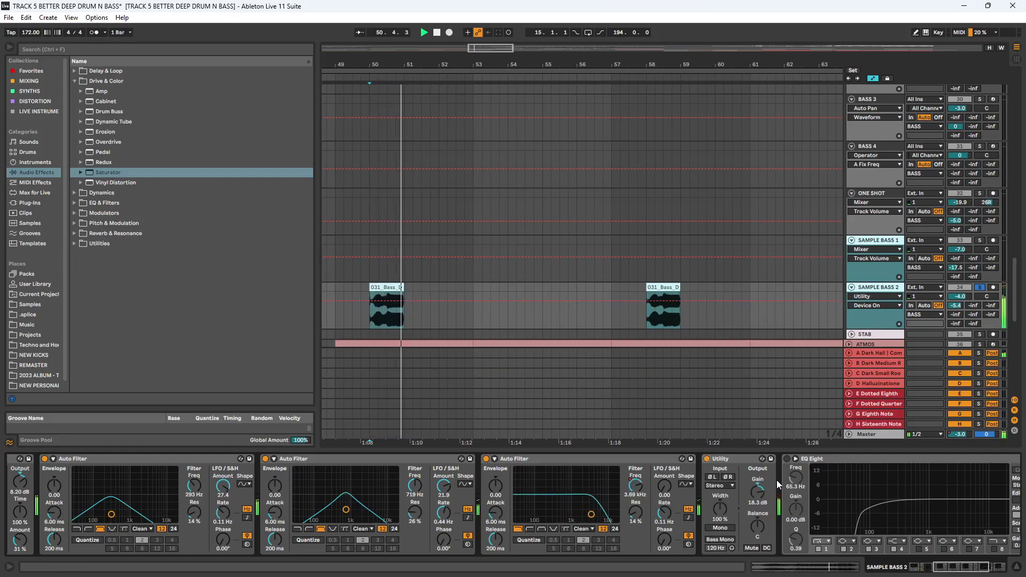
pyautogui.click(786, 459)
pyautogui.press('space')
pyautogui.press('space')
# - Turn on the last Auto Filter in the SAMPLE BASS 2 chain and audition the clip with it
pyautogui.click(986, 564)
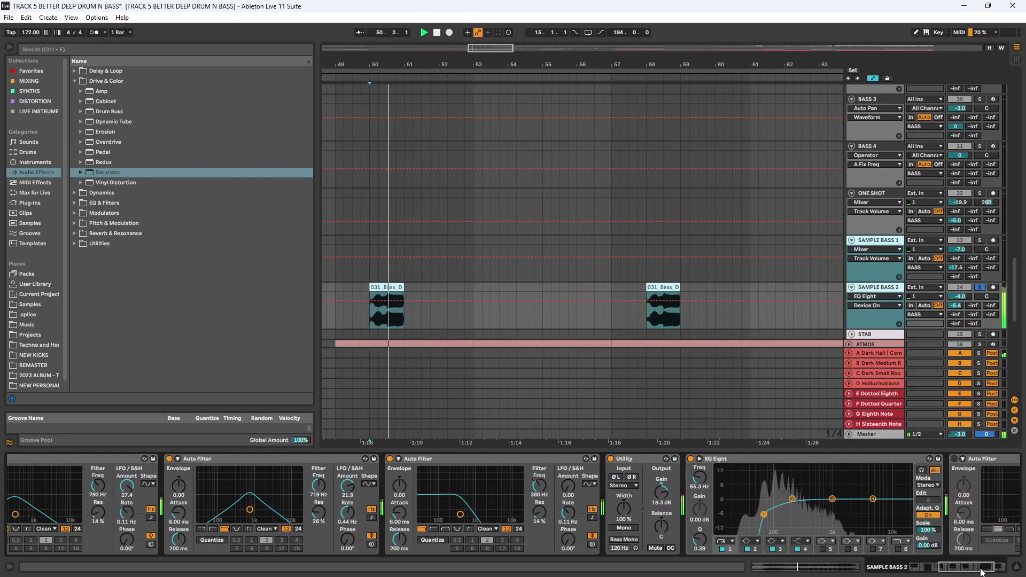
pyautogui.click(986, 565)
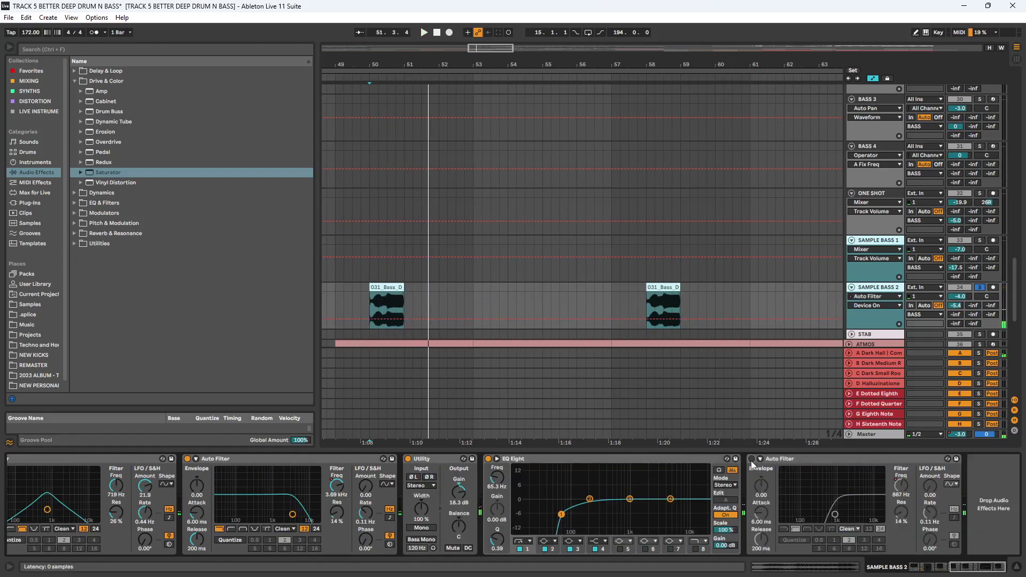
pyautogui.click(751, 459)
pyautogui.press('space')
pyautogui.press('space')
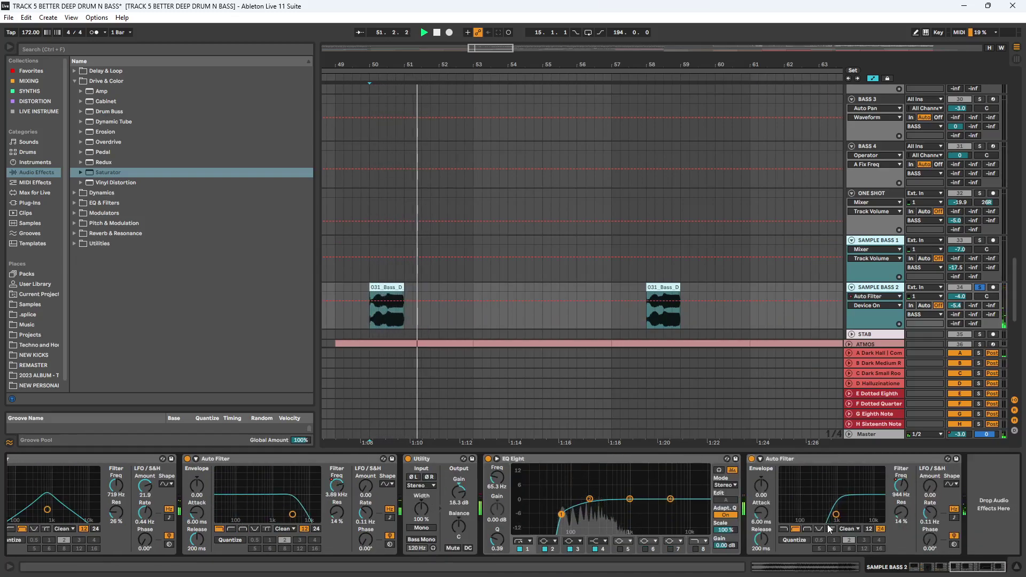
# - Show the last Auto Filter's frequency automation on the SAMPLE BASS 2 track
pyautogui.press('a')
pyautogui.press('a')
pyautogui.click(879, 306)
pyautogui.click(878, 353)
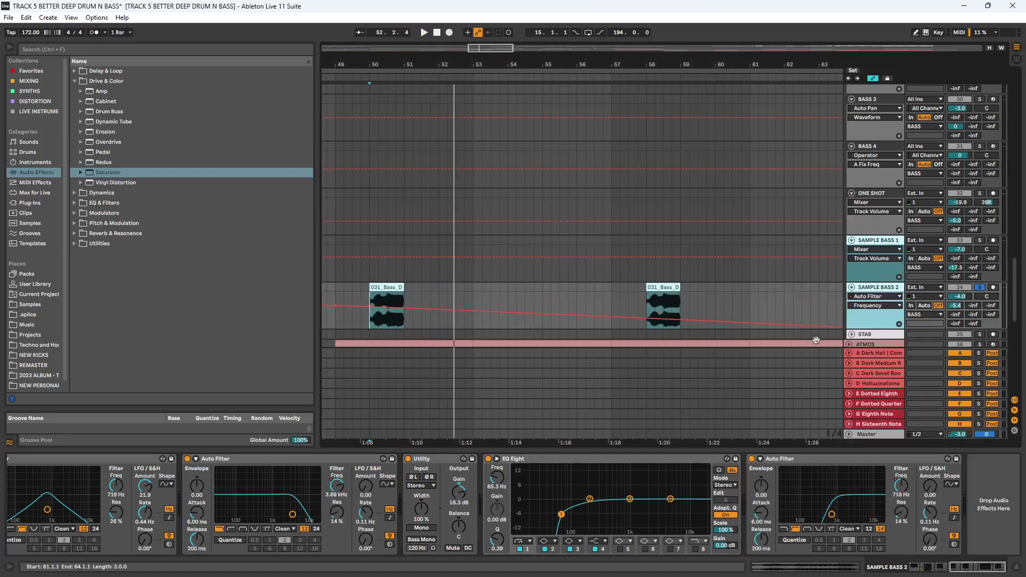
# - Pull the SAMPLE BASS 2 filter frequency automation at bar 50 down to 28 Hz
pyautogui.scroll(-3, 696, 307)
pyautogui.scroll(-3, 696, 306)
pyautogui.scroll(3, 462, 294)
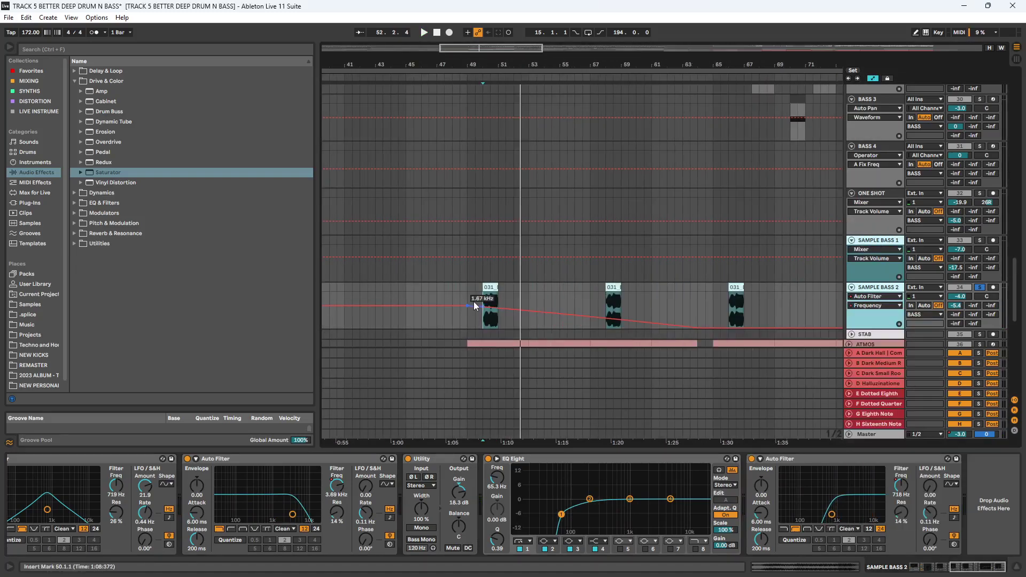
pyautogui.press('space')
pyautogui.moveTo(482, 309); pyautogui.dragTo(482, 328)
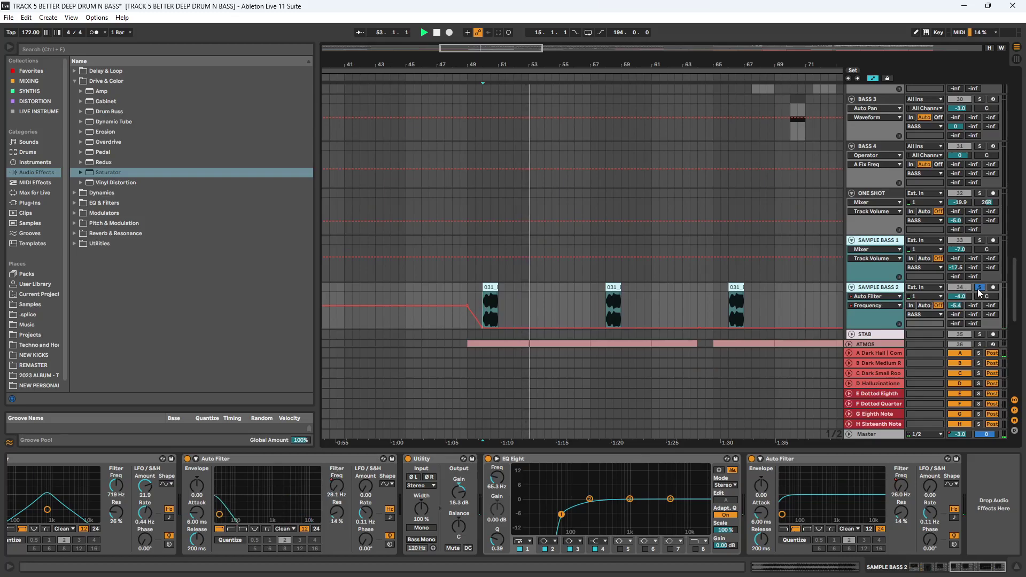
# - Turn off solo on SAMPLE BASS 2 and play the arrangement from just before its clip at bar 58
pyautogui.click(598, 307)
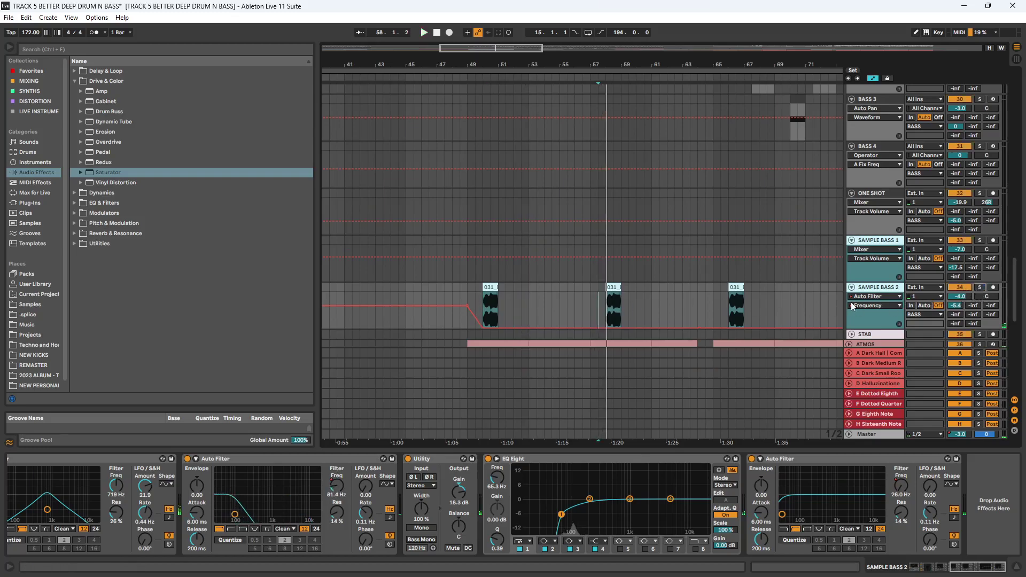
pyautogui.scroll(-1, 780, 299)
pyautogui.scroll(2, 780, 299)
pyautogui.scroll(-4, 780, 299)
pyautogui.press('space')
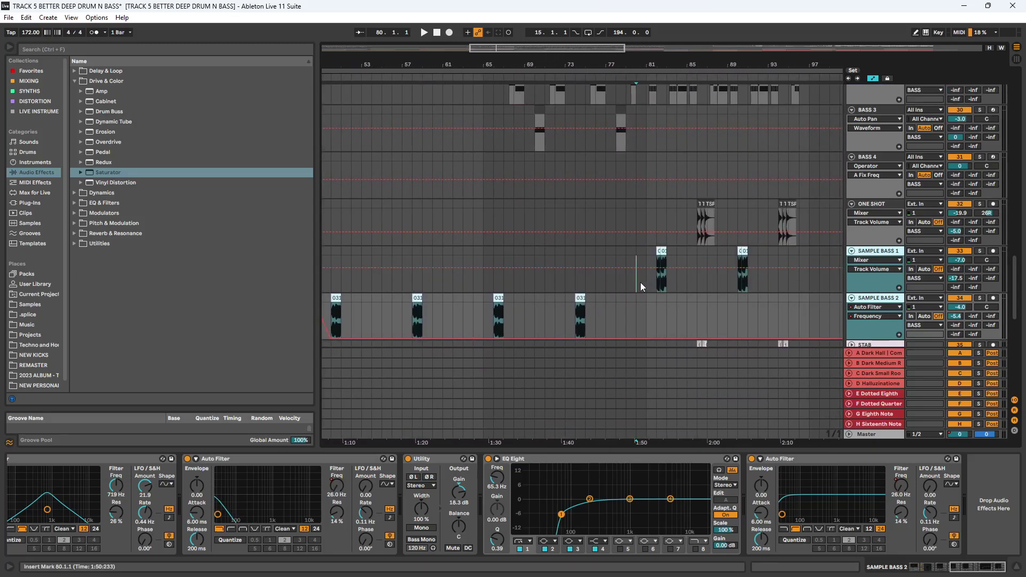
# - Select SAMPLE BASS 1 and place the playback start at its clip on bar 82
pyautogui.click(640, 282)
pyautogui.scroll(5, 700, 284)
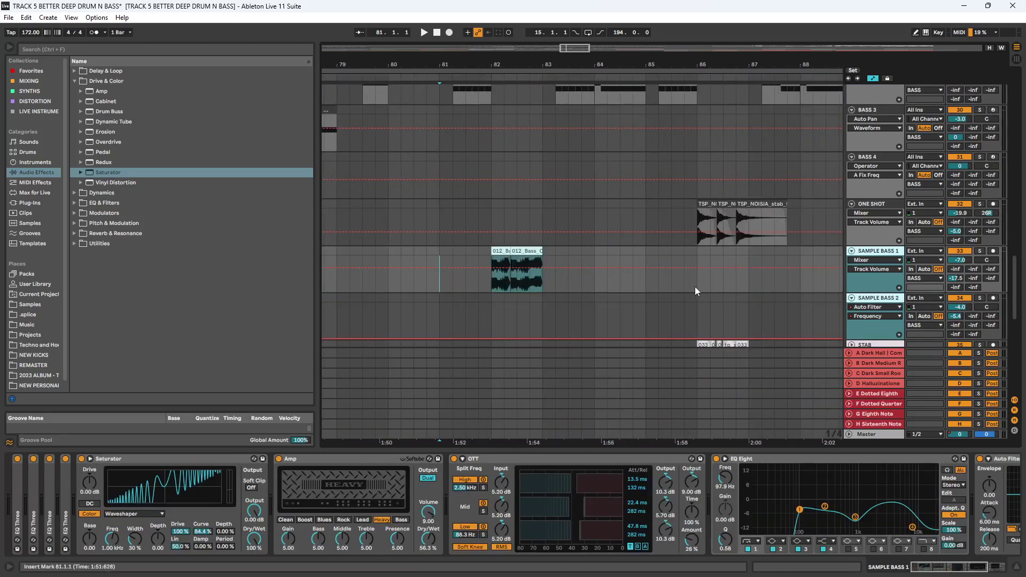
pyautogui.click(492, 295)
# - Bypass the entire effects chain on SAMPLE BASS 1 and play its clip dry from bar 82
pyautogui.click(19, 459)
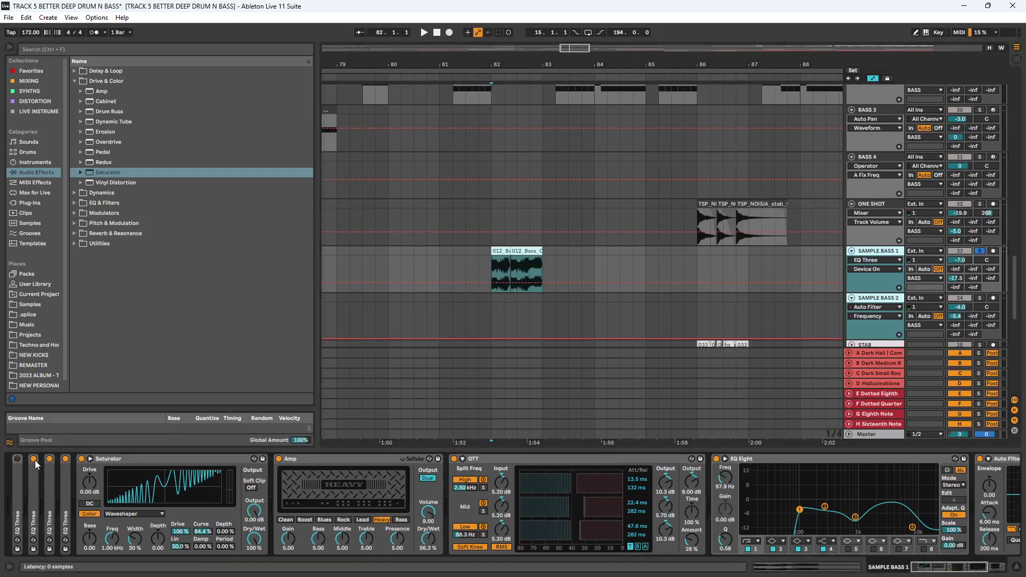
pyautogui.click(82, 458)
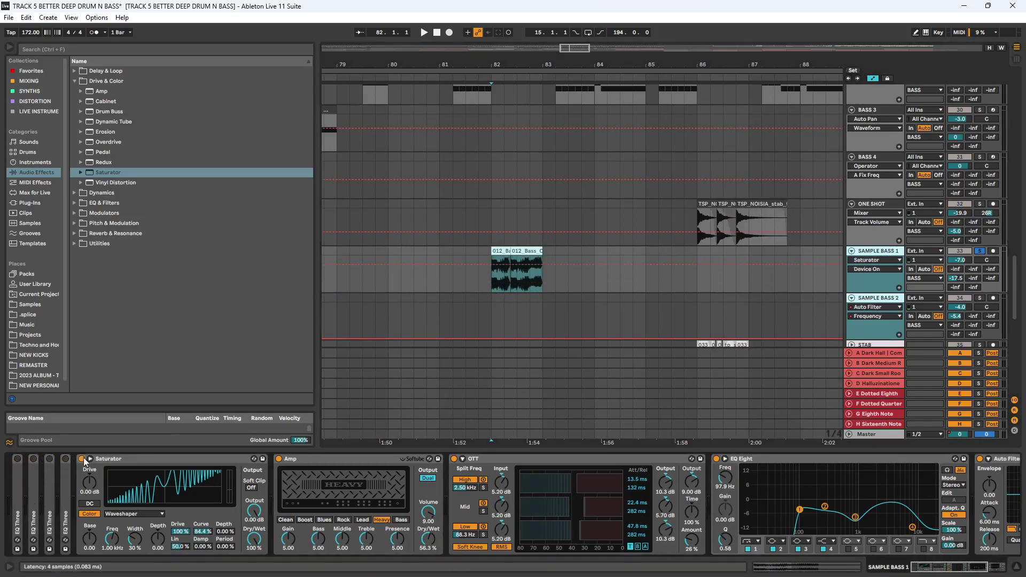
pyautogui.click(278, 458)
pyautogui.click(454, 458)
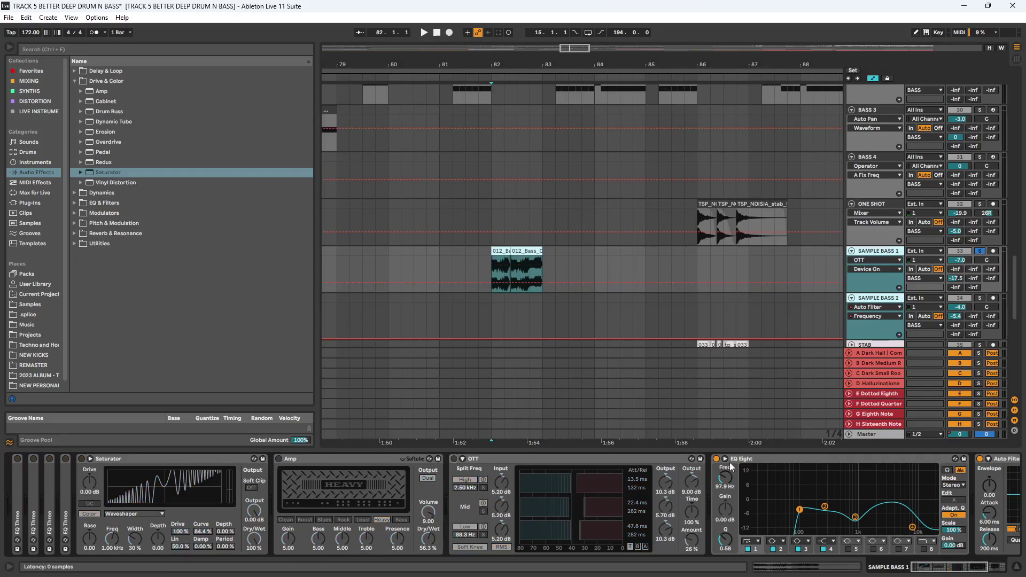
pyautogui.click(724, 459)
pyautogui.click(725, 459)
pyautogui.hscroll(5, 763, 469)
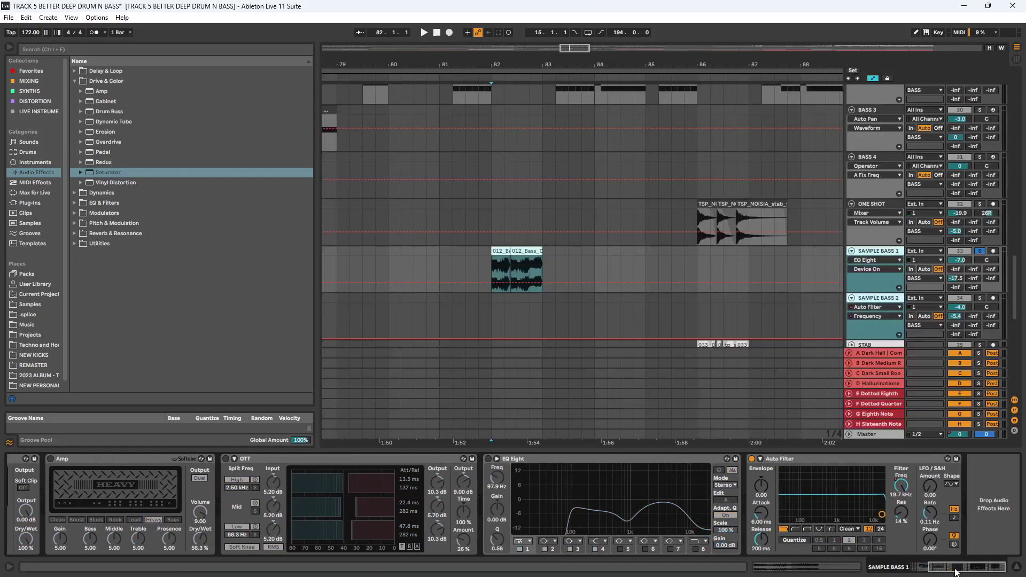
pyautogui.press('space')
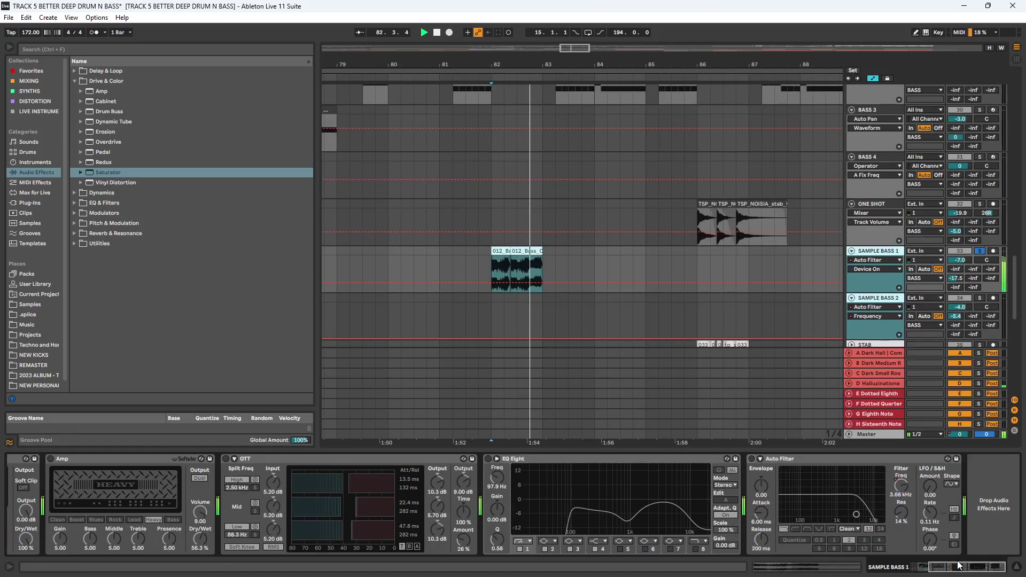
# - Reactivate the four EQ Three devices on SAMPLE BASS 1
pyautogui.hscroll(-4, 759, 478)
pyautogui.click(17, 458)
pyautogui.click(33, 459)
pyautogui.click(49, 458)
pyautogui.click(65, 458)
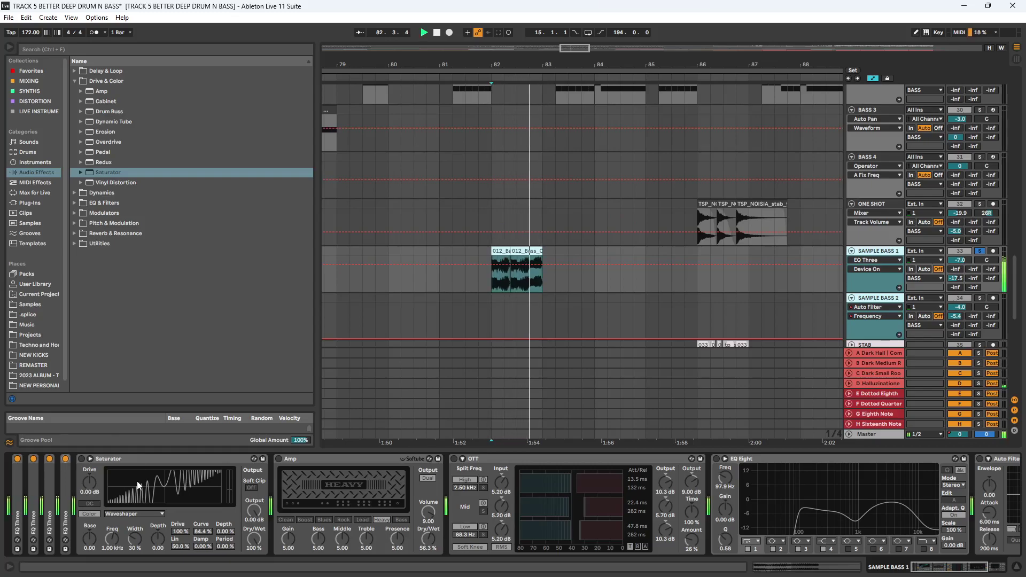
# - Compare the sample bass without and with its four EQ Three devices by switching them off and on again
pyautogui.click(17, 458)
pyautogui.click(33, 459)
pyautogui.click(49, 458)
pyautogui.click(65, 458)
pyautogui.click(65, 458)
pyautogui.click(49, 458)
pyautogui.click(33, 458)
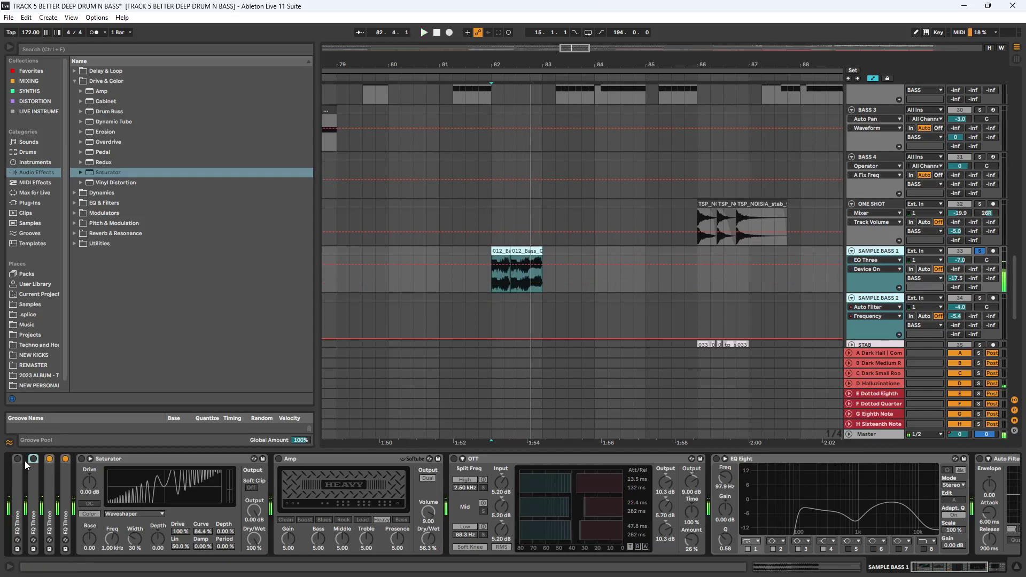
pyautogui.click(18, 459)
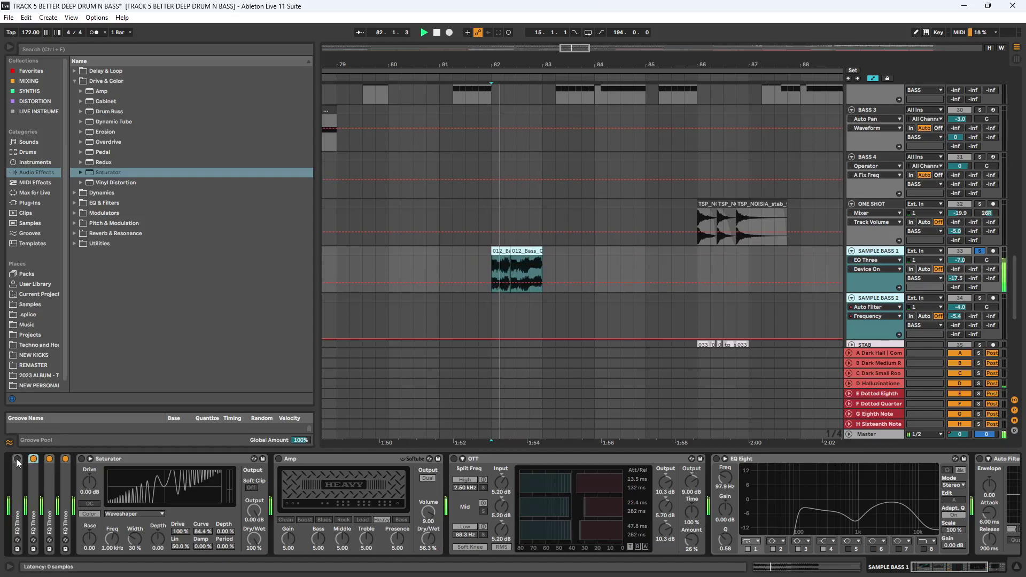
# - Reactivate the Saturator and the Amp on SAMPLE BASS 1, auditioning the clip after each one
pyautogui.click(82, 458)
pyautogui.press('space')
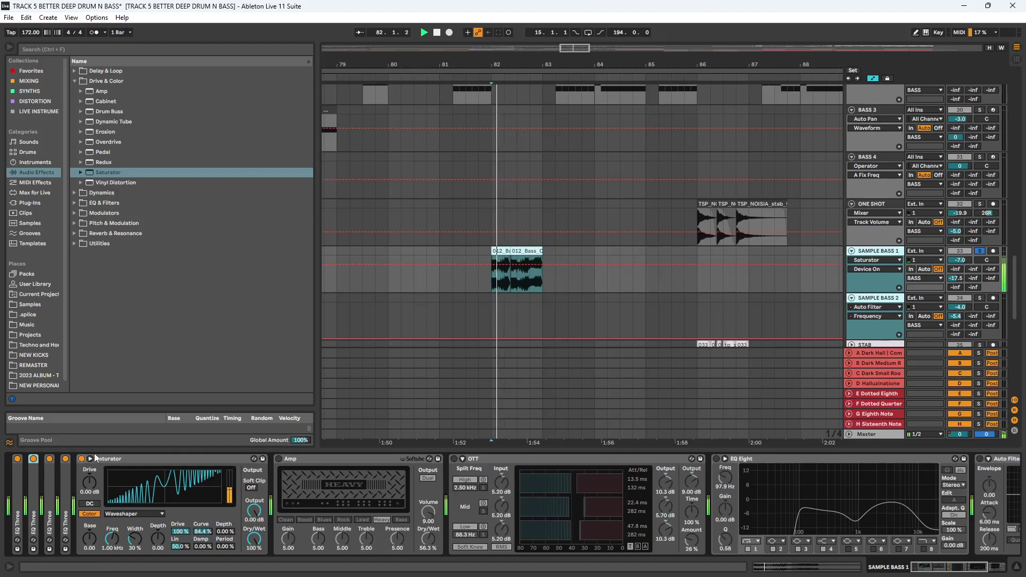
pyautogui.click(278, 458)
pyautogui.press('space')
pyautogui.press('space')
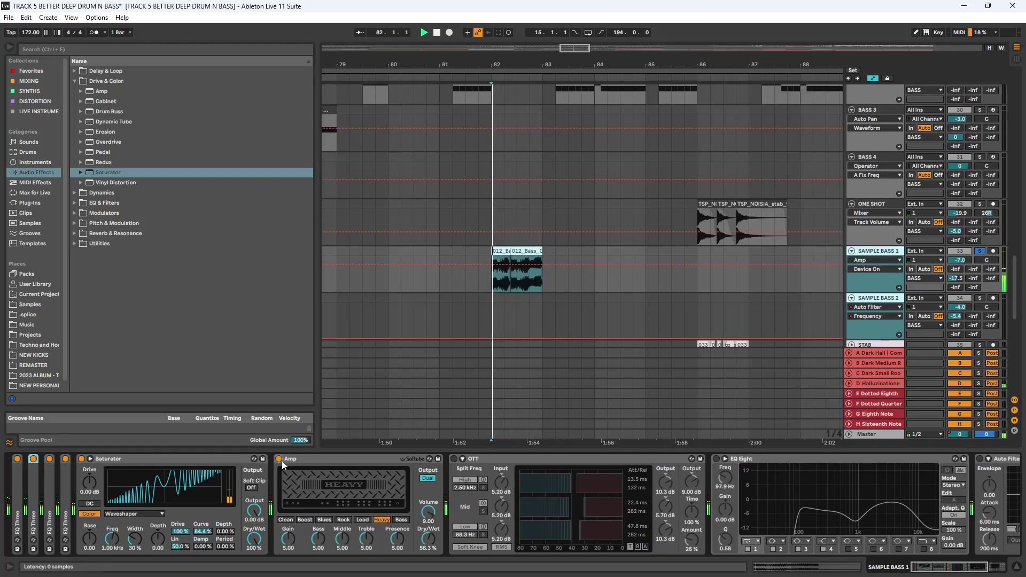
# - Reactivate the OTT and the EQ Eight on SAMPLE BASS 1, auditioning the clip after each one
pyautogui.click(454, 459)
pyautogui.press('space')
pyautogui.press('space')
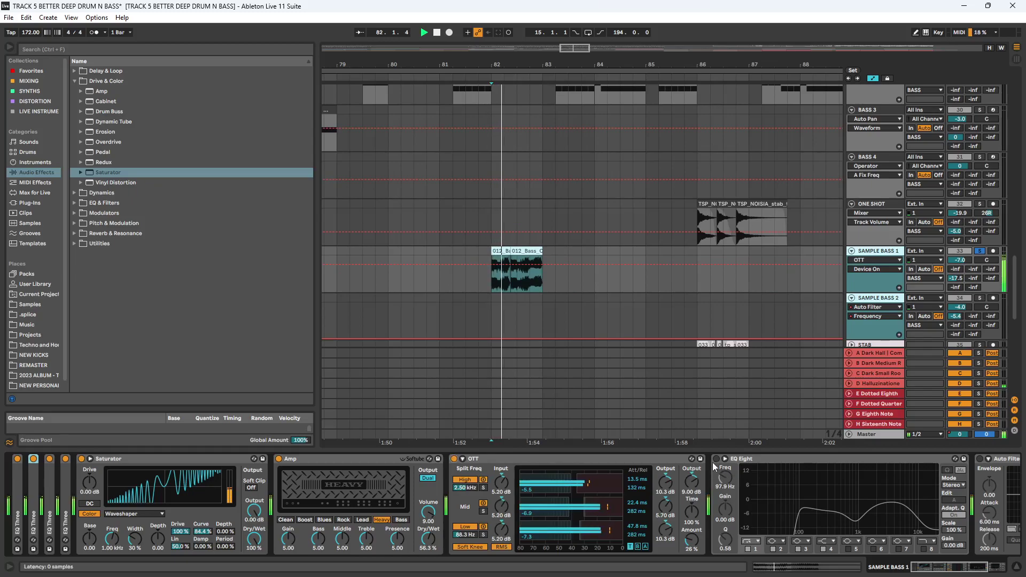
pyautogui.click(717, 459)
pyautogui.press('space')
pyautogui.press('space')
# - Reactivate the Auto Filter at the end of the SAMPLE BASS 1 chain and play the fully processed clip
pyautogui.click(940, 570)
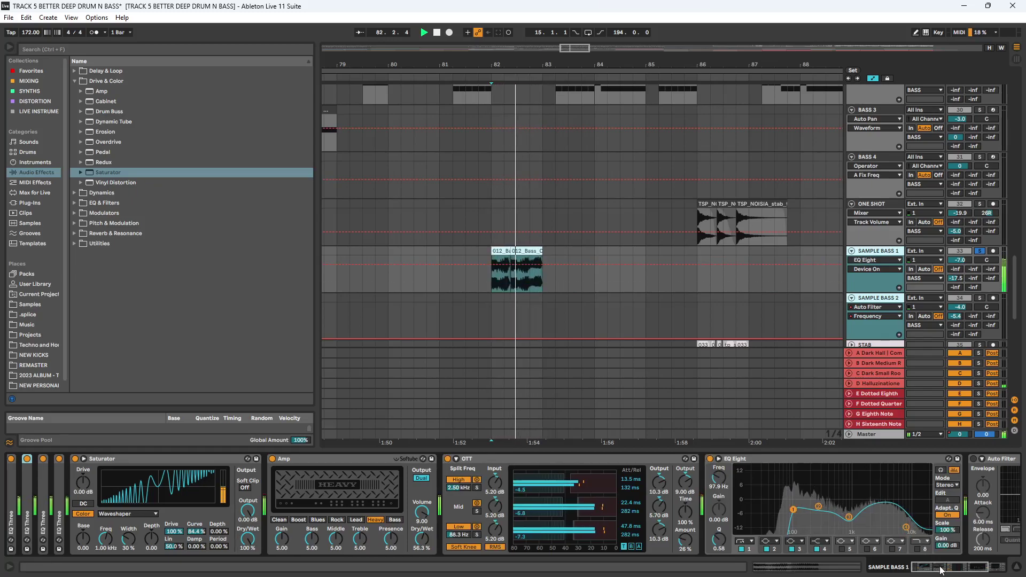
pyautogui.click(754, 460)
pyautogui.press('space')
pyautogui.press('space')
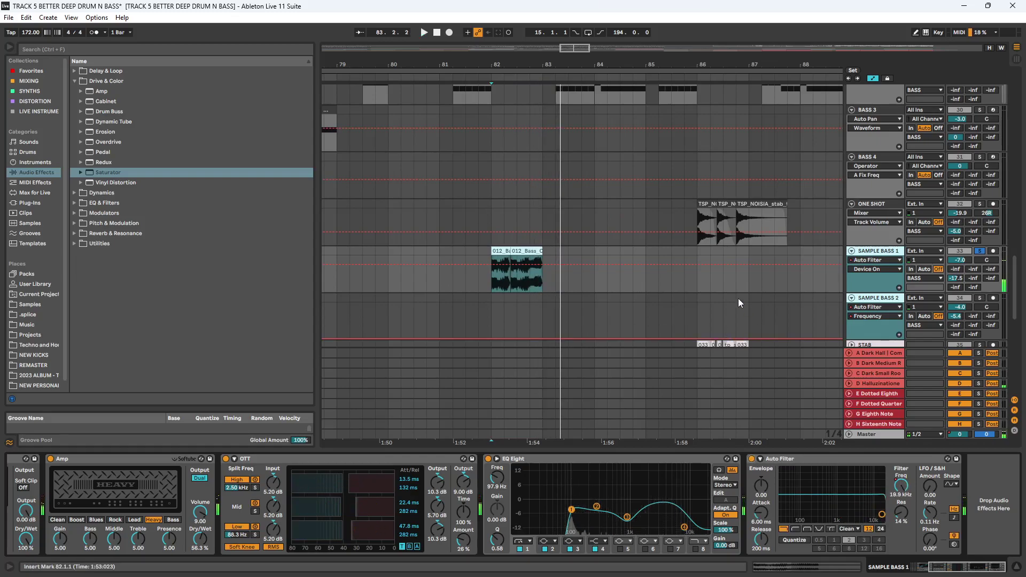
# - Solo the ONE SHOT track and play its stab samples from bar 86
pyautogui.scroll(-3, 735, 297)
pyautogui.scroll(3, 732, 293)
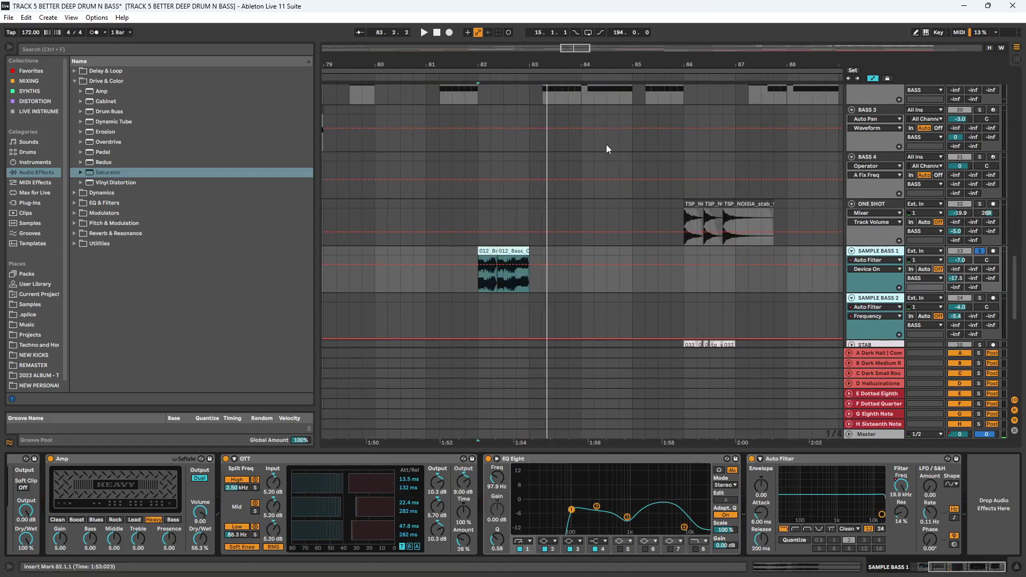
pyautogui.moveTo(566, 49); pyautogui.dragTo(576, 51)
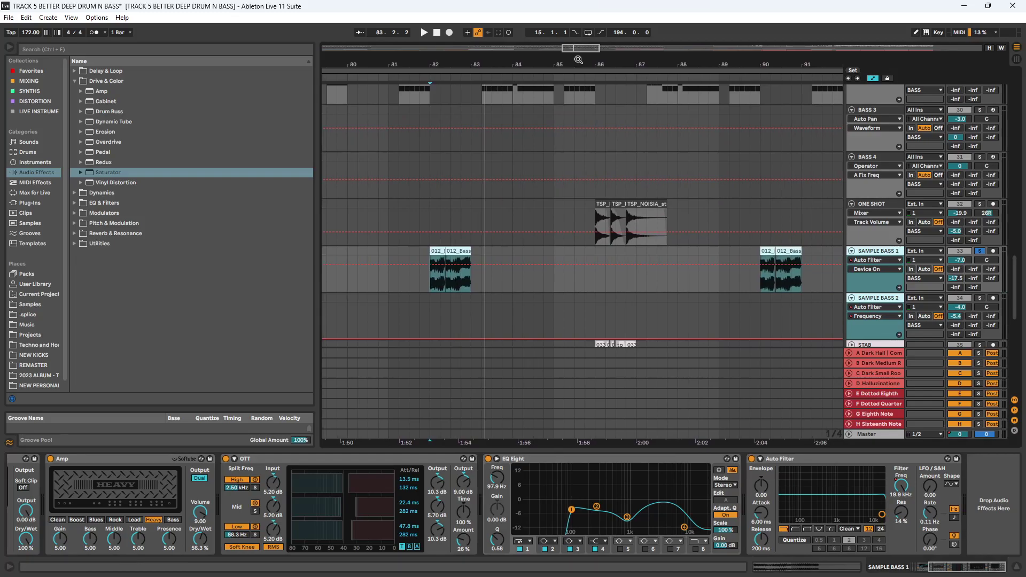
pyautogui.click(595, 219)
pyautogui.press('Up')
pyautogui.click(980, 204)
pyautogui.press('space')
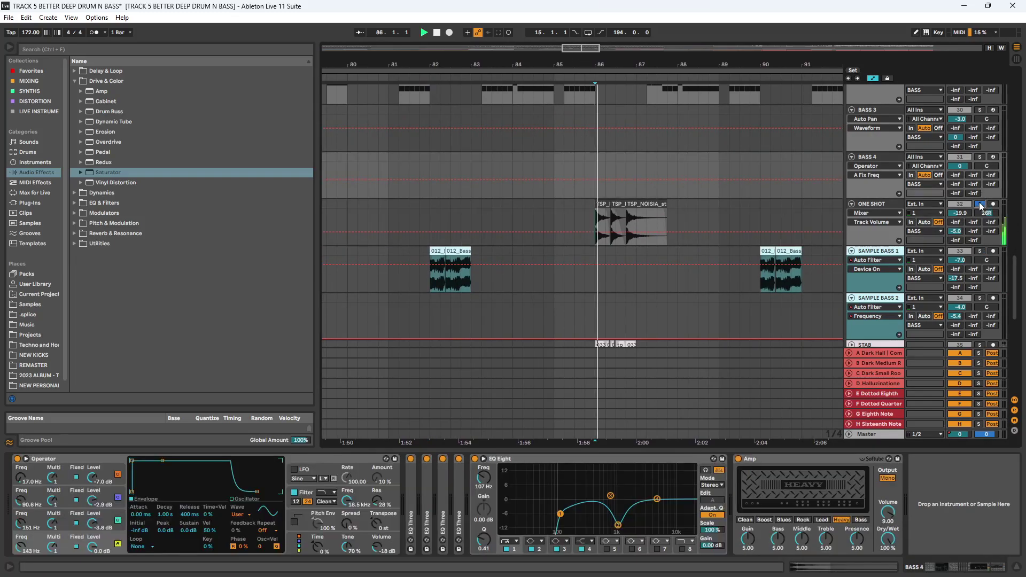
# - Solo the STAB track and play it from bar 86
pyautogui.scroll(-1, 980, 267)
pyautogui.click(980, 334)
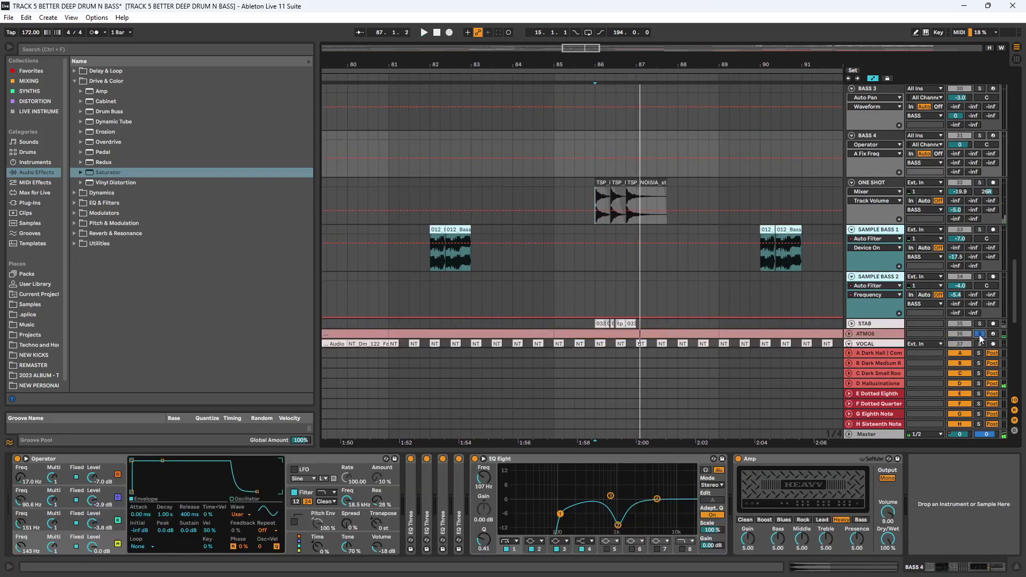
pyautogui.click(980, 333)
pyautogui.click(980, 324)
pyautogui.press('space')
pyautogui.press('space')
# - Unfold the STAB track and play its bass clips from bar 86 up close
pyautogui.click(851, 323)
pyautogui.scroll(5, 597, 334)
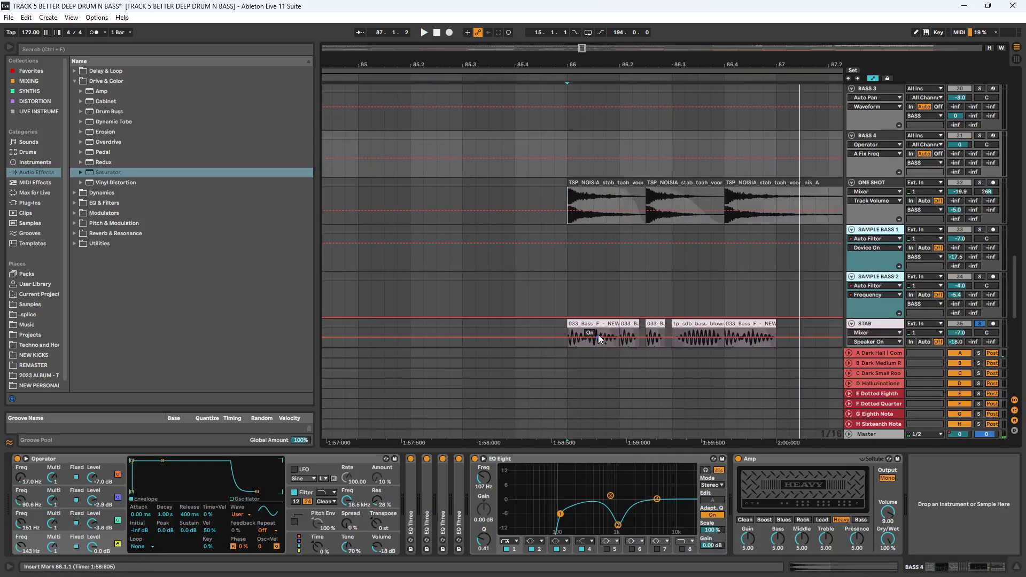
pyautogui.scroll(-2, 604, 321)
pyautogui.click(603, 300)
pyautogui.press('space')
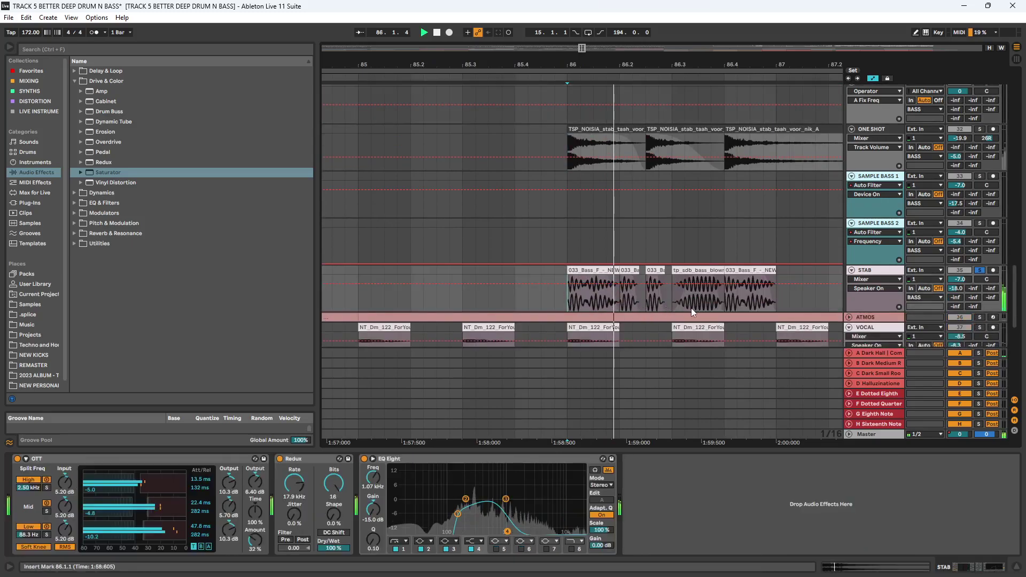
pyautogui.scroll(-10, 723, 297)
pyautogui.press('space')
# - Turn off solo on STAB and play the full arrangement from bar 49
pyautogui.scroll(3, 932, 290)
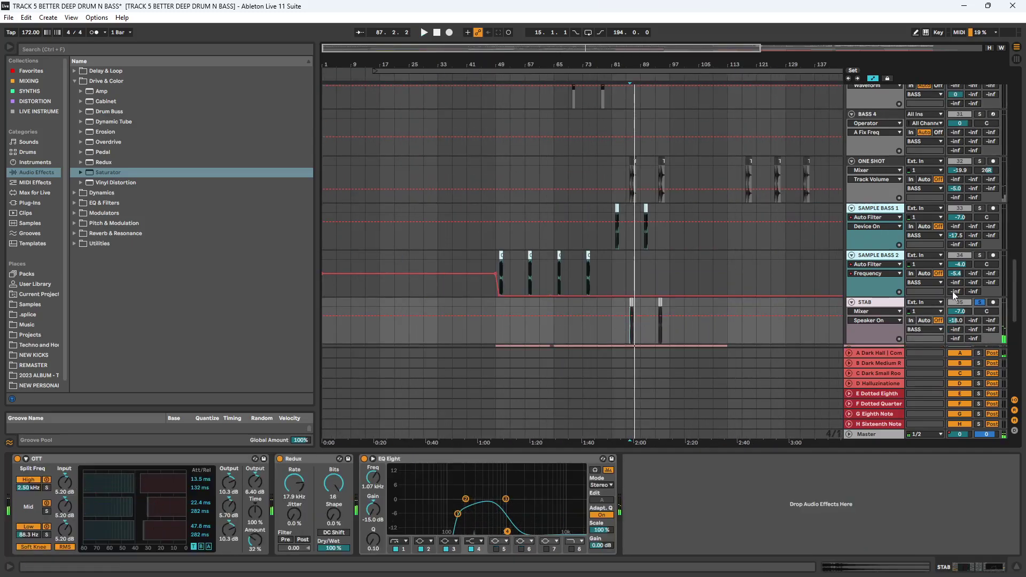
pyautogui.scroll(3, 457, 247)
pyautogui.scroll(3, 456, 247)
pyautogui.click(494, 243)
pyautogui.press('space')
# - Move the low SAMPLE BASS 2 filter frequency breakpoint to about bar 65, making the ramp from bar 49 gradual, and play it
pyautogui.scroll(-3, 533, 304)
pyautogui.press('space')
pyautogui.moveTo(498, 328); pyautogui.dragTo(550, 328)
pyautogui.press('space')
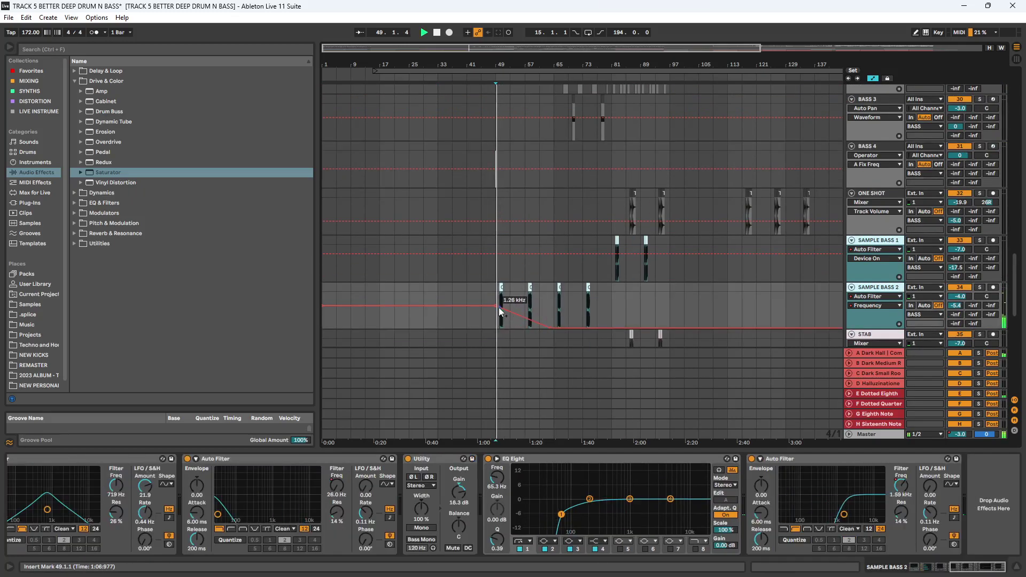
pyautogui.moveTo(510, 309); pyautogui.dragTo(531, 325)
# - Play the arrangement from bar 65 and hide the device view to show more tracks
pyautogui.click(552, 298)
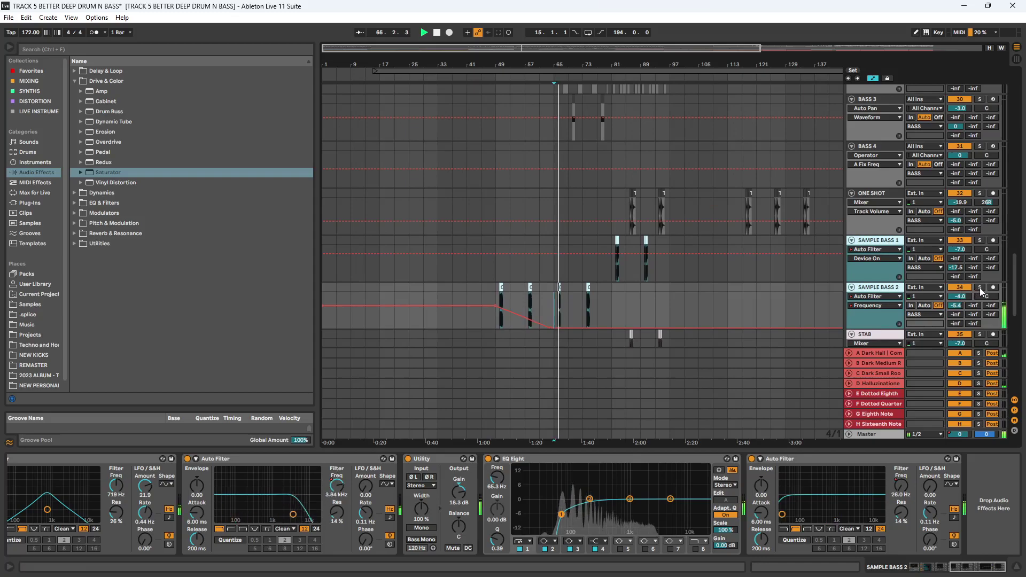
pyautogui.scroll(3, 960, 270)
pyautogui.scroll(5, 960, 270)
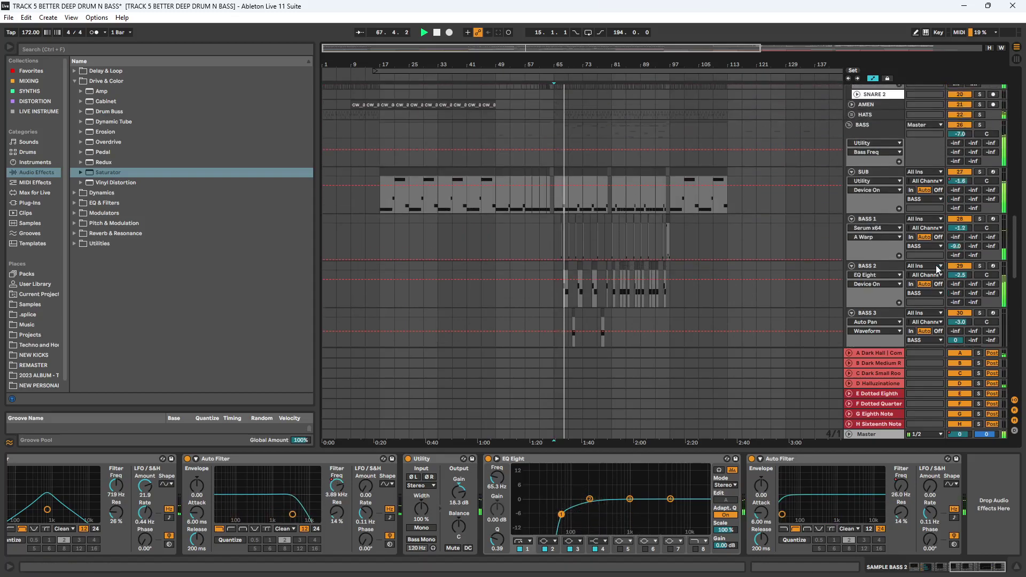
pyautogui.hotkey('ctrl', 'alt', 'l')
pyautogui.scroll(4, 748, 174)
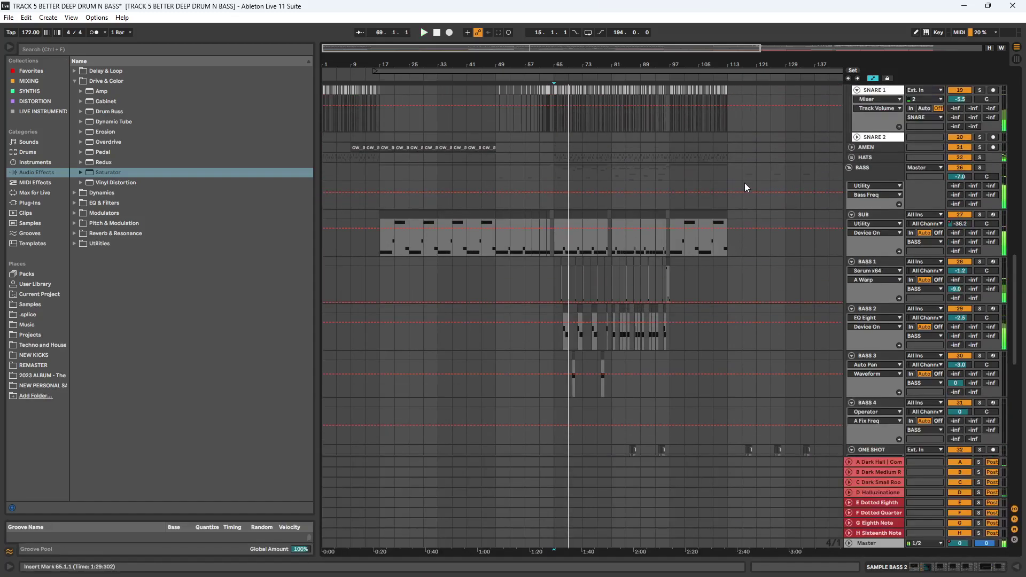
# - Play the arrangement from bar 97
pyautogui.click(669, 297)
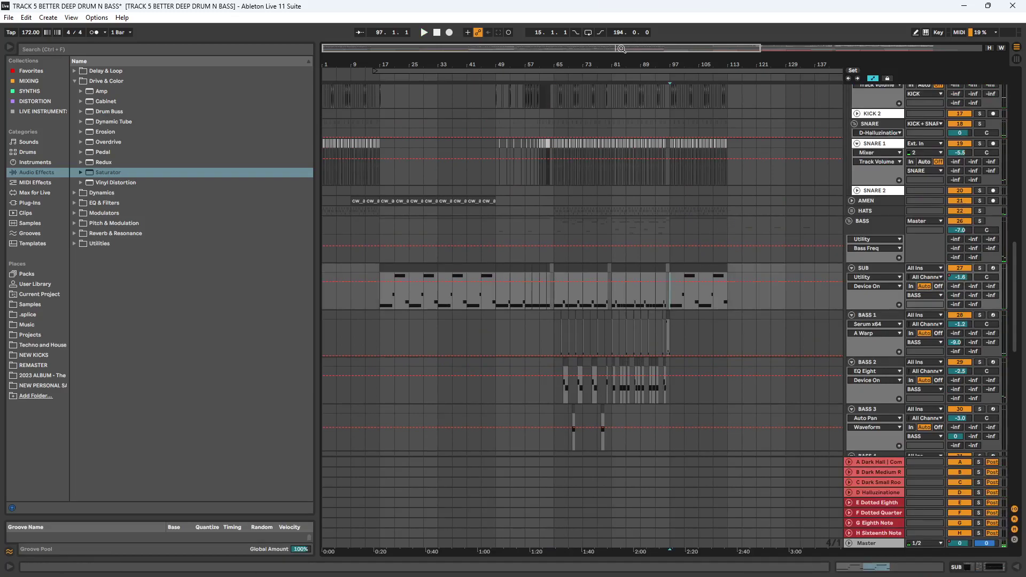
pyautogui.press('space')
pyautogui.scroll(-10, 678, 233)
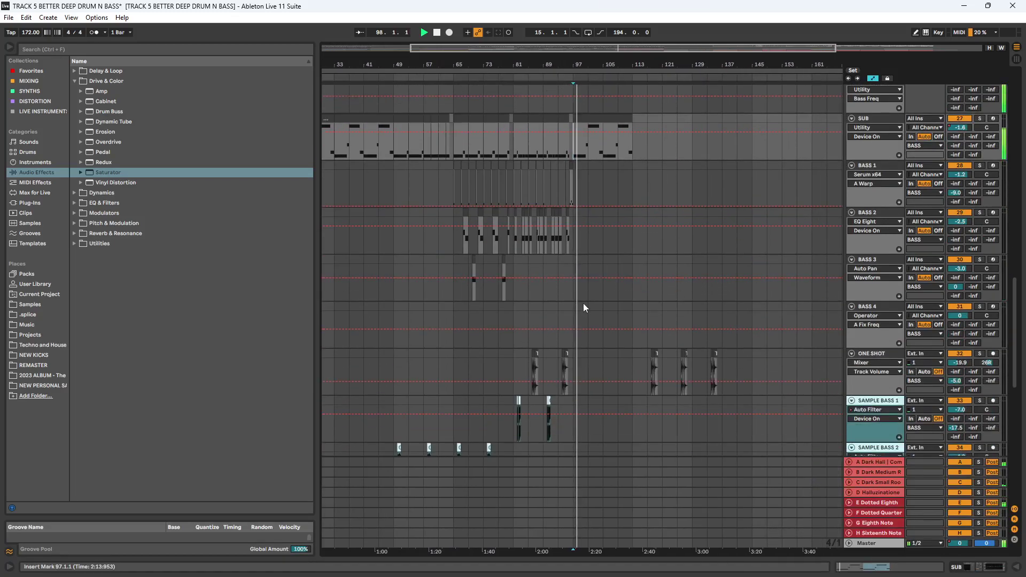
pyautogui.scroll(-1, 800, 282)
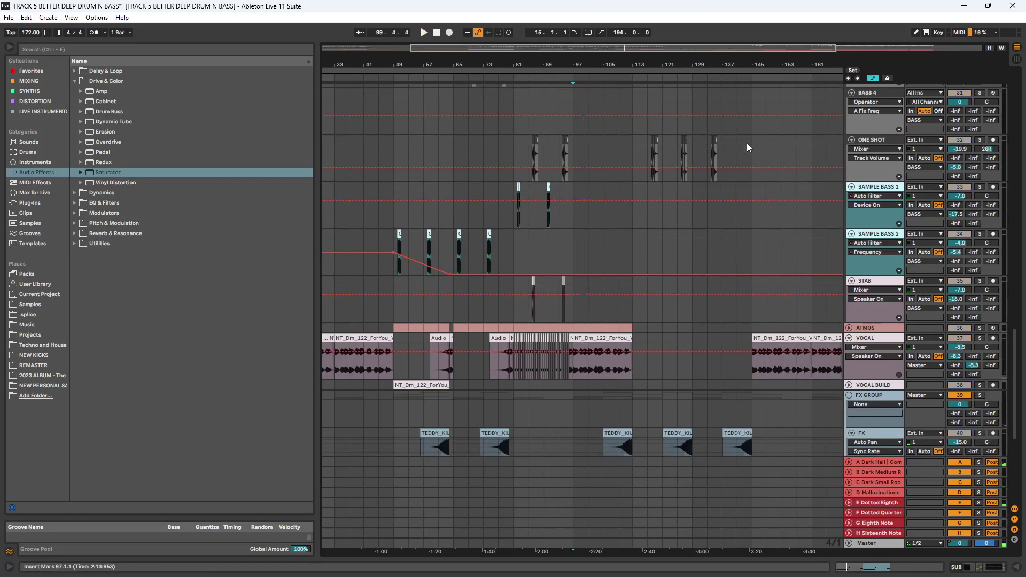
# - Hide the automation lanes and fold the BASS group
pyautogui.press('a')
pyautogui.press('-')
pyautogui.press('-')
pyautogui.scroll(10, 623, 115)
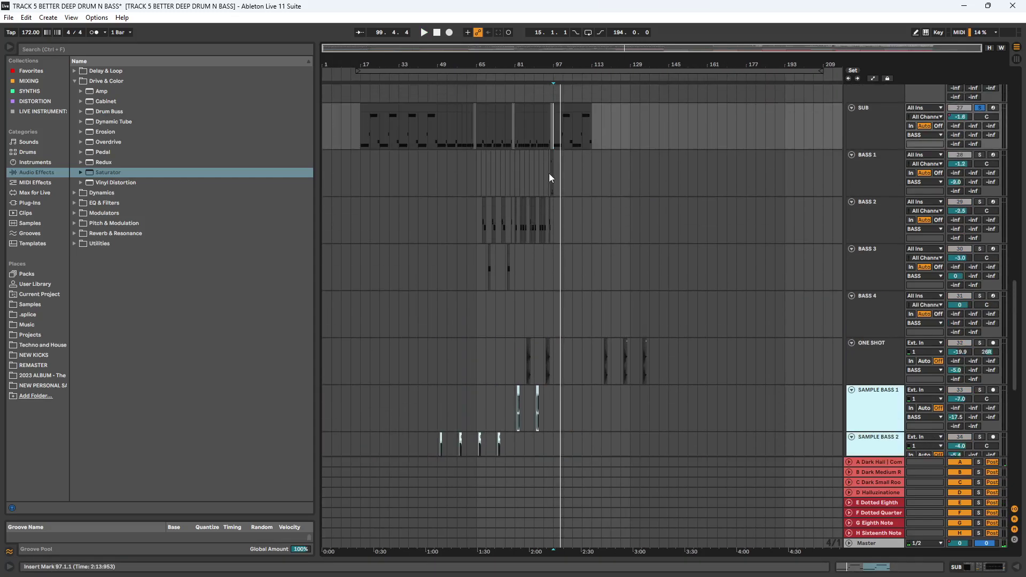
pyautogui.click(847, 167)
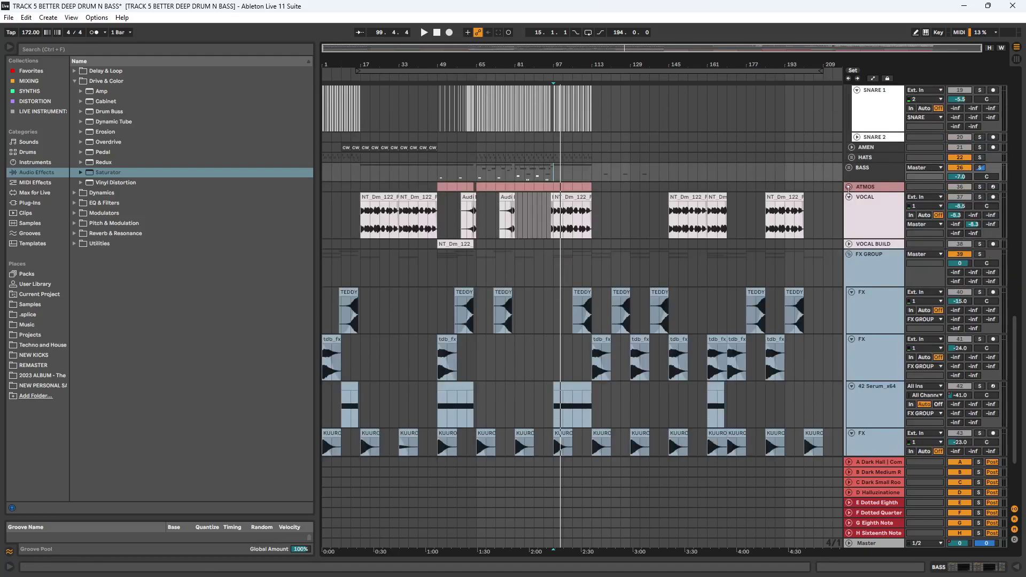
# - Fold the VOCAL track, the FX GROUP and the DRUMS group, and place the playback start at bar 65
pyautogui.click(849, 197)
pyautogui.click(850, 217)
pyautogui.scroll(5, 780, 178)
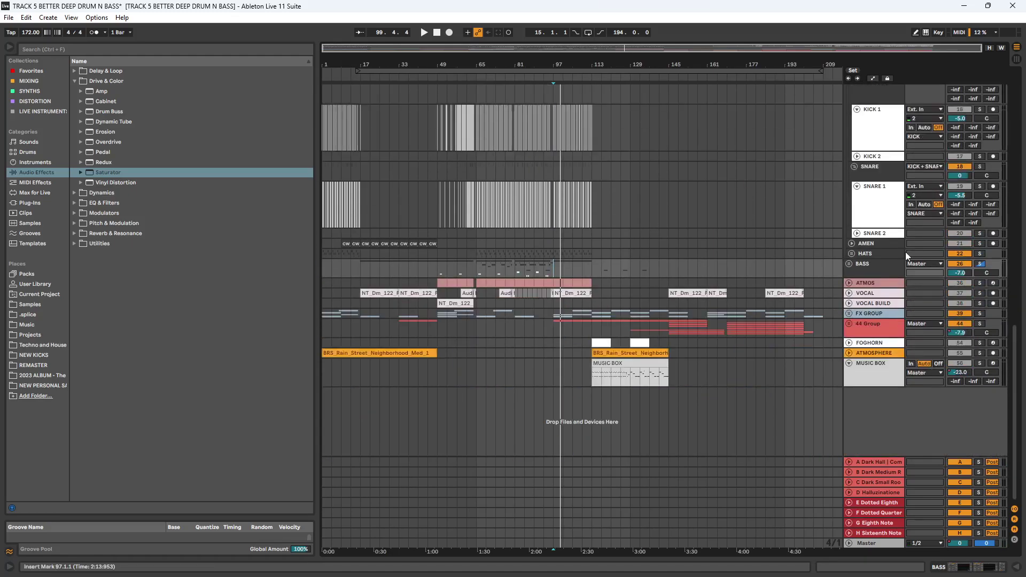
pyautogui.scroll(15, 820, 285)
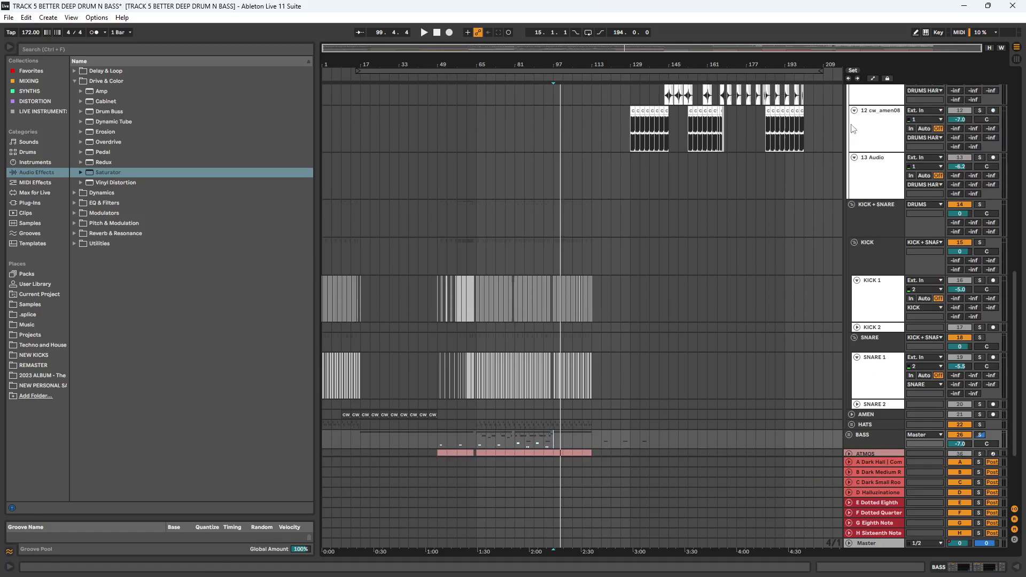
pyautogui.scroll(8, 845, 118)
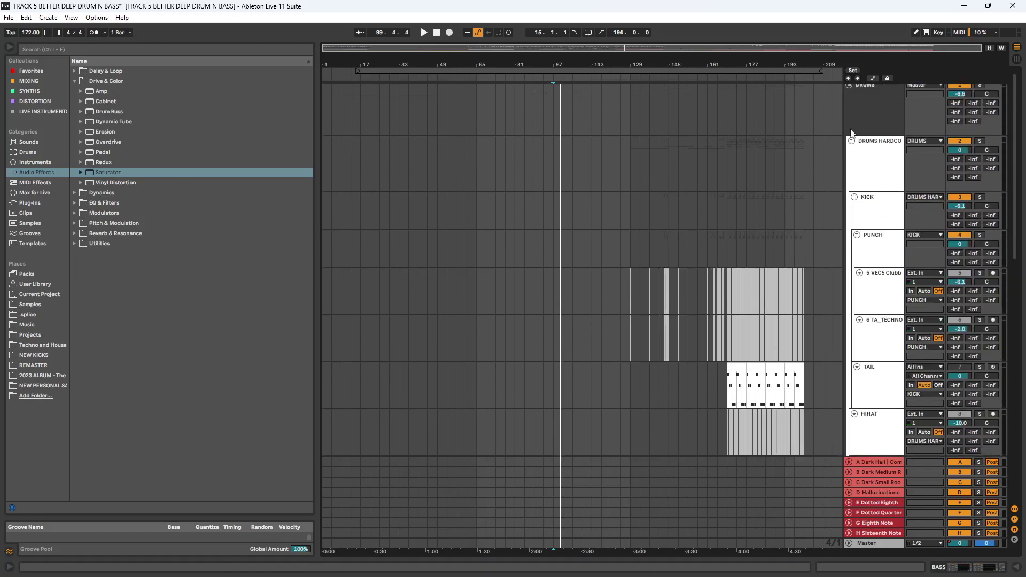
pyautogui.click(848, 89)
pyautogui.click(479, 121)
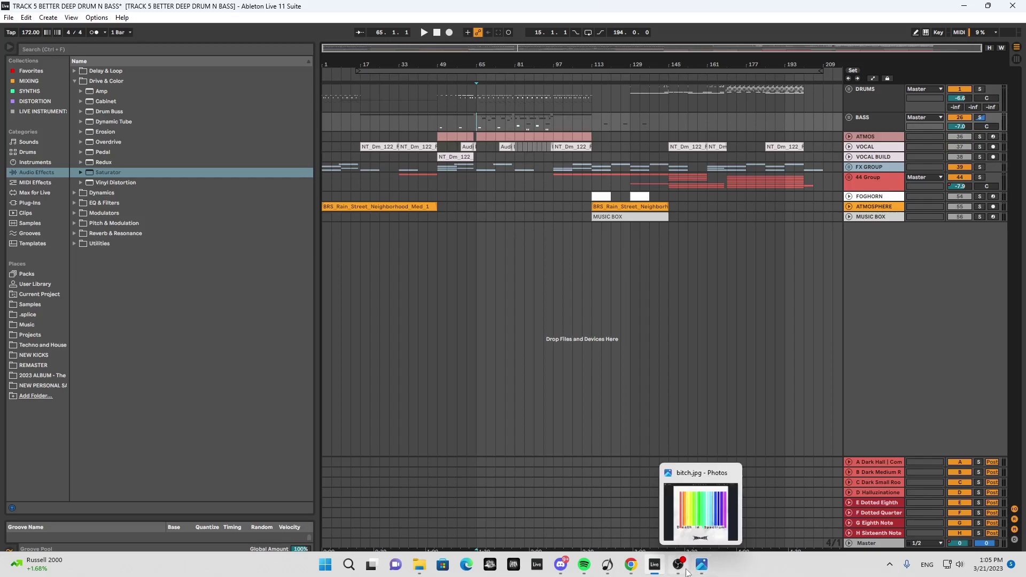
# - Switch to Photos to show the Death in Spectrum cover art, and return to Ableton Live
pyautogui.click(687, 569)
pyautogui.click(704, 568)
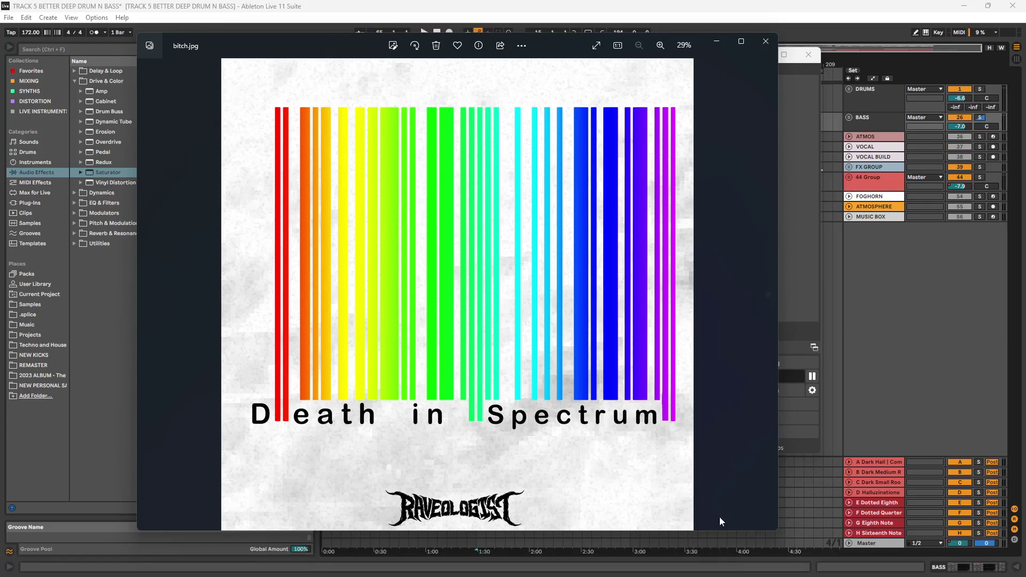
pyautogui.click(696, 5)
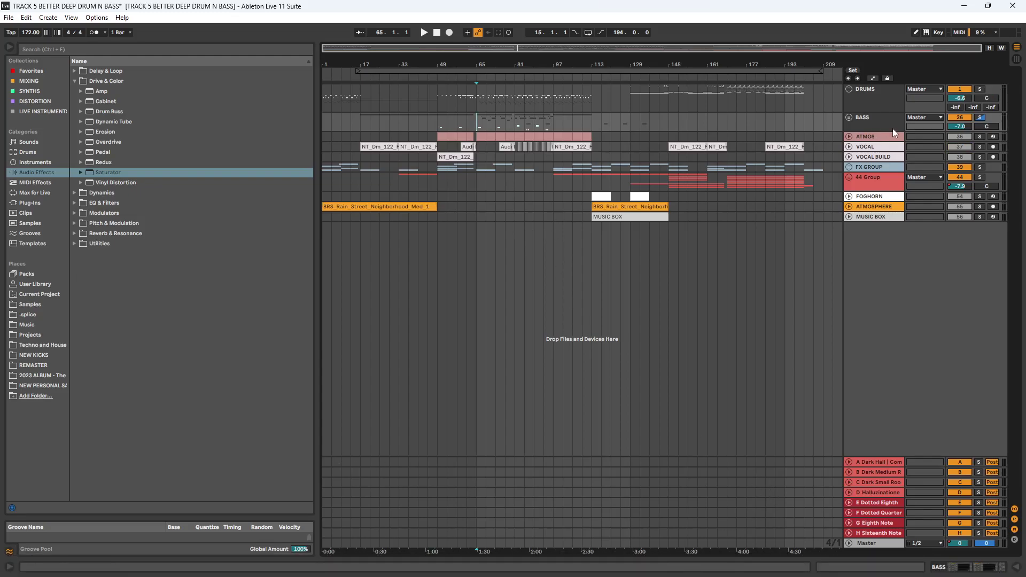
# - Unfold the BASS group and place the playback start at bar 65 on the SAMPLE BASS 1 track
pyautogui.click(850, 117)
pyautogui.scroll(-3, 485, 384)
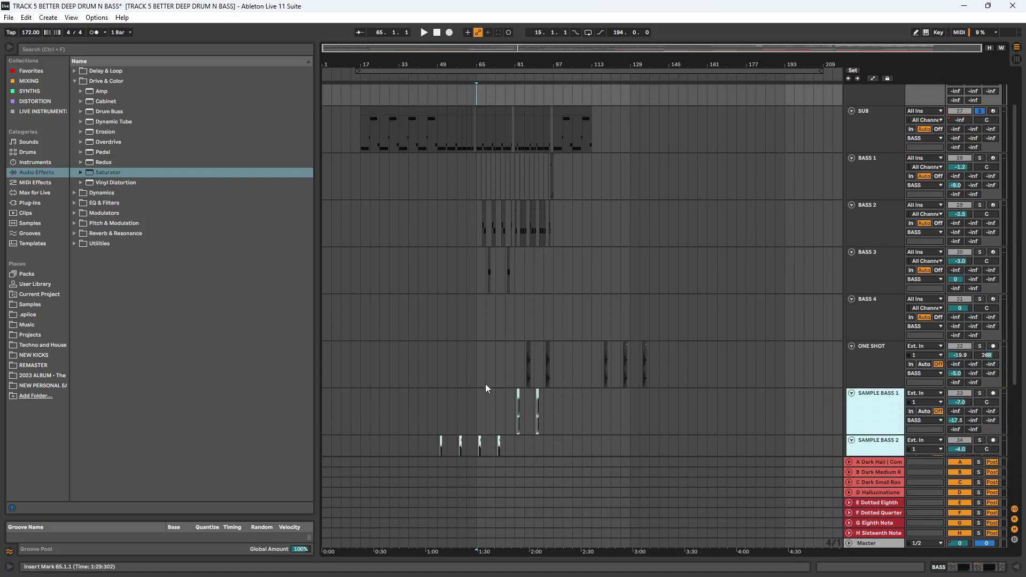
pyautogui.scroll(5, 481, 399)
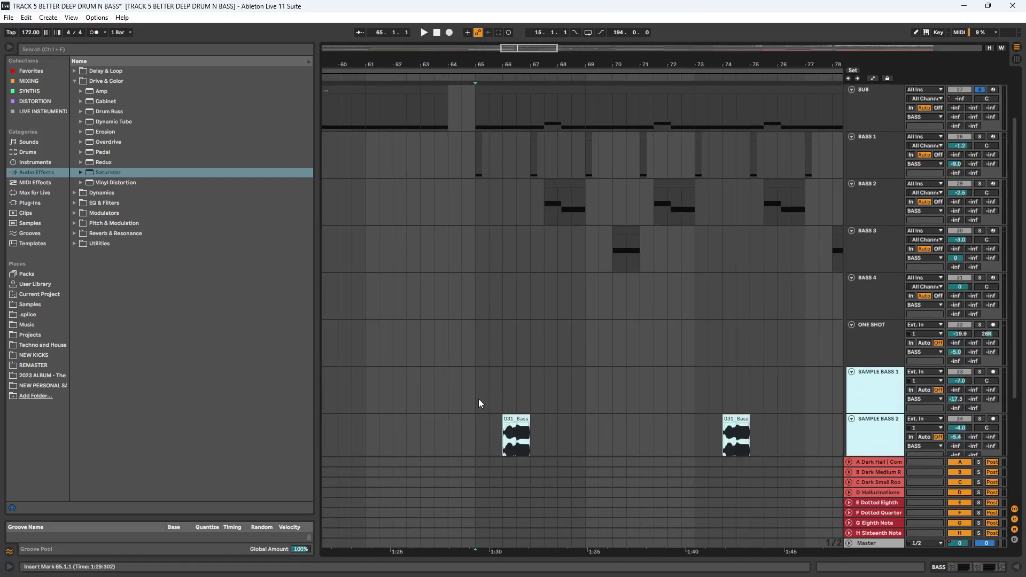
pyautogui.click(479, 397)
# - Look over the bass, one-shot and stab clips in the BASS group and place the playback start at SAMPLE BASS 2's bar 74 clip
pyautogui.scroll(-1, 478, 398)
pyautogui.scroll(-1, 509, 390)
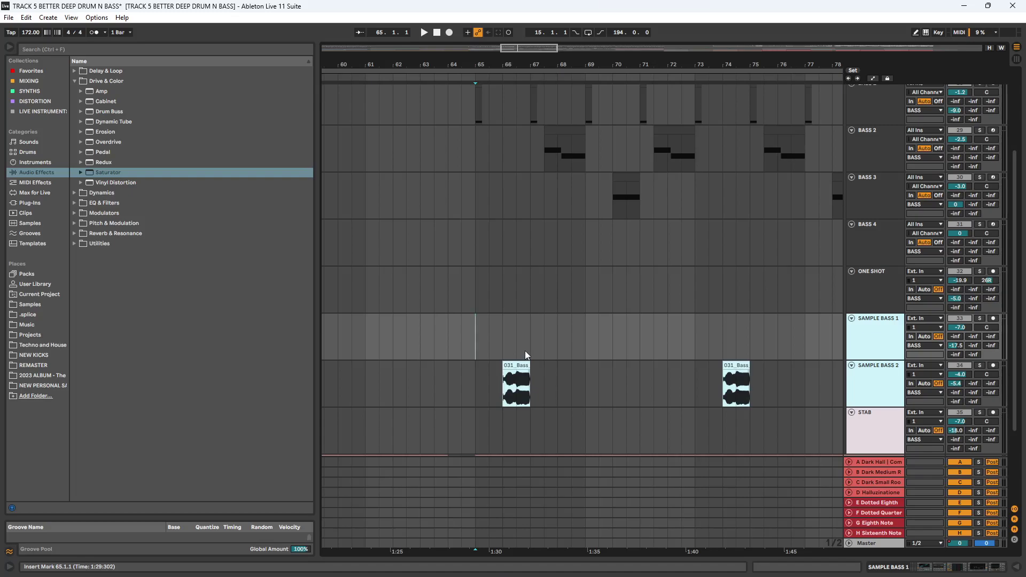
pyautogui.scroll(-4, 571, 337)
pyautogui.scroll(1, 607, 155)
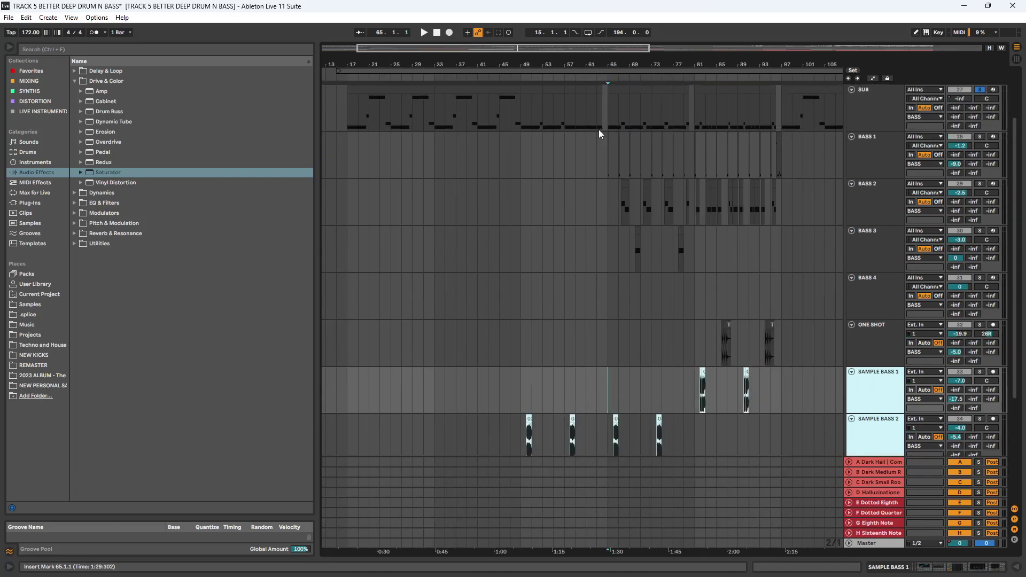
pyautogui.hscroll(3, 608, 155)
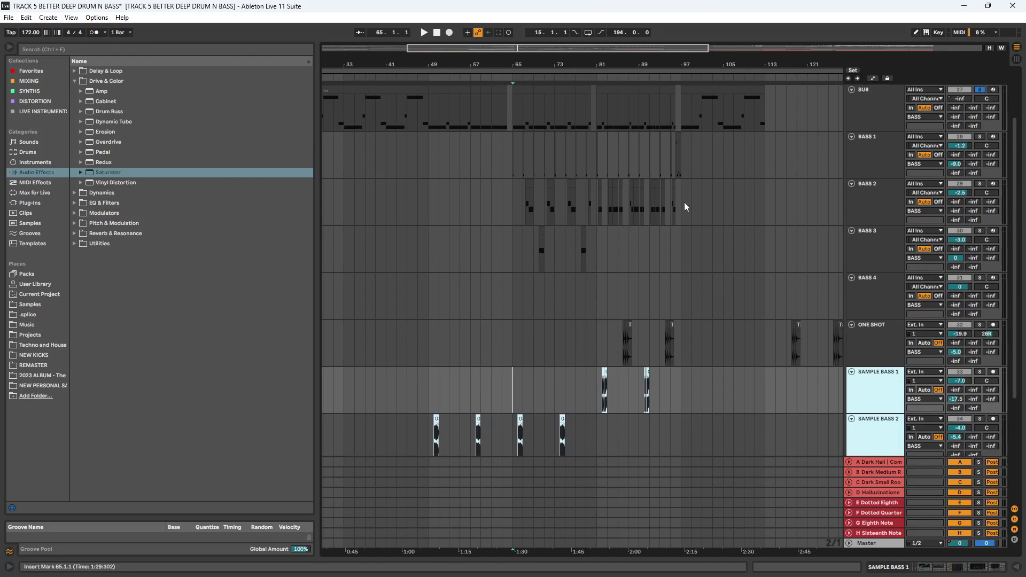
pyautogui.scroll(-2, 579, 258)
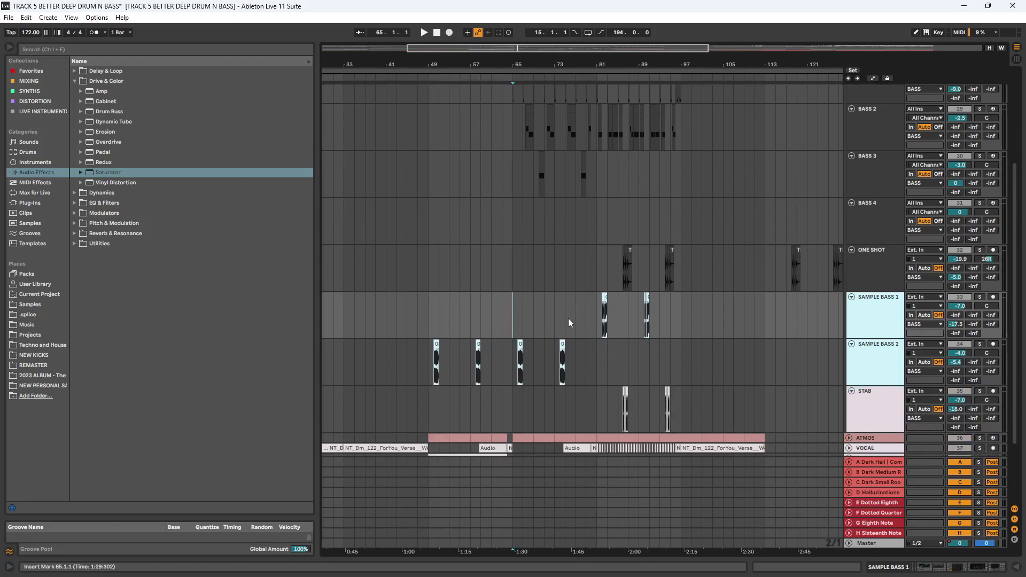
pyautogui.scroll(3, 570, 311)
pyautogui.click(560, 371)
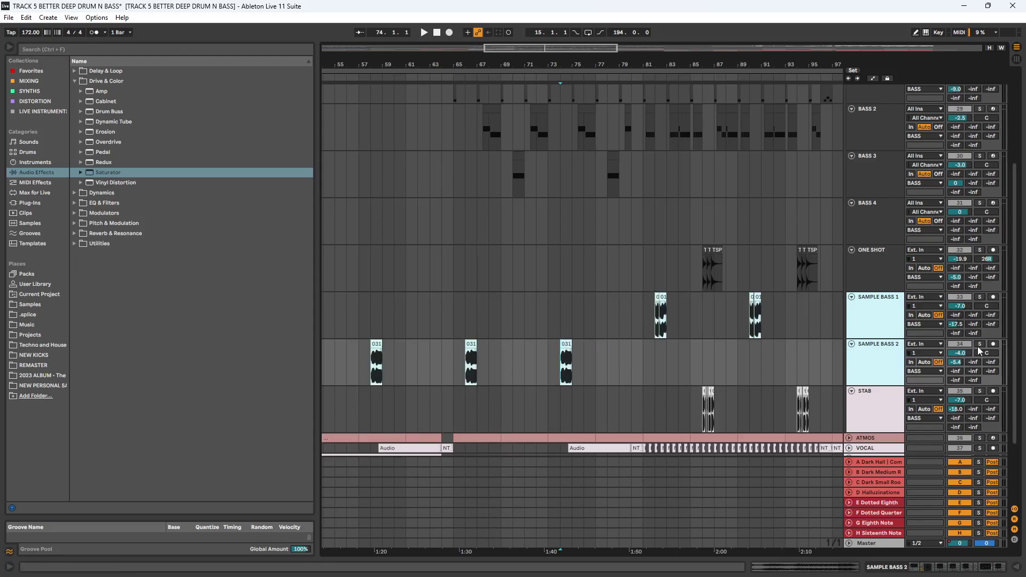
# - Move the playback start to the SAMPLE BASS 2 clip at bar 58 and show the full arrangement length
pyautogui.scroll(-3, 697, 272)
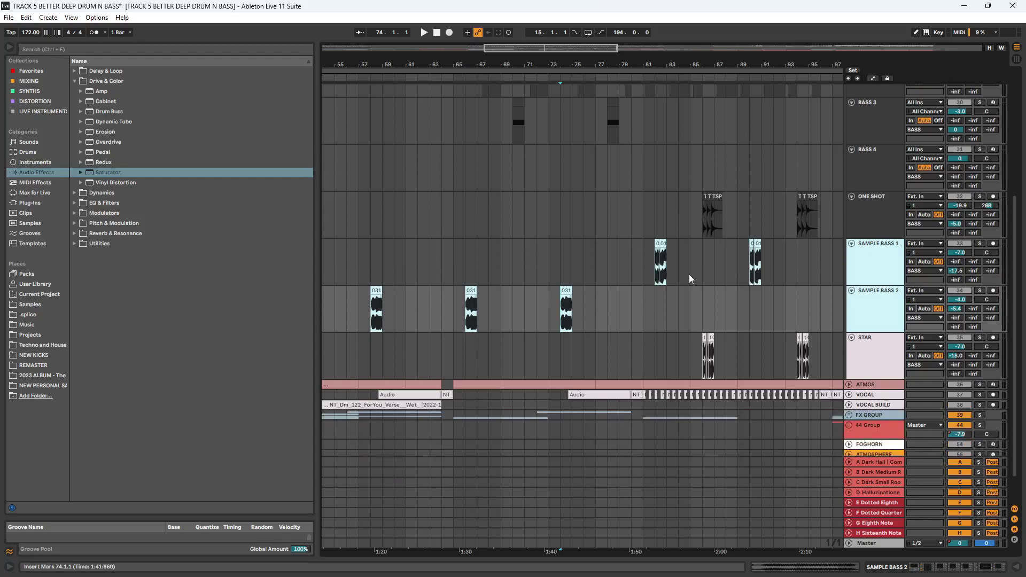
pyautogui.scroll(-2, 688, 274)
pyautogui.click(369, 287)
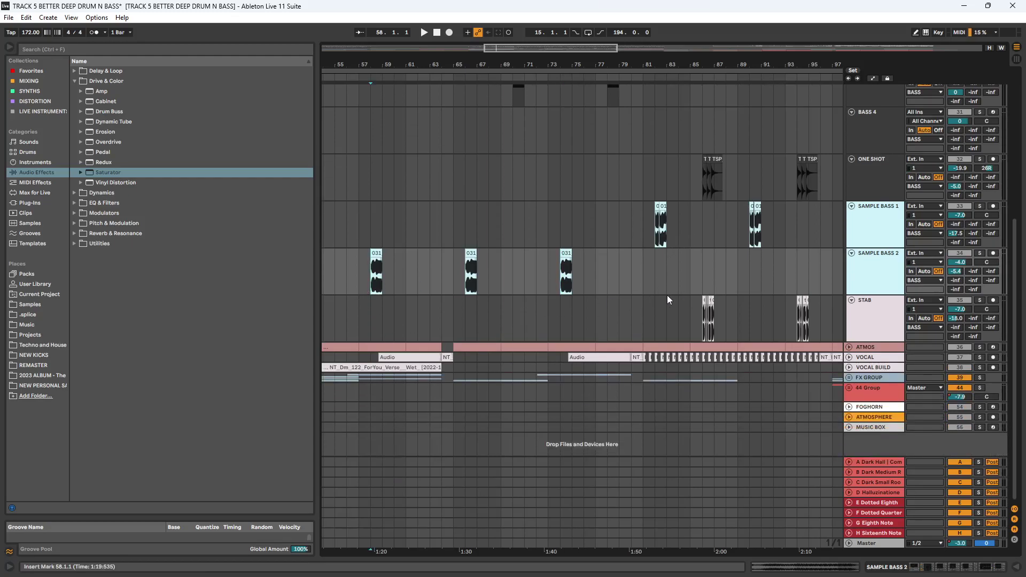
pyautogui.press('-')
pyautogui.press('-')
pyautogui.press('-')
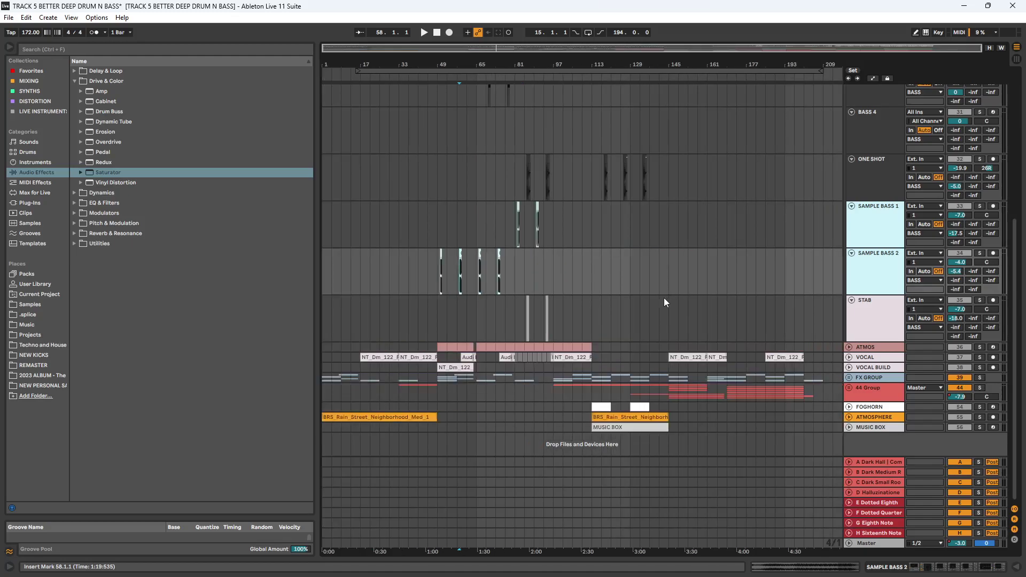
pyautogui.scroll(5, 665, 297)
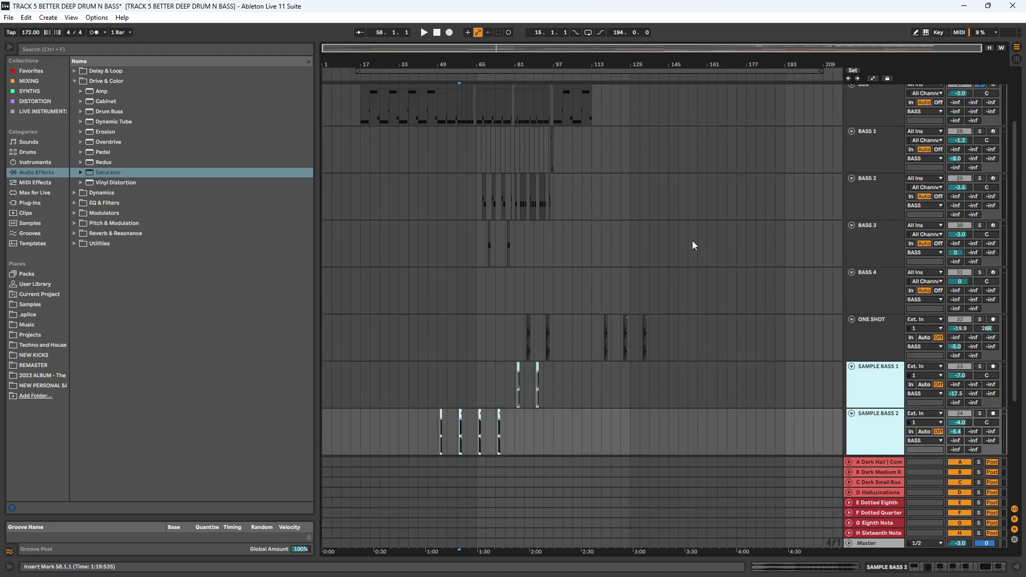